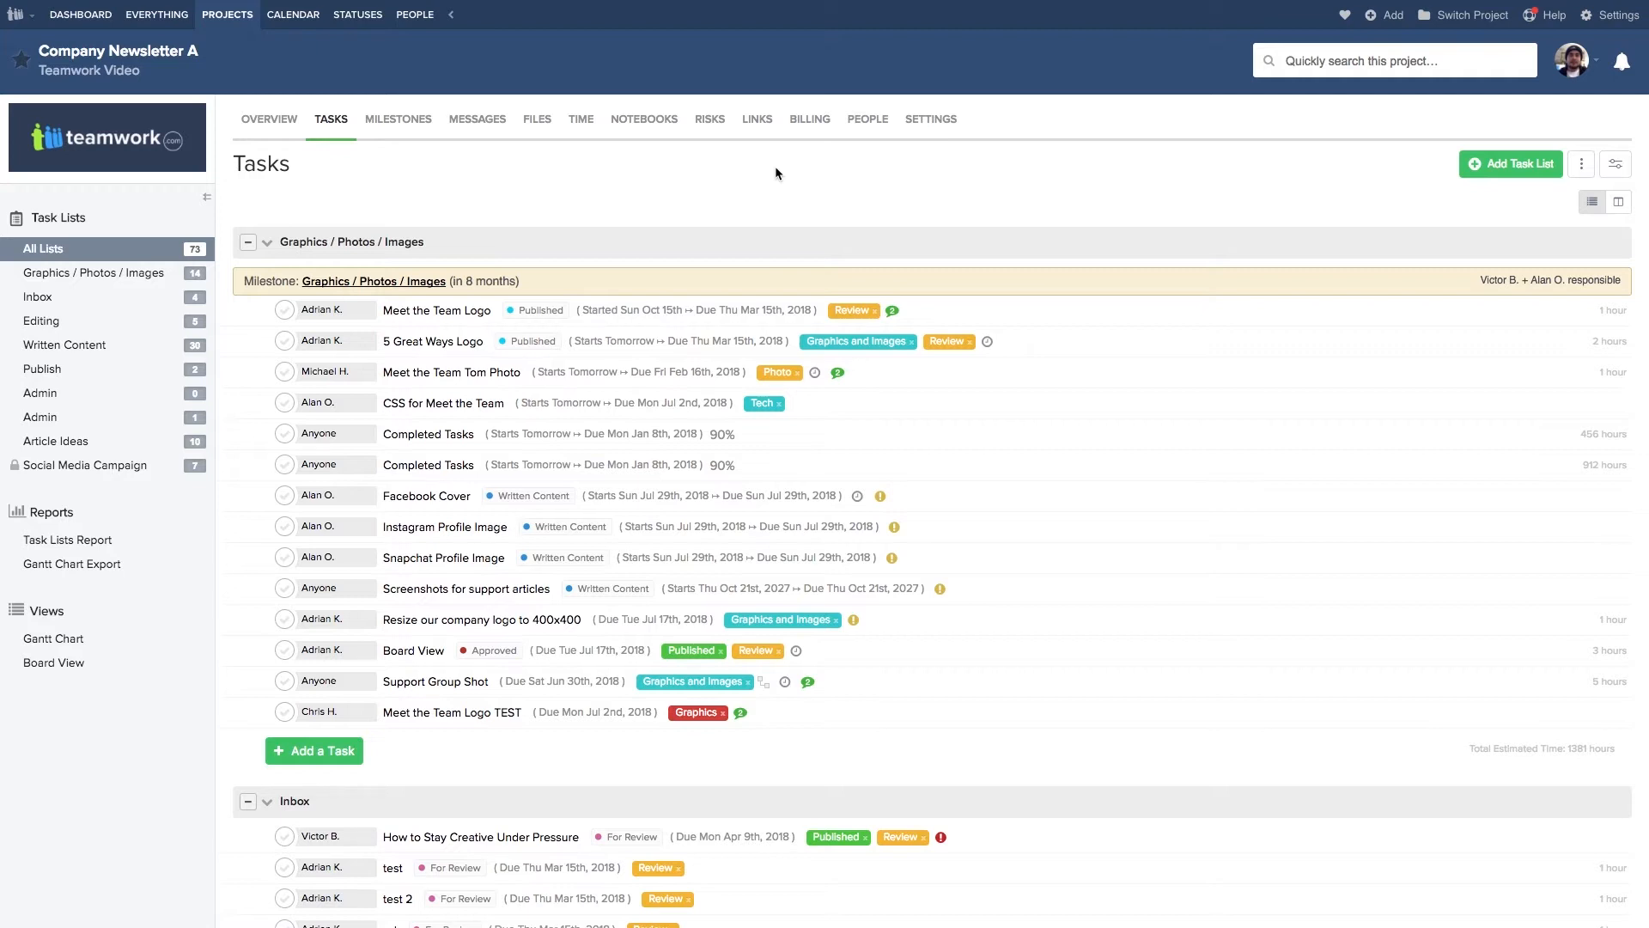
Step: Look through the Graphics / Photos / Images task list's options, including sorting, reports, advanced actions and templates
click(327, 127)
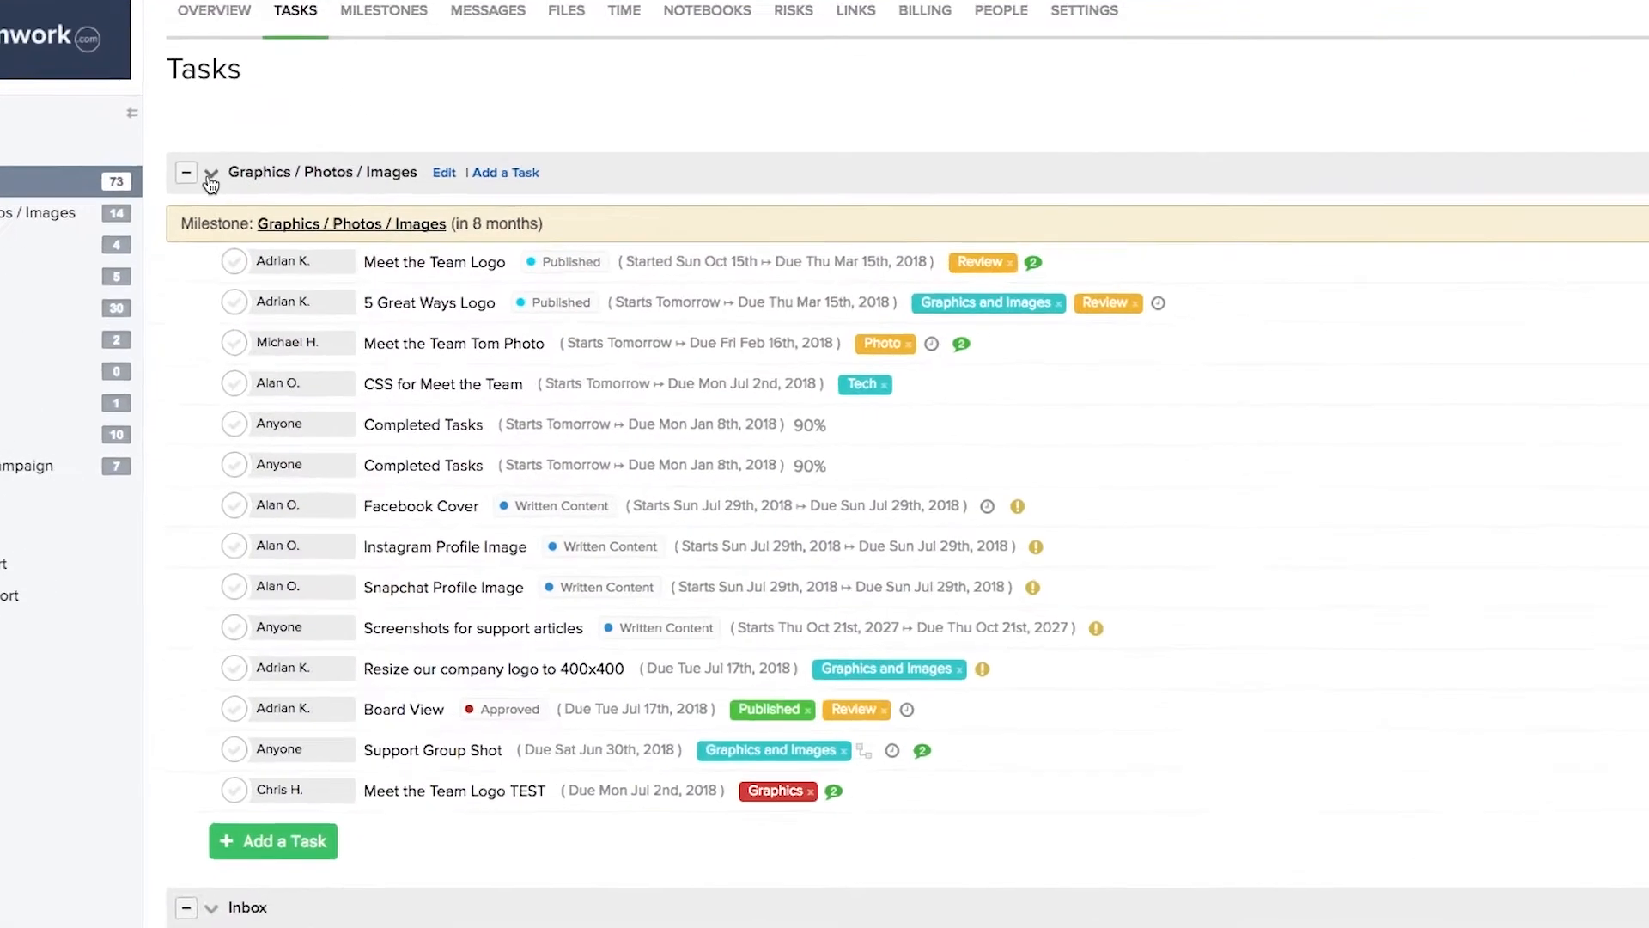
click(267, 243)
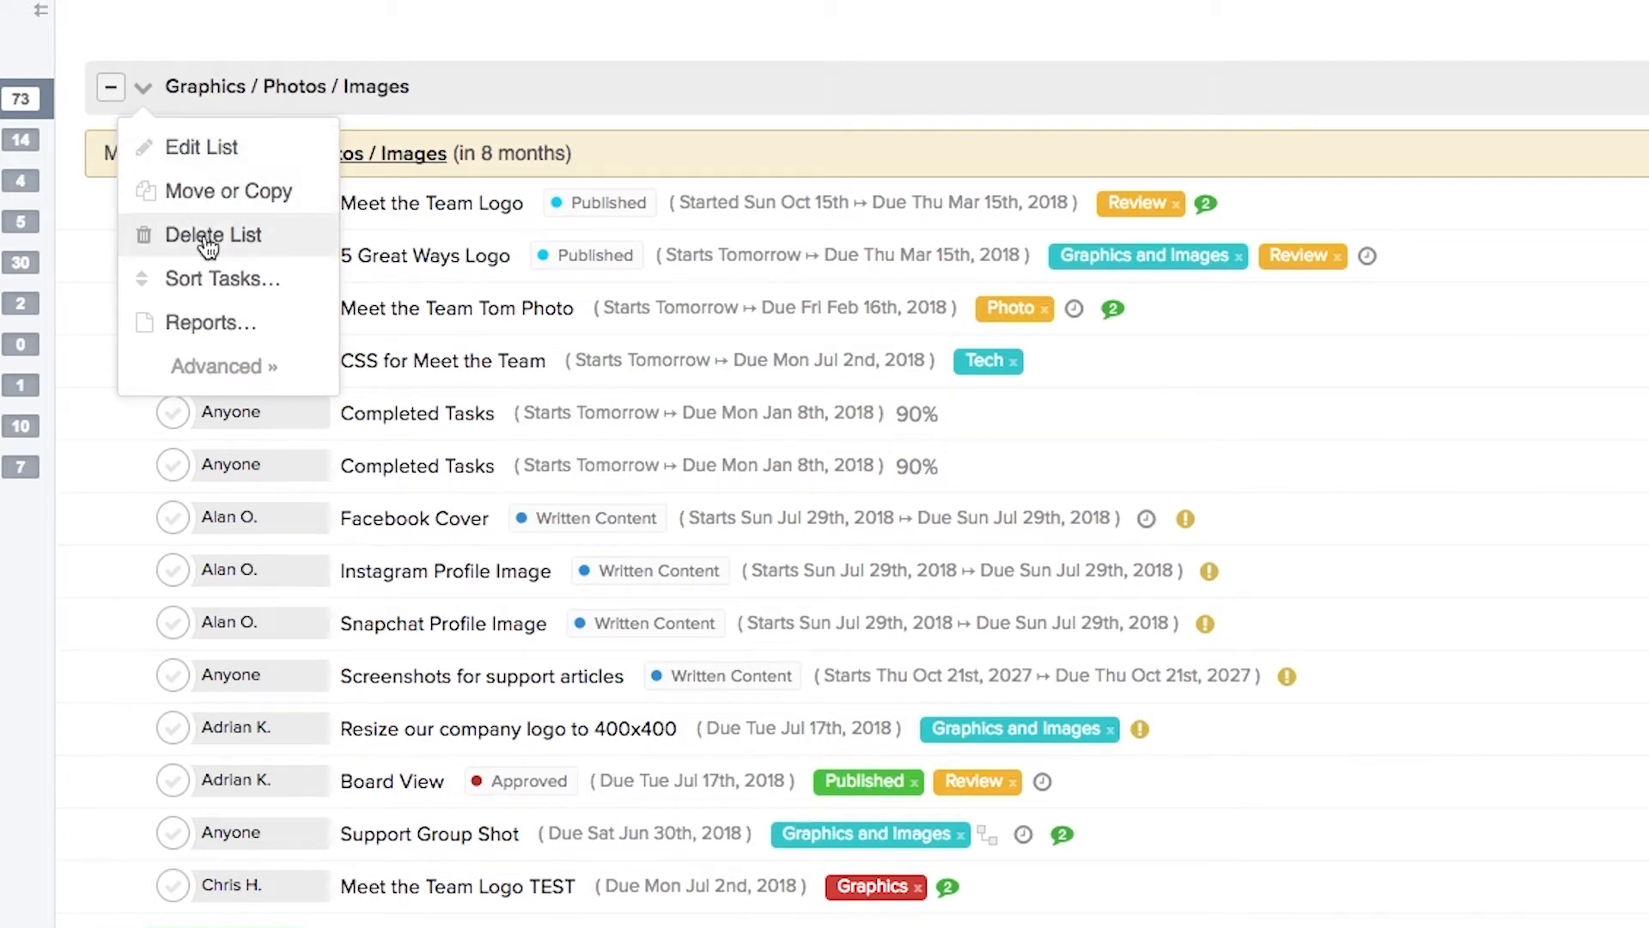
mouse_move(216, 285)
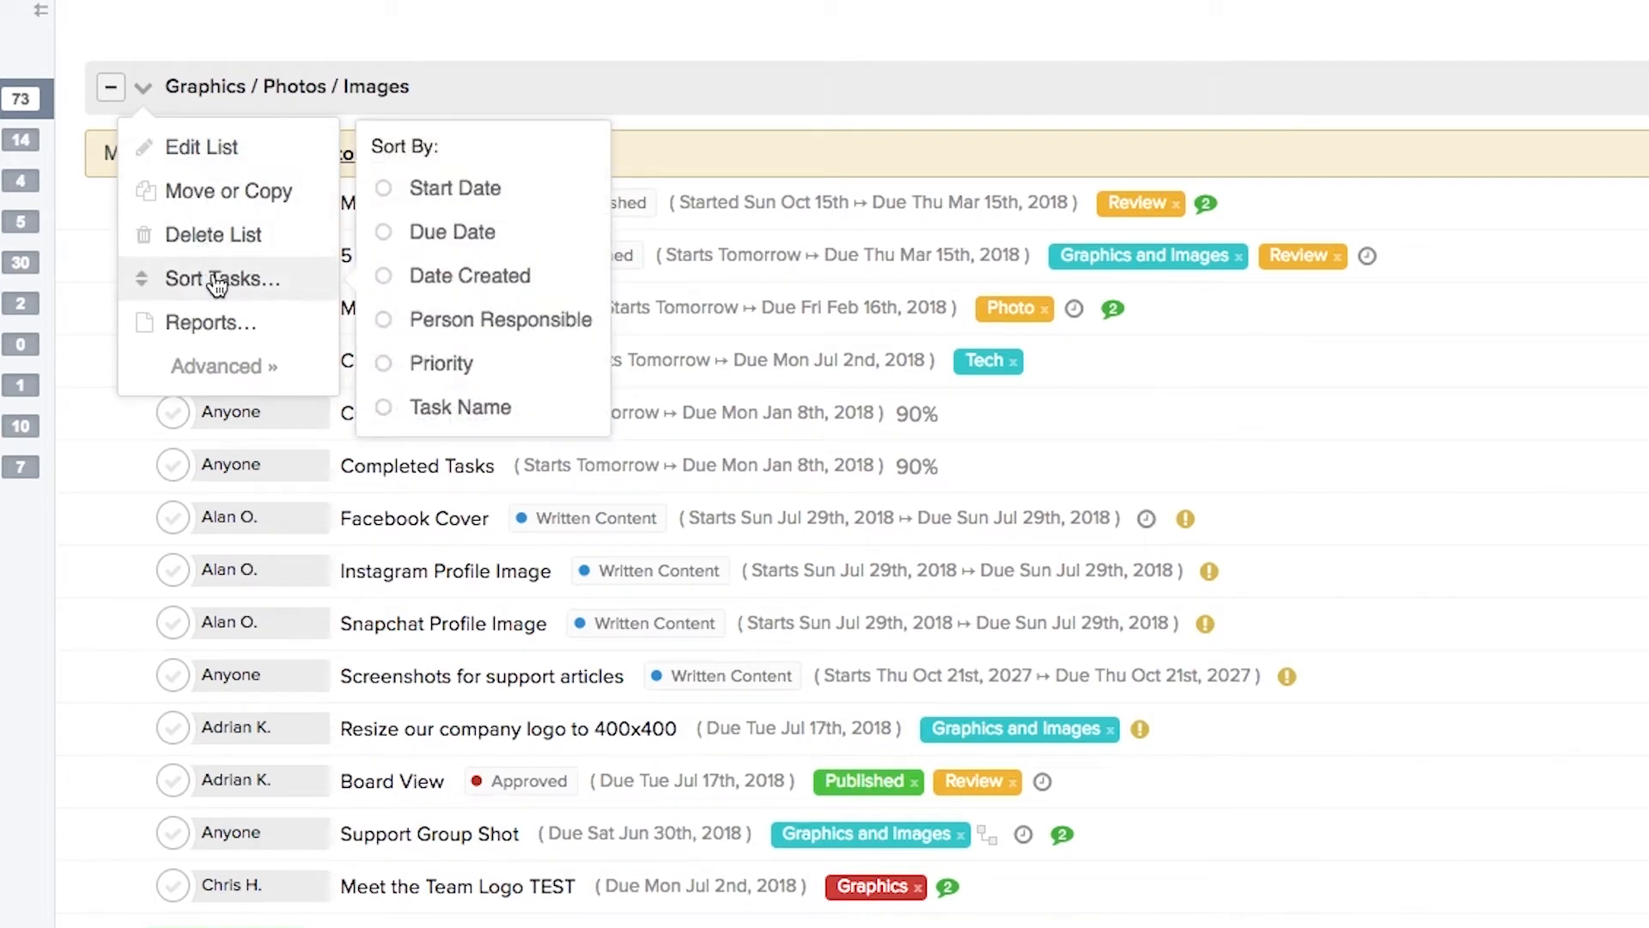
mouse_move(209, 319)
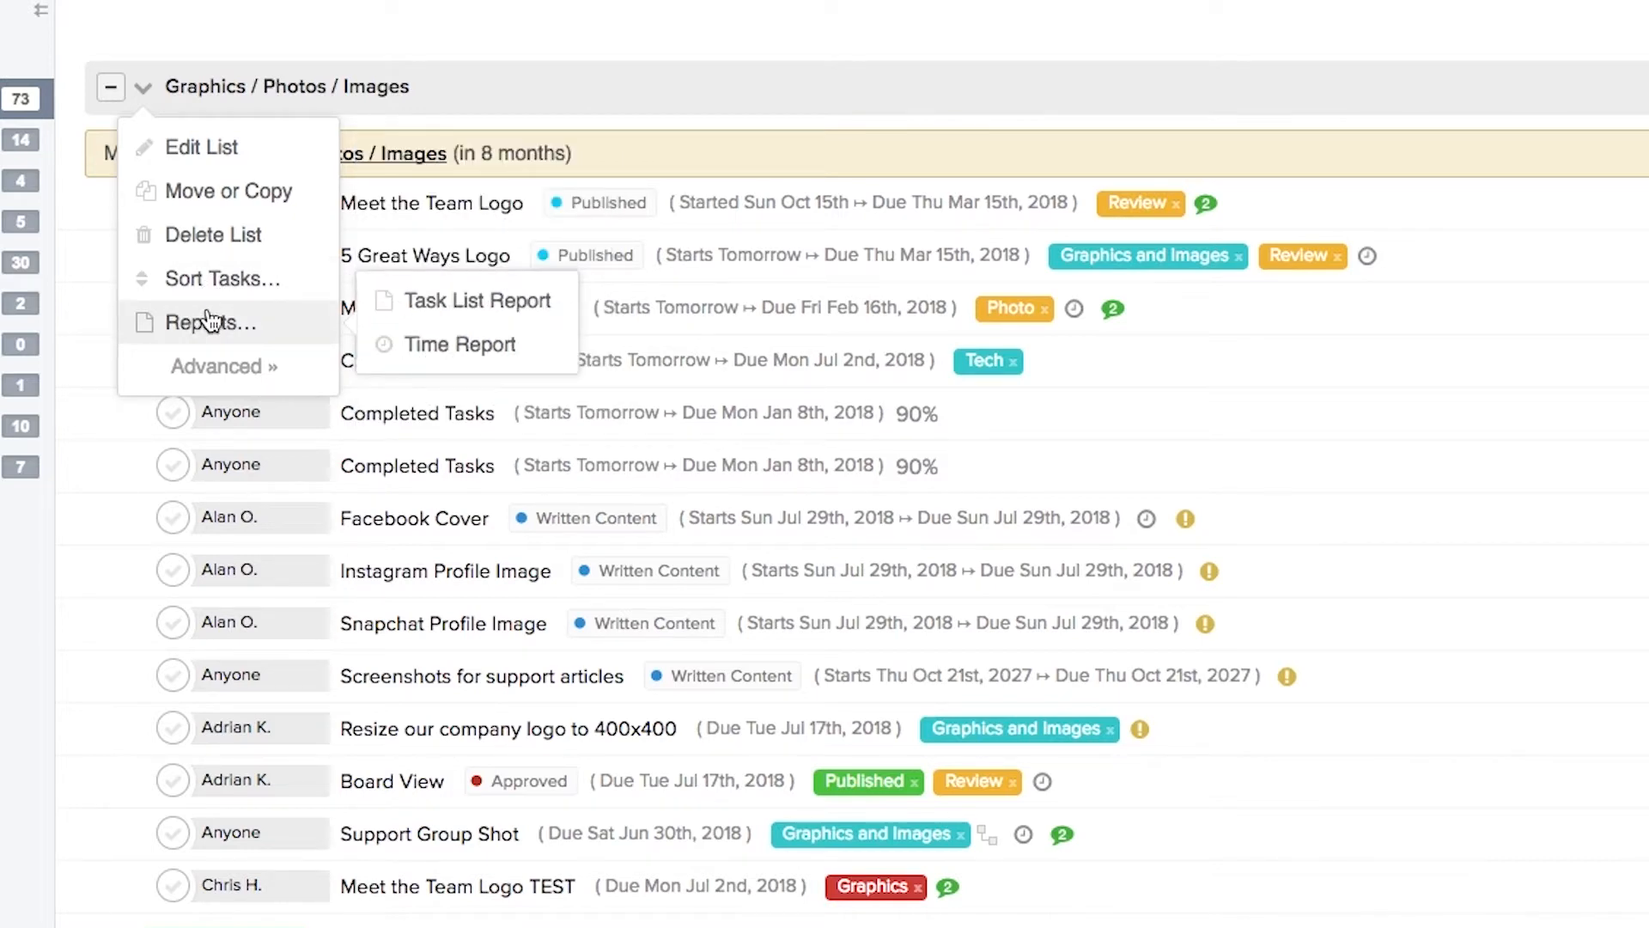
click(220, 366)
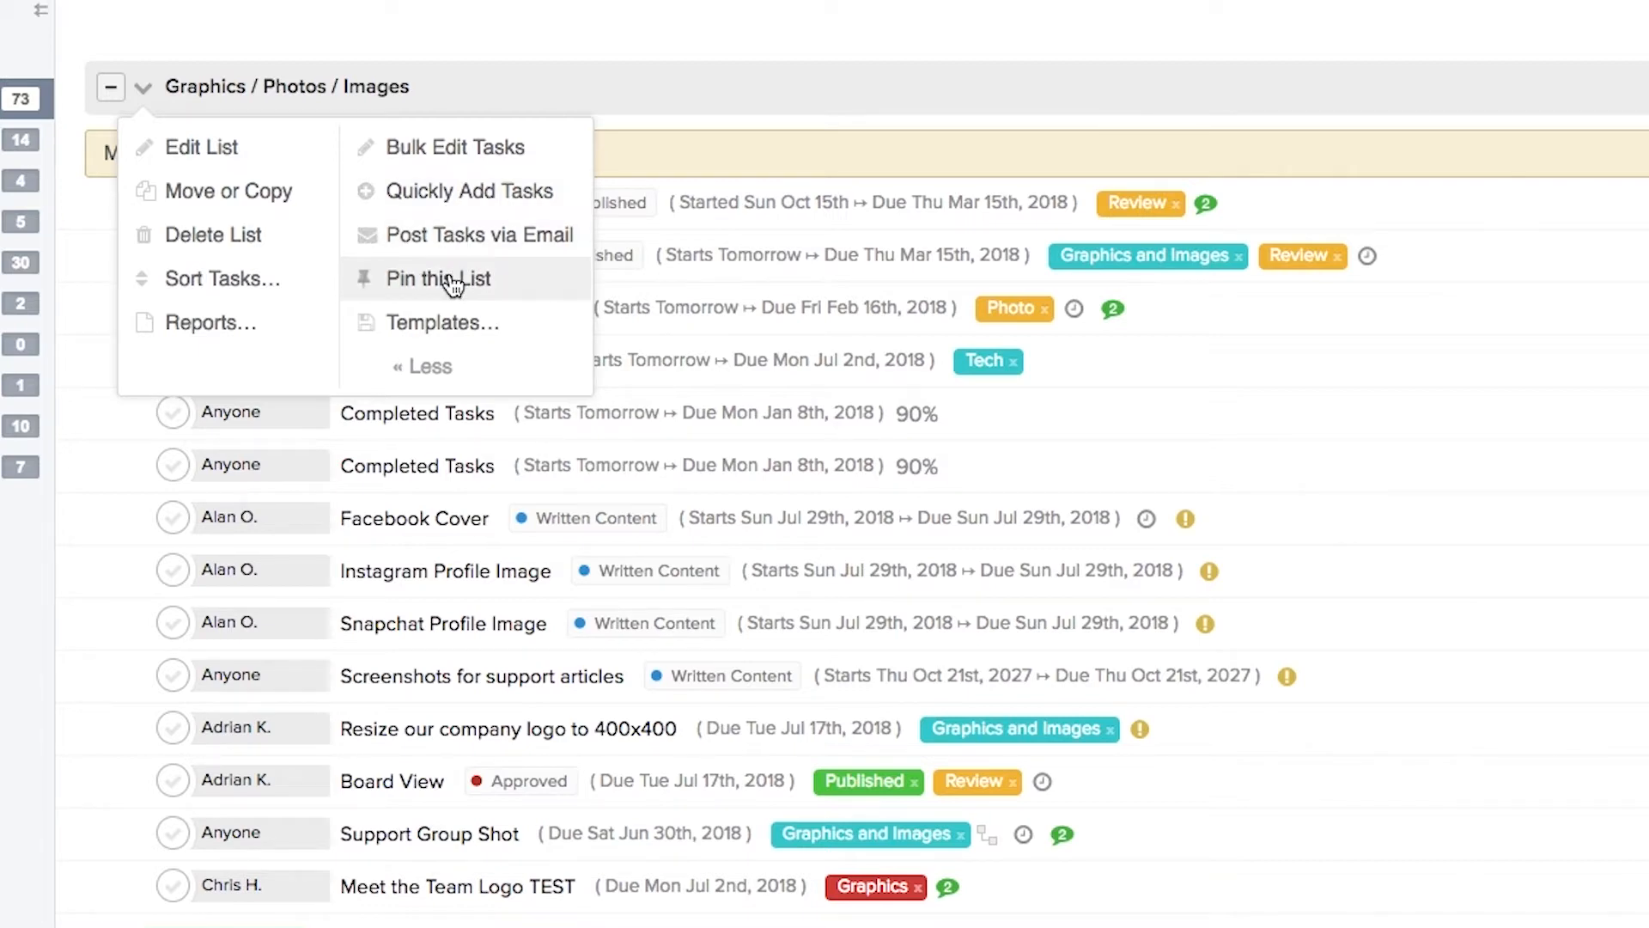
mouse_move(453, 329)
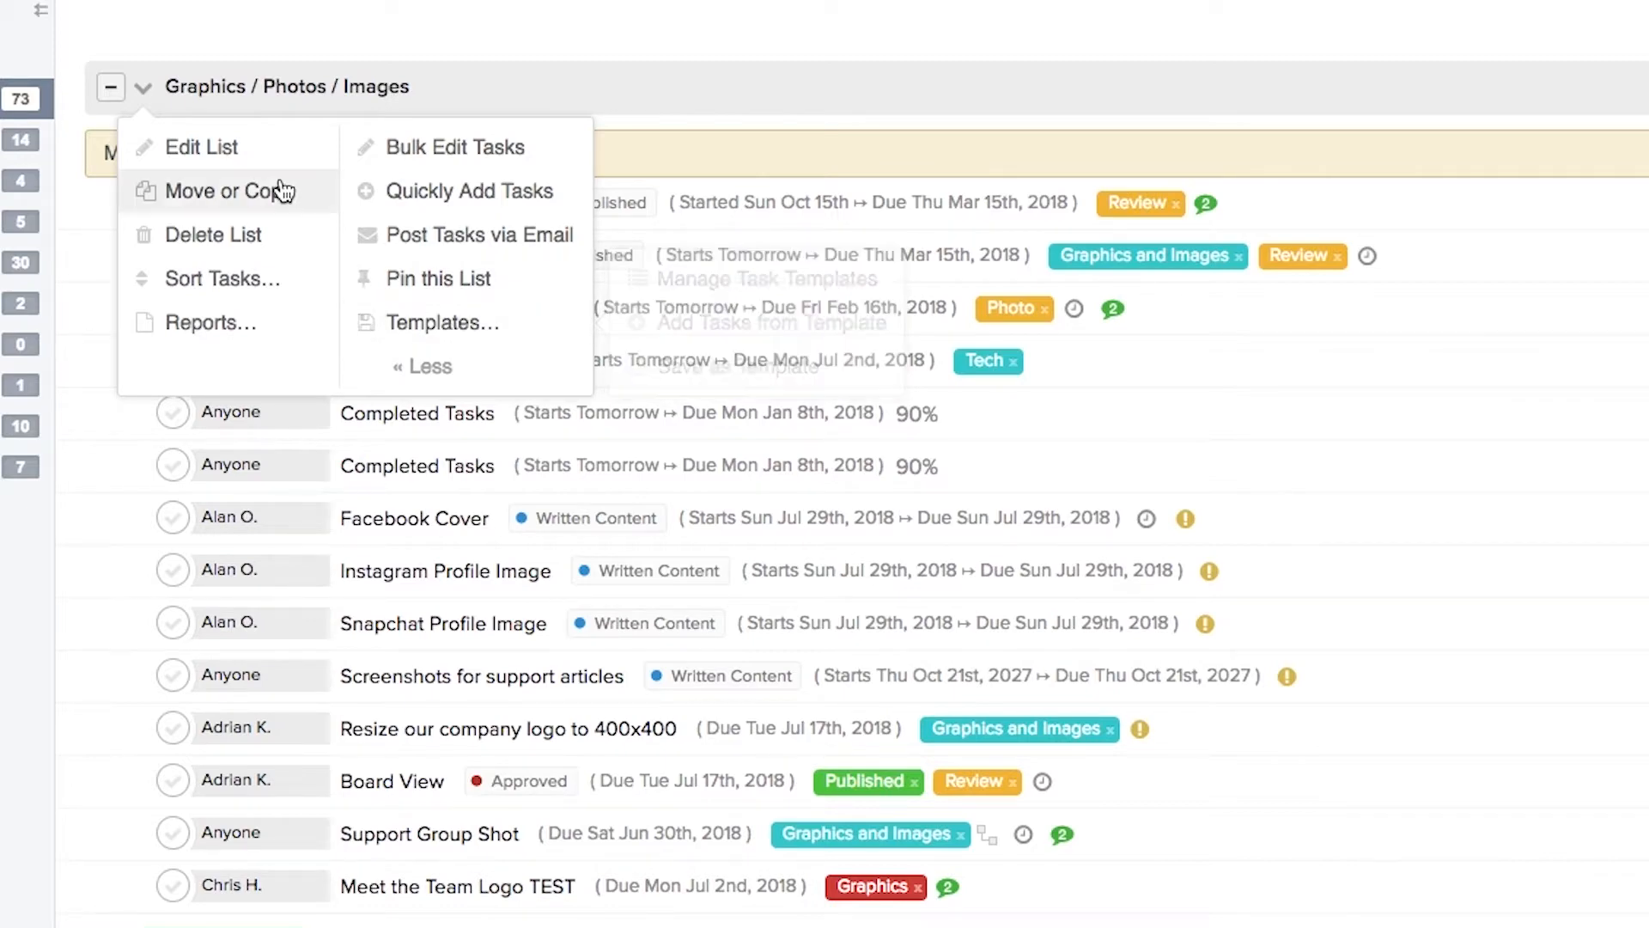
Step: Open the Graphics / Photos / Images list for editing and examine its notes and privacy settings
click(221, 155)
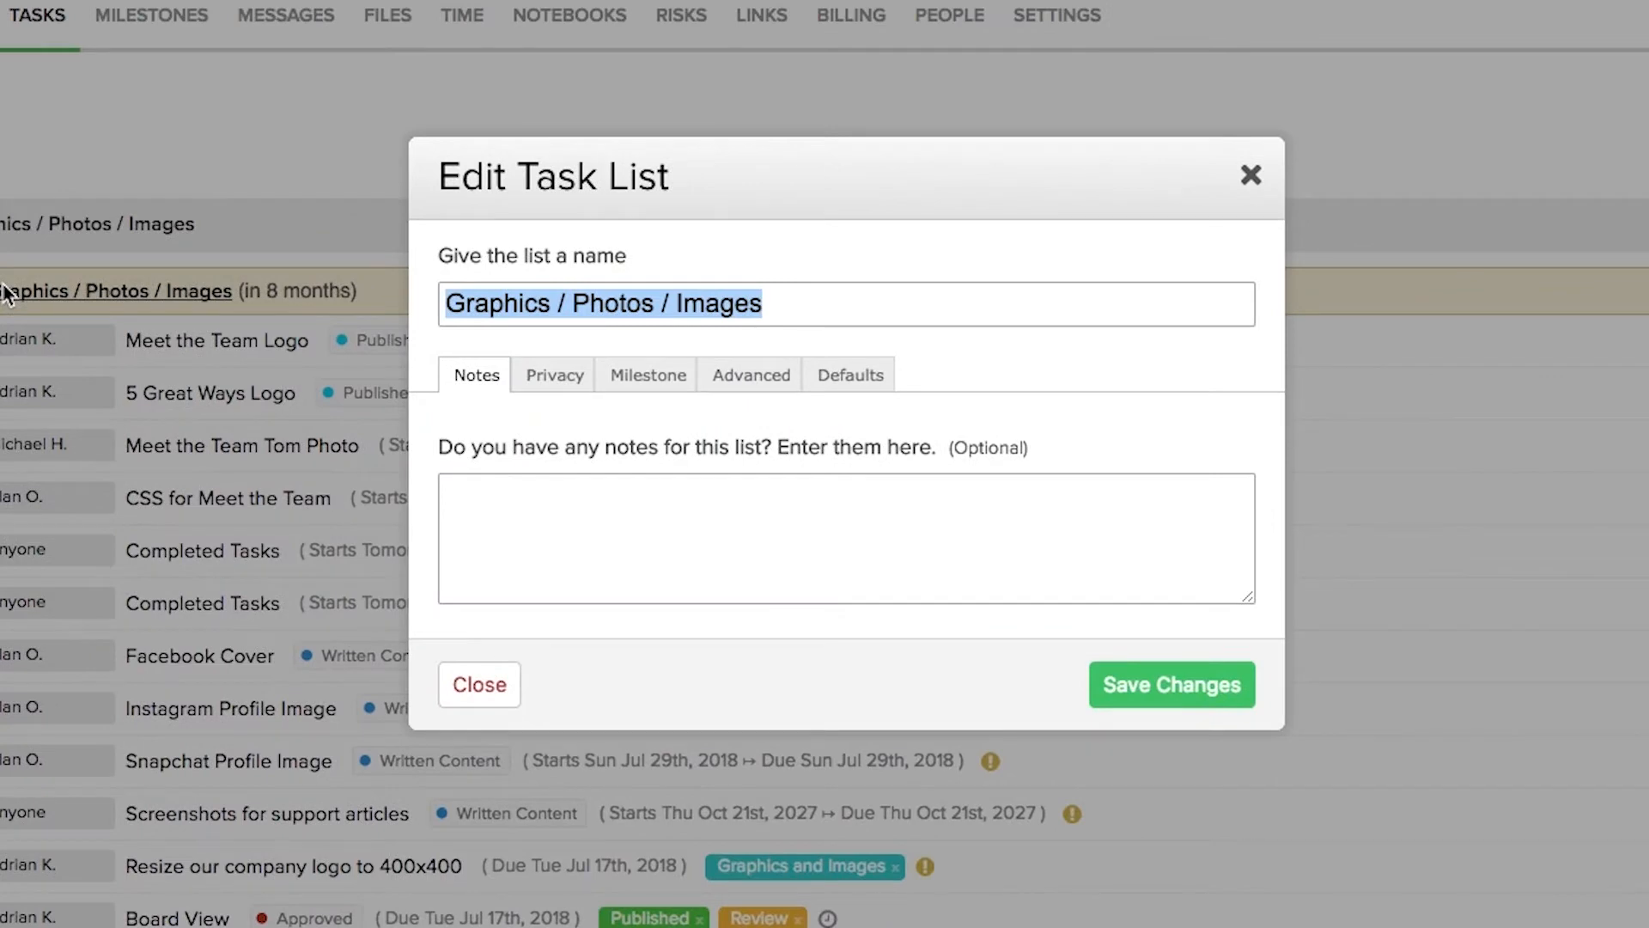
click(606, 479)
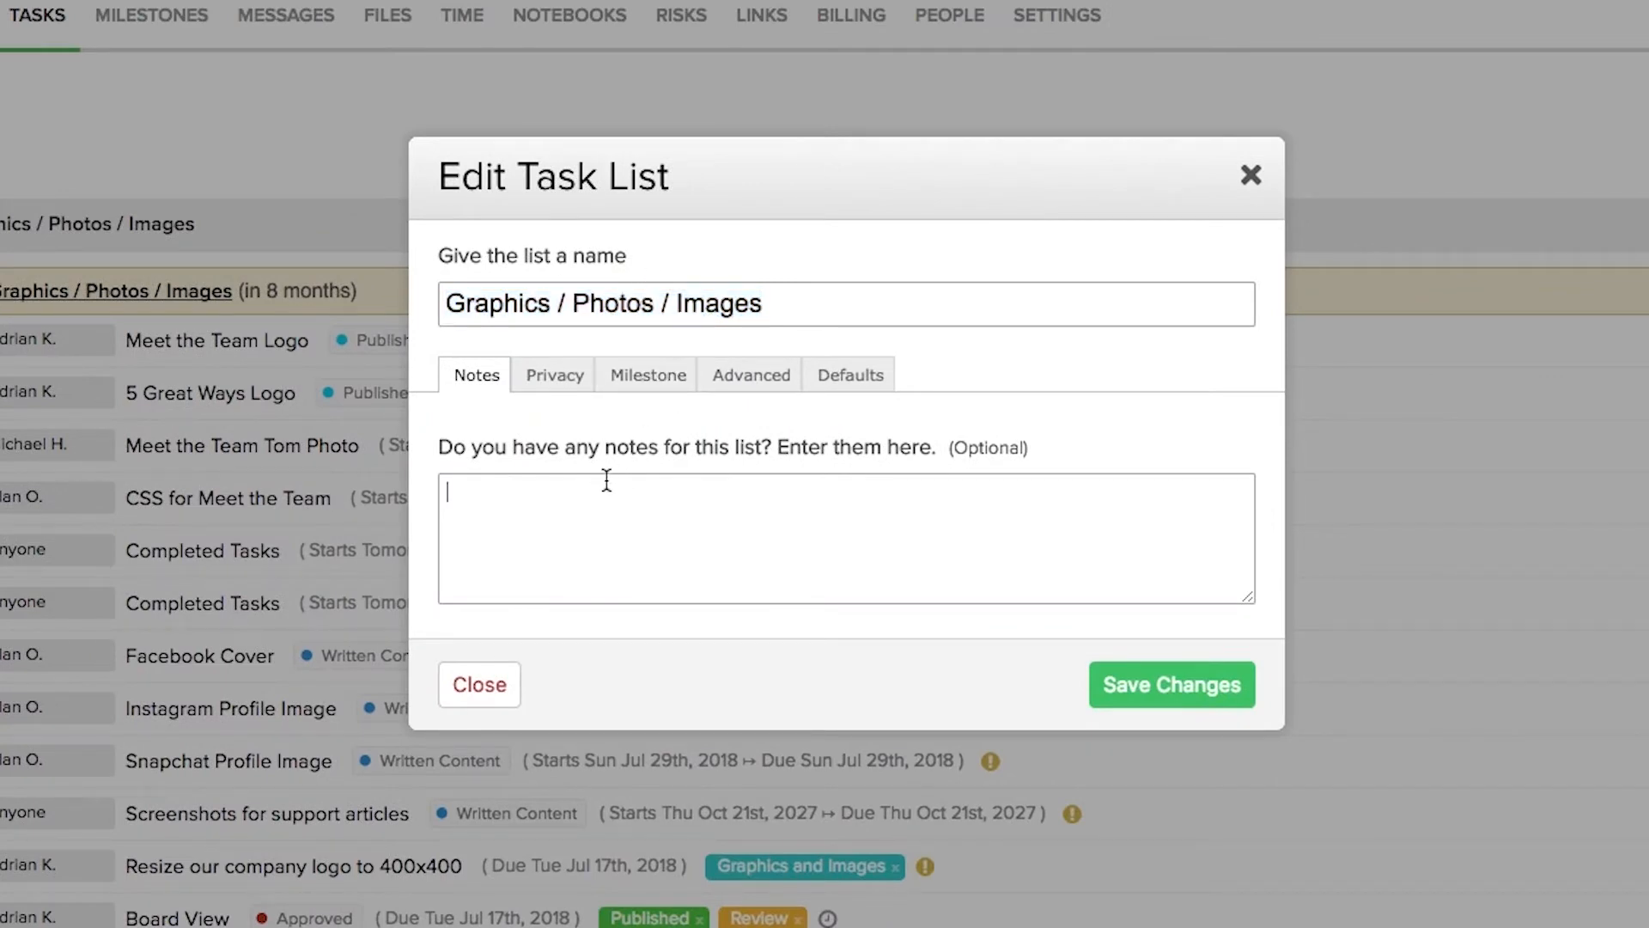
click(560, 378)
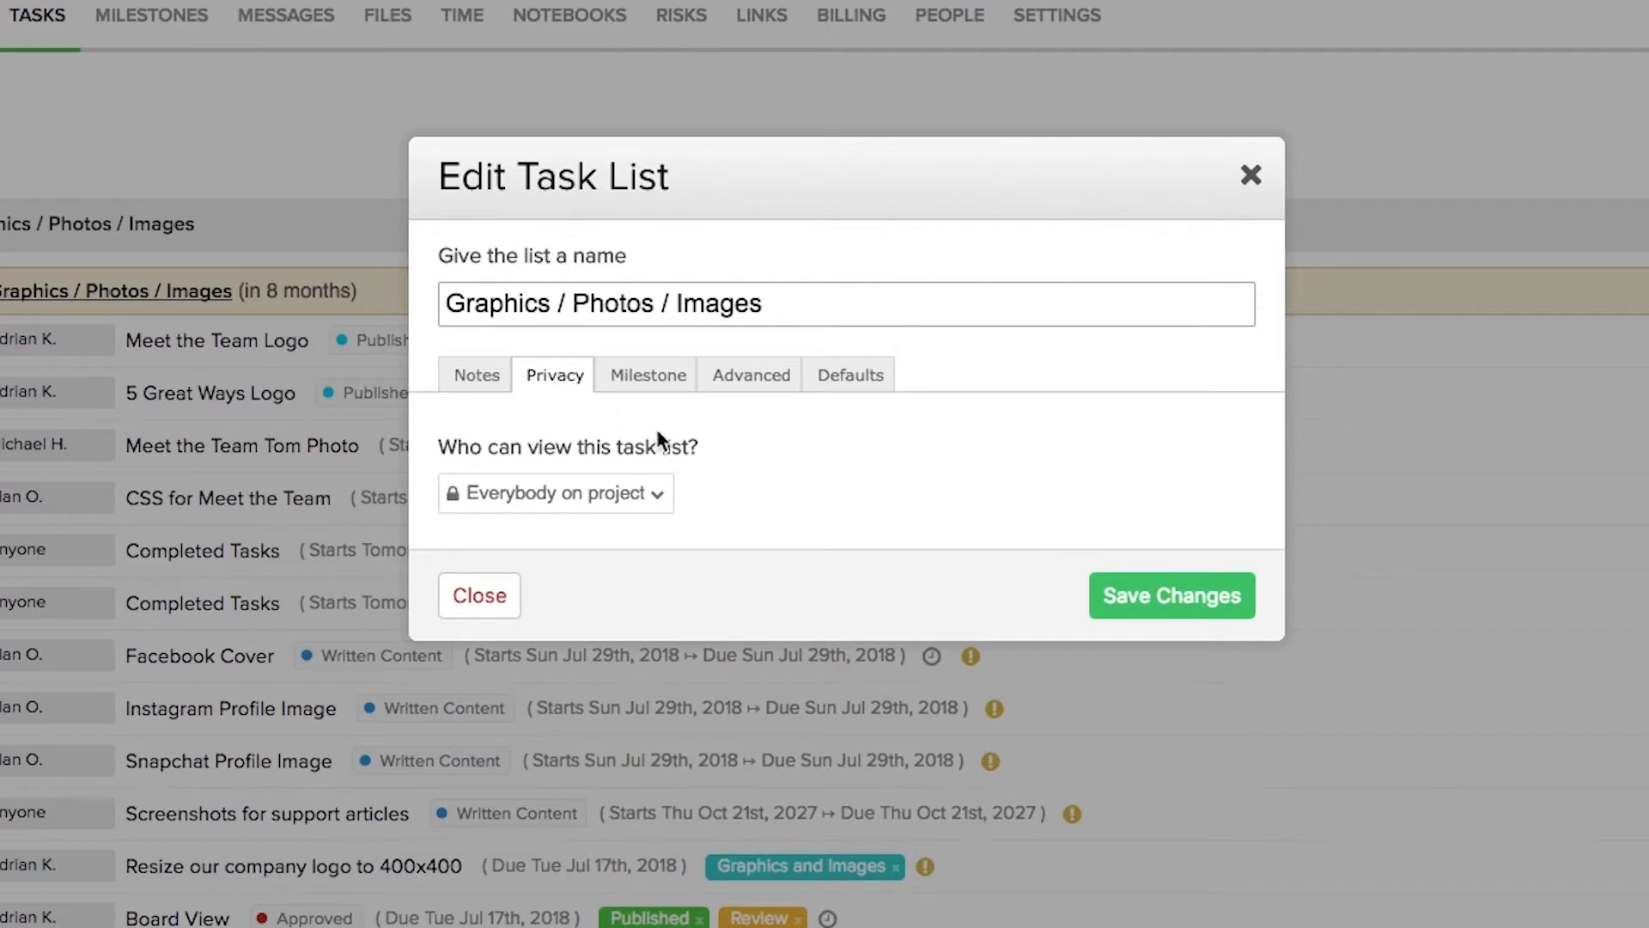
click(649, 494)
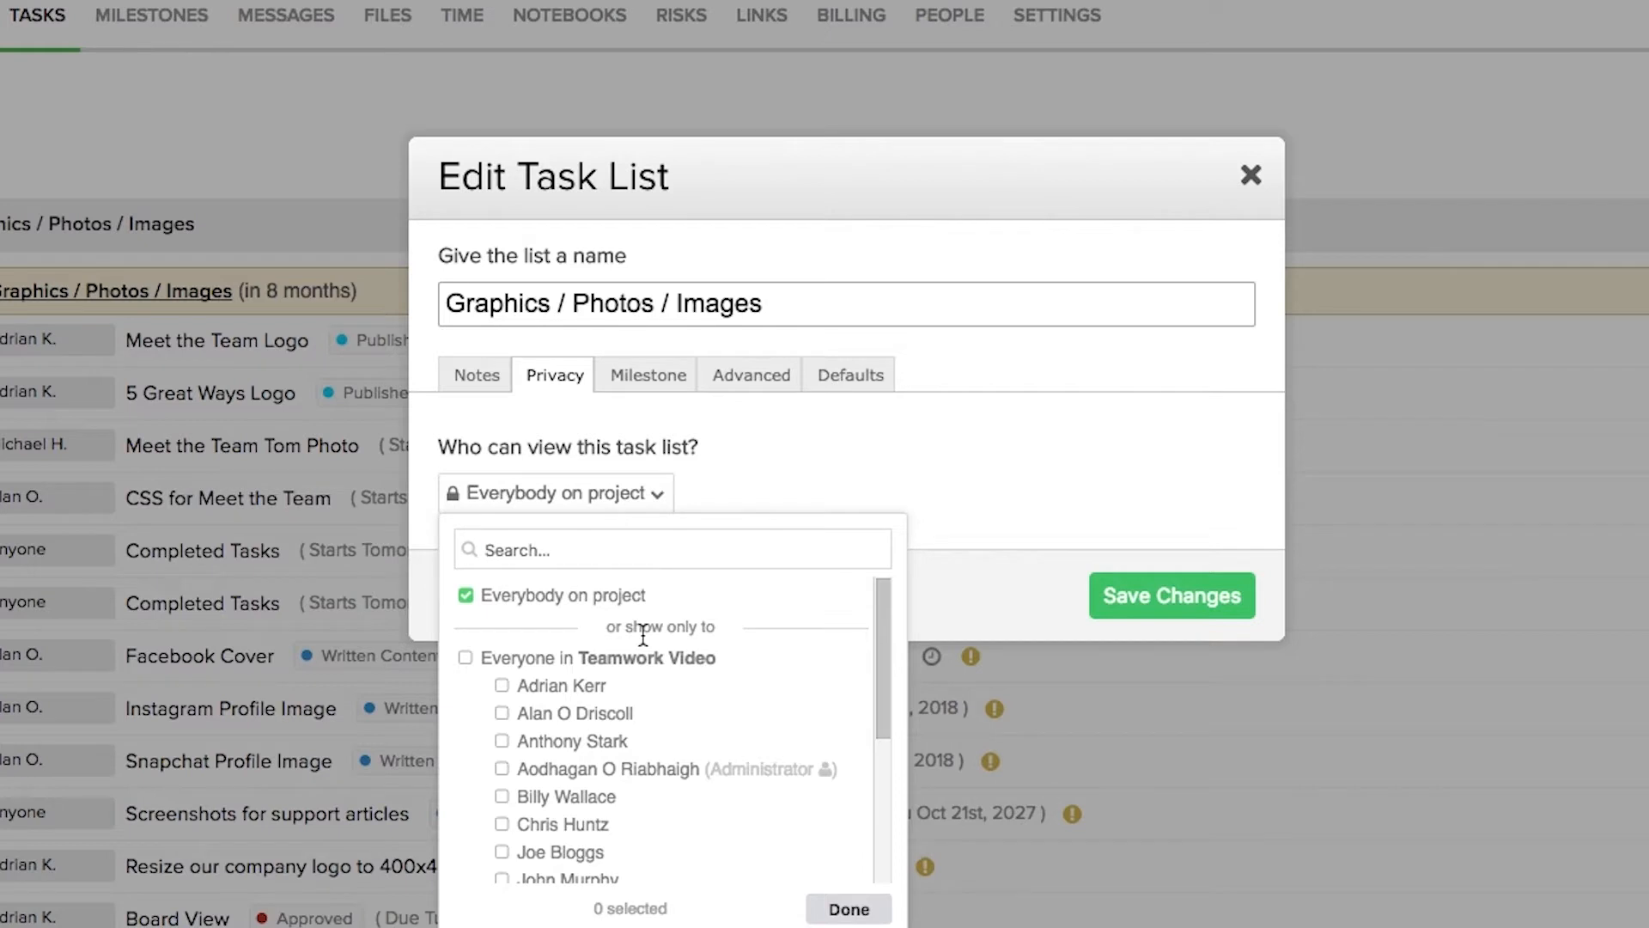
Step: Examine the list's milestone, pinning and new-task default settings, and close the list editor without saving
click(649, 378)
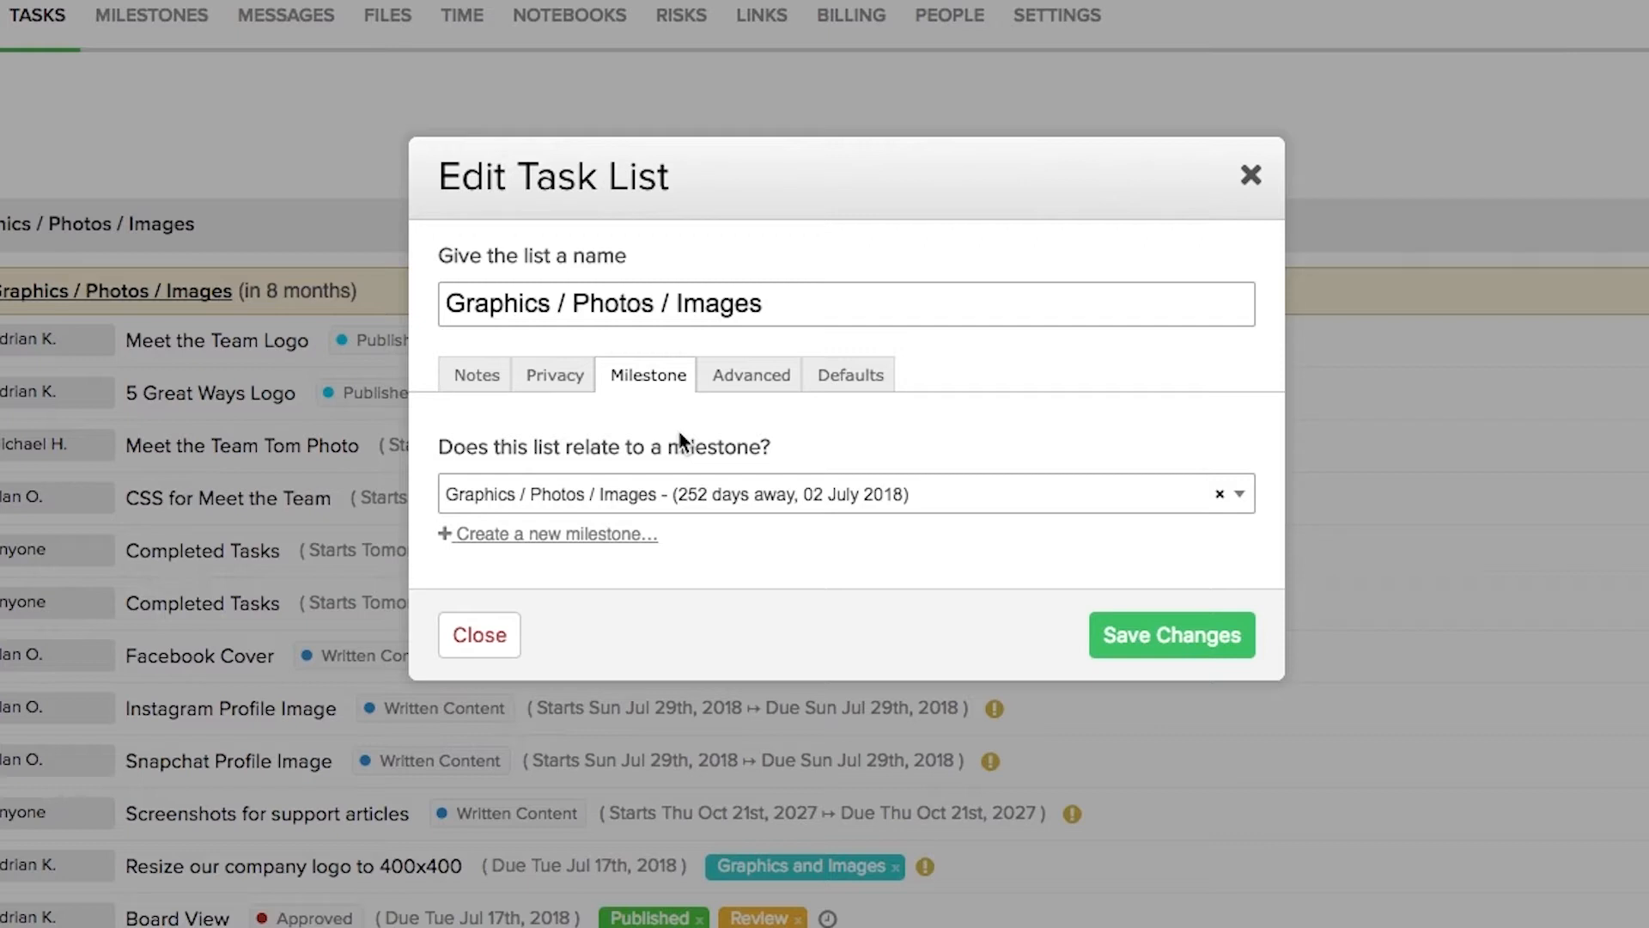
click(712, 510)
click(718, 448)
click(744, 380)
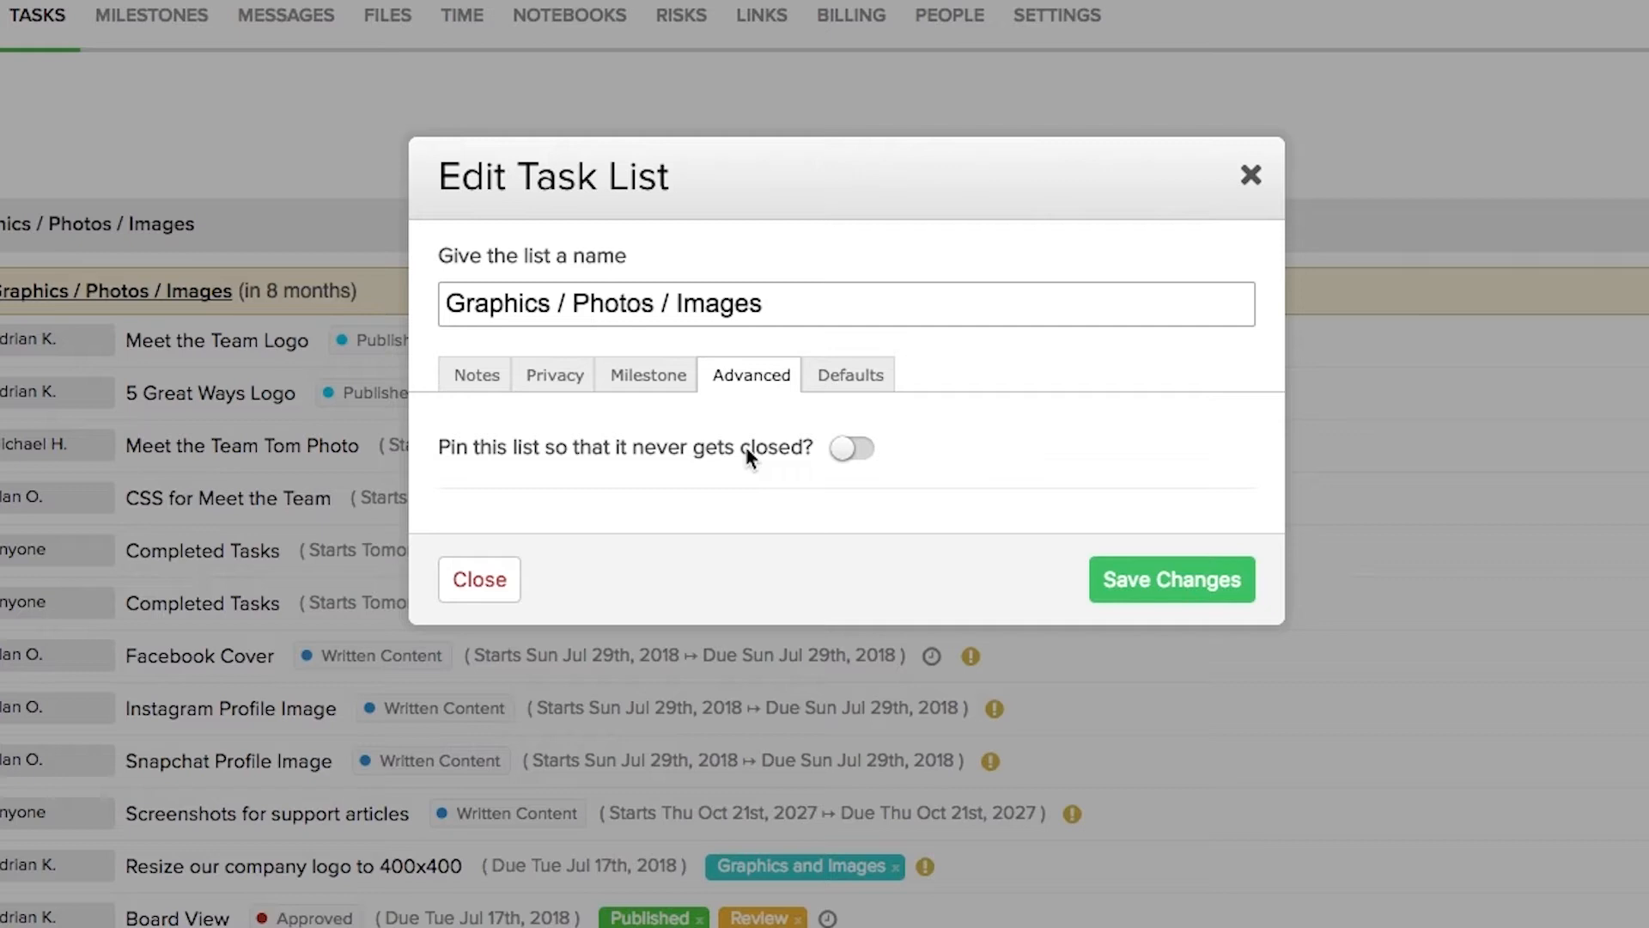
click(830, 387)
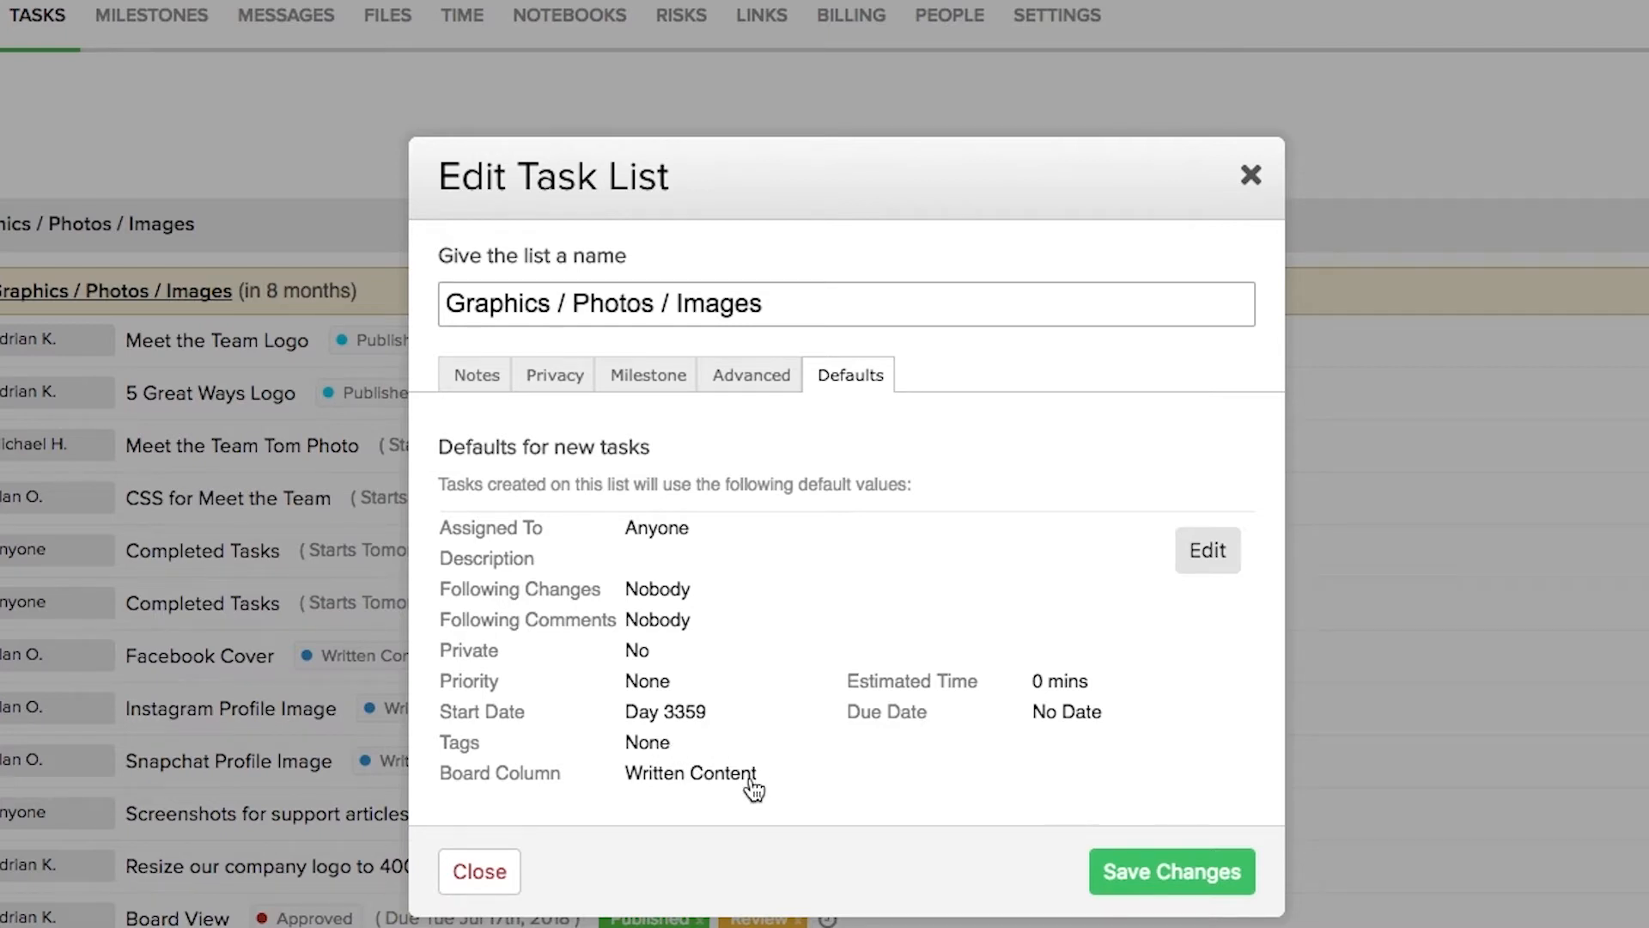
click(483, 873)
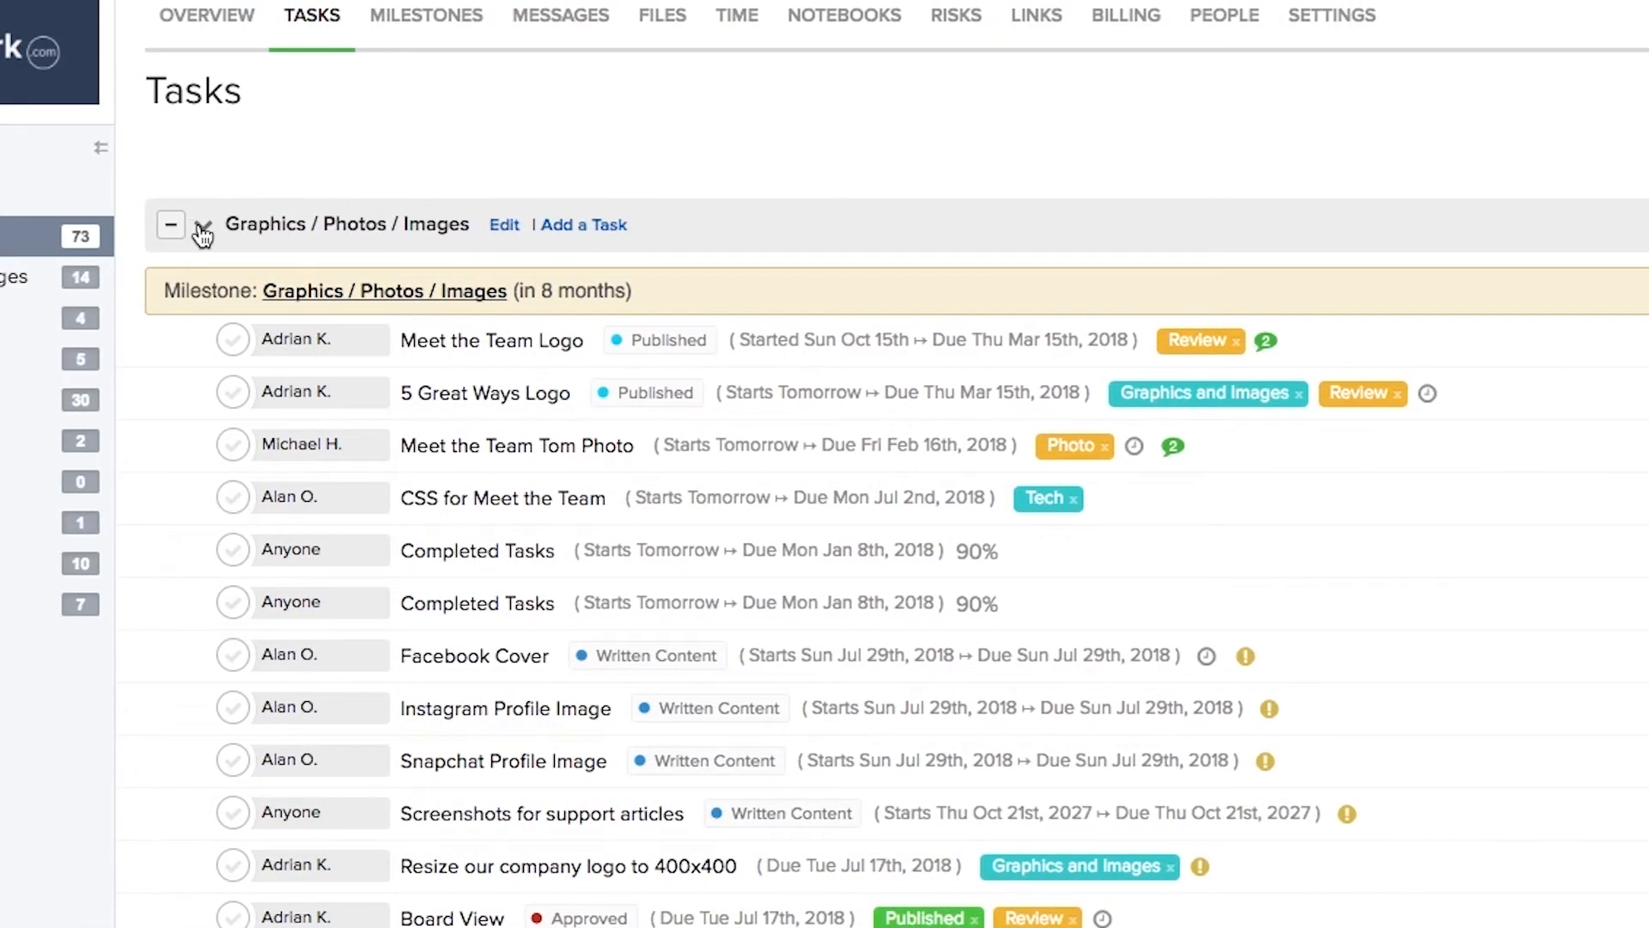
Step: Examine the move-or-copy choices and destination projects for the Graphics / Photos / Images list, and close without moving it
click(203, 228)
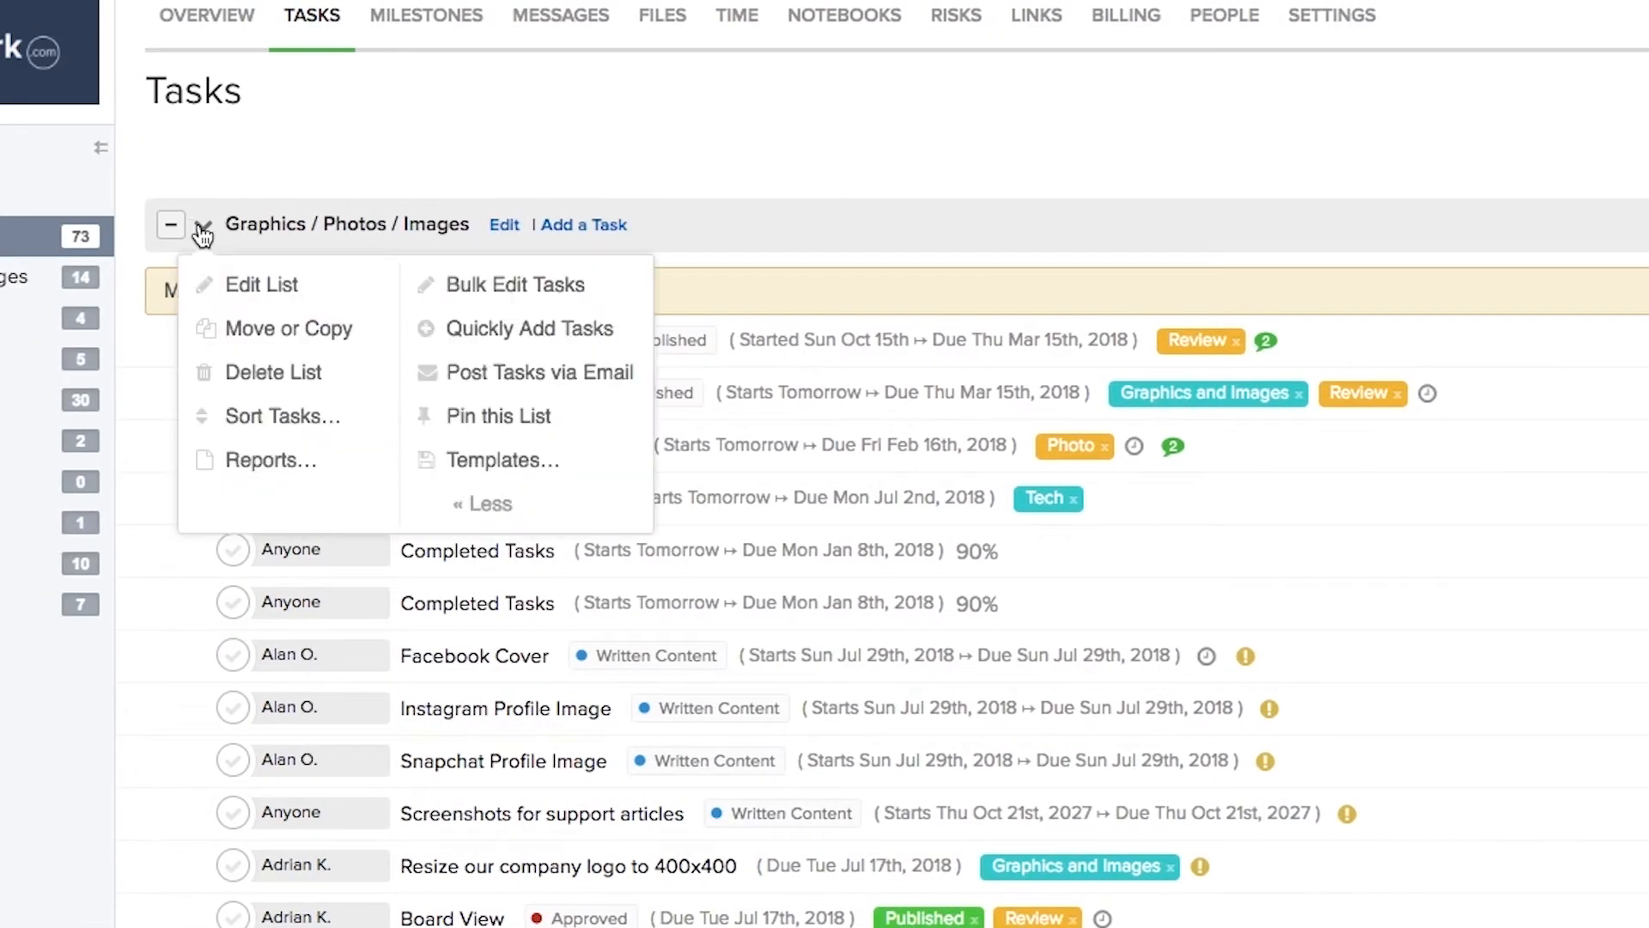
click(261, 325)
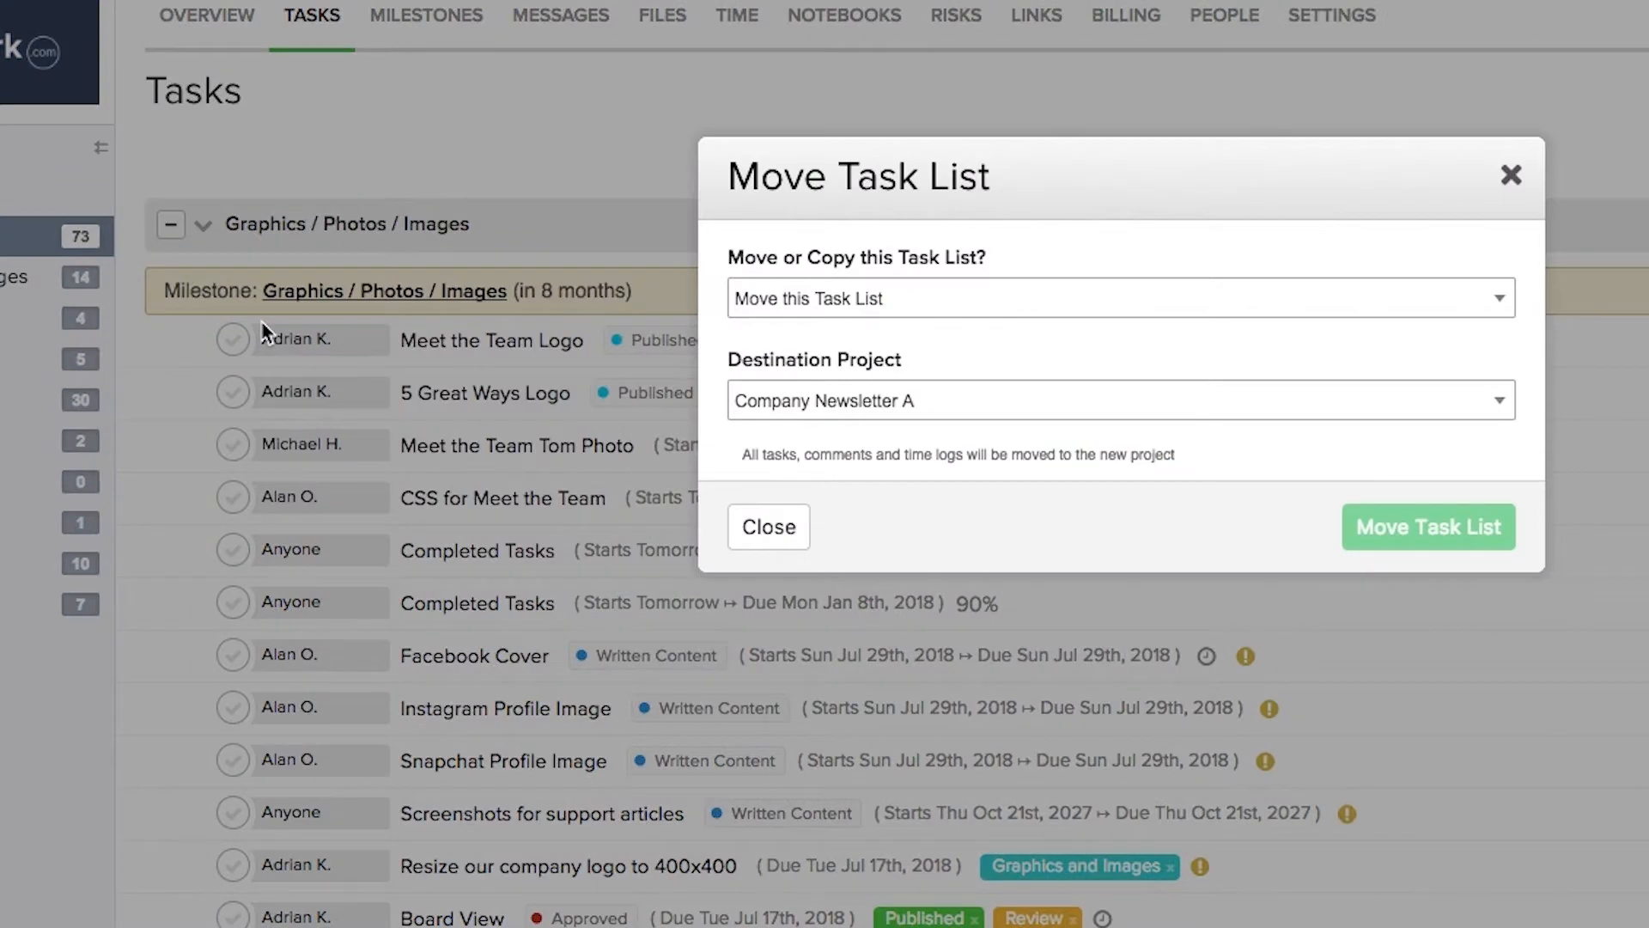
click(998, 301)
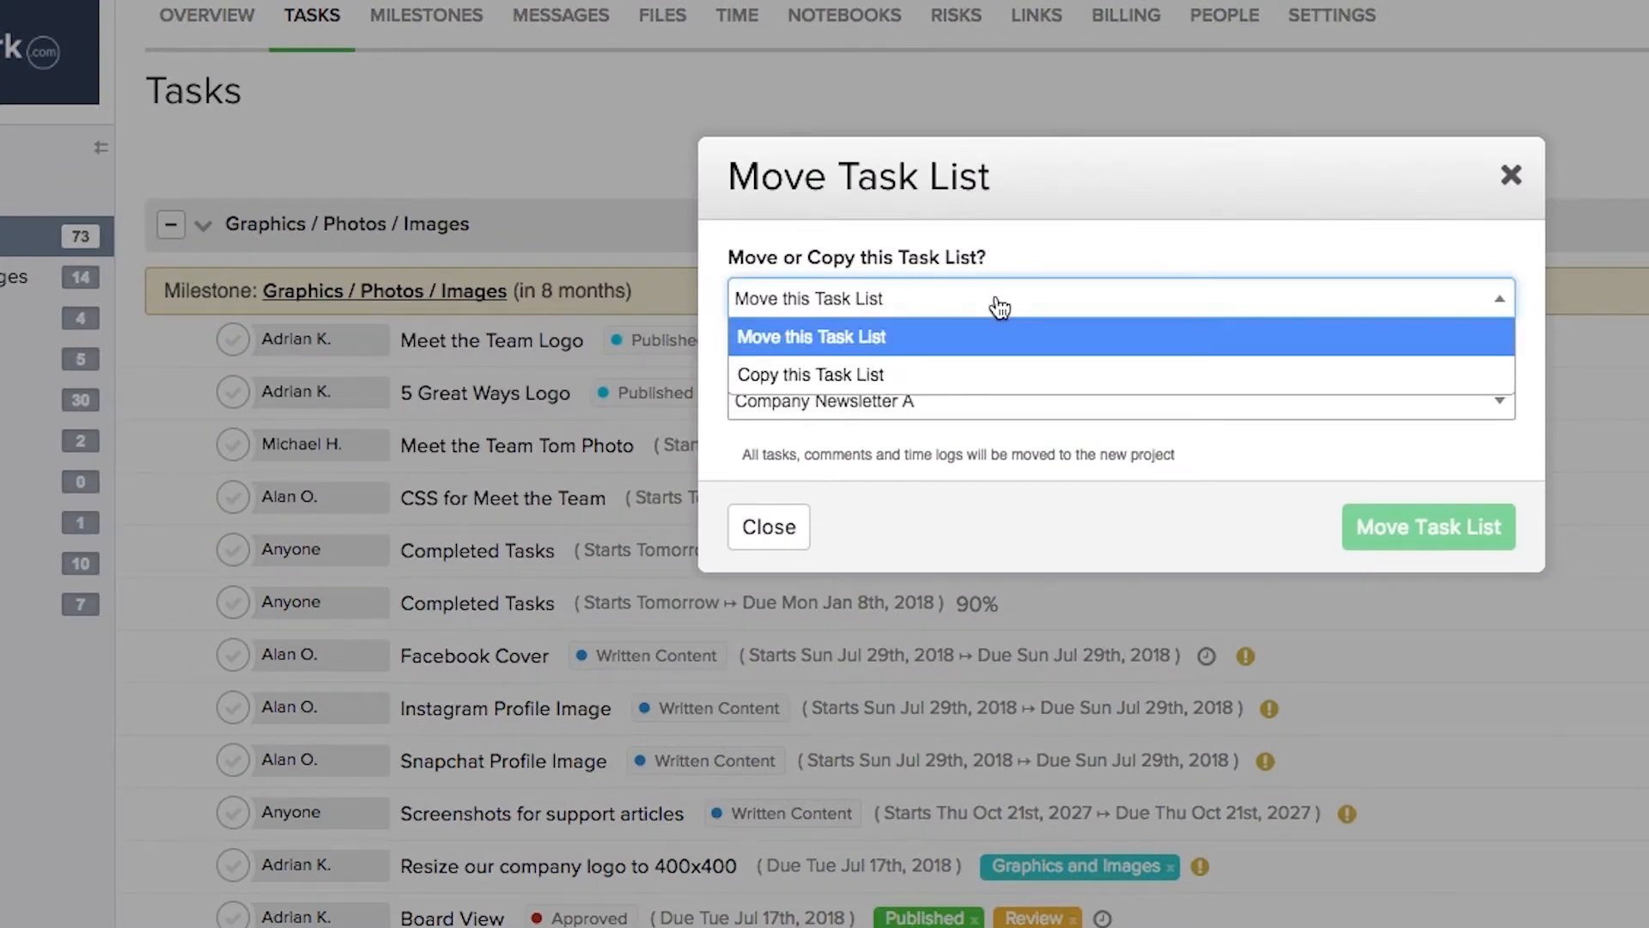
click(965, 306)
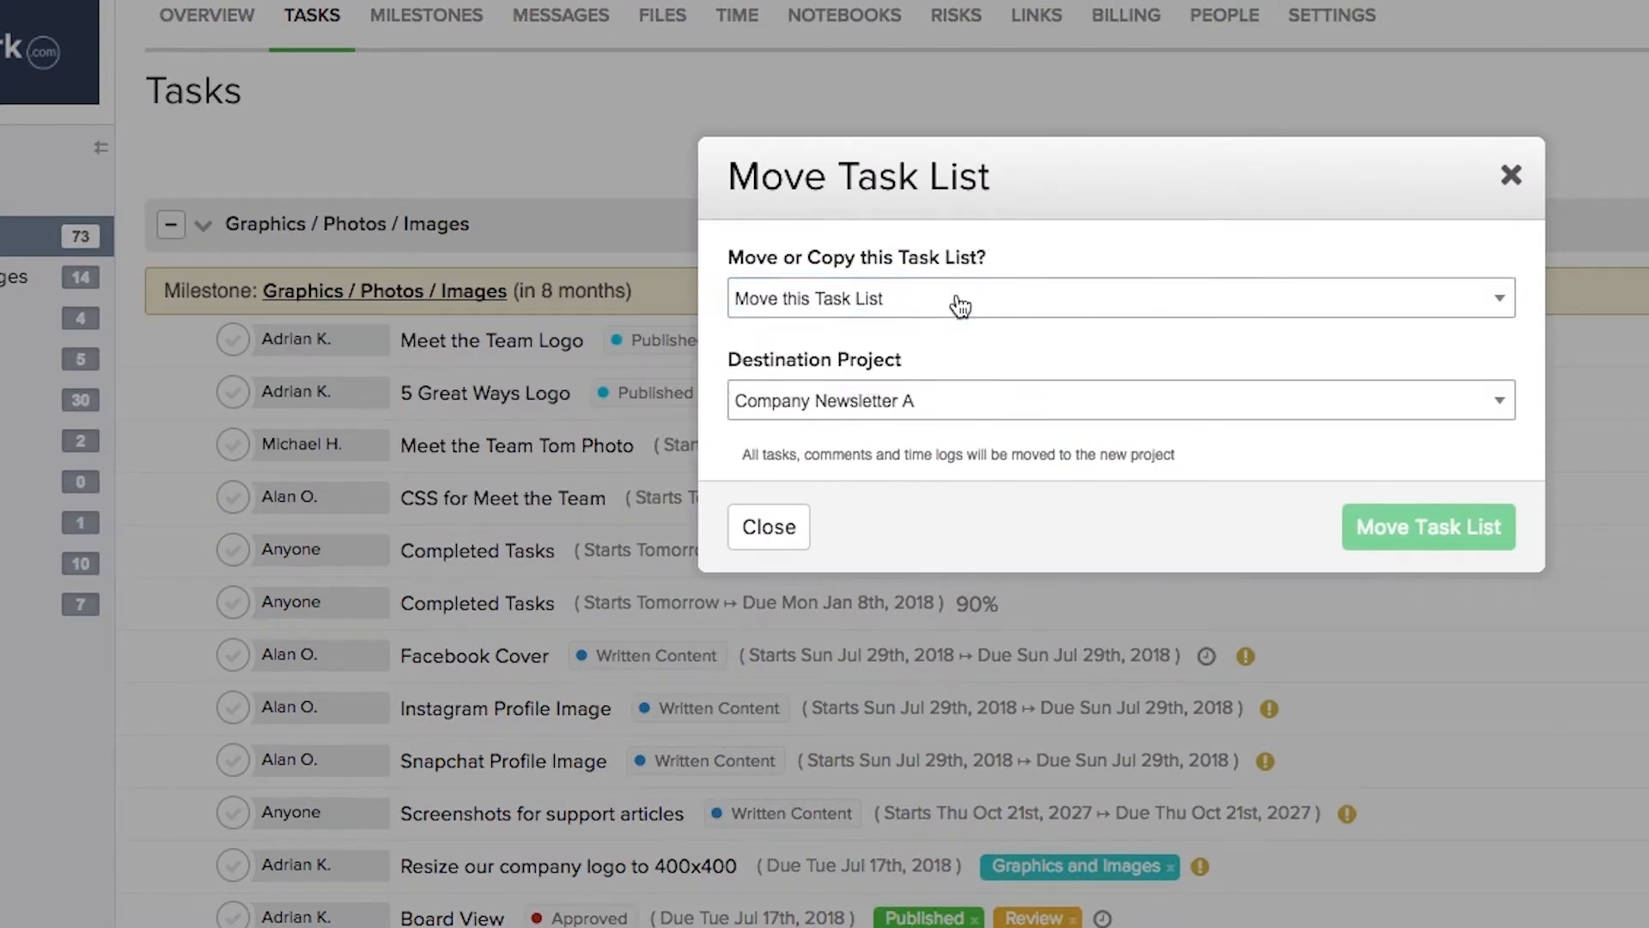
click(960, 306)
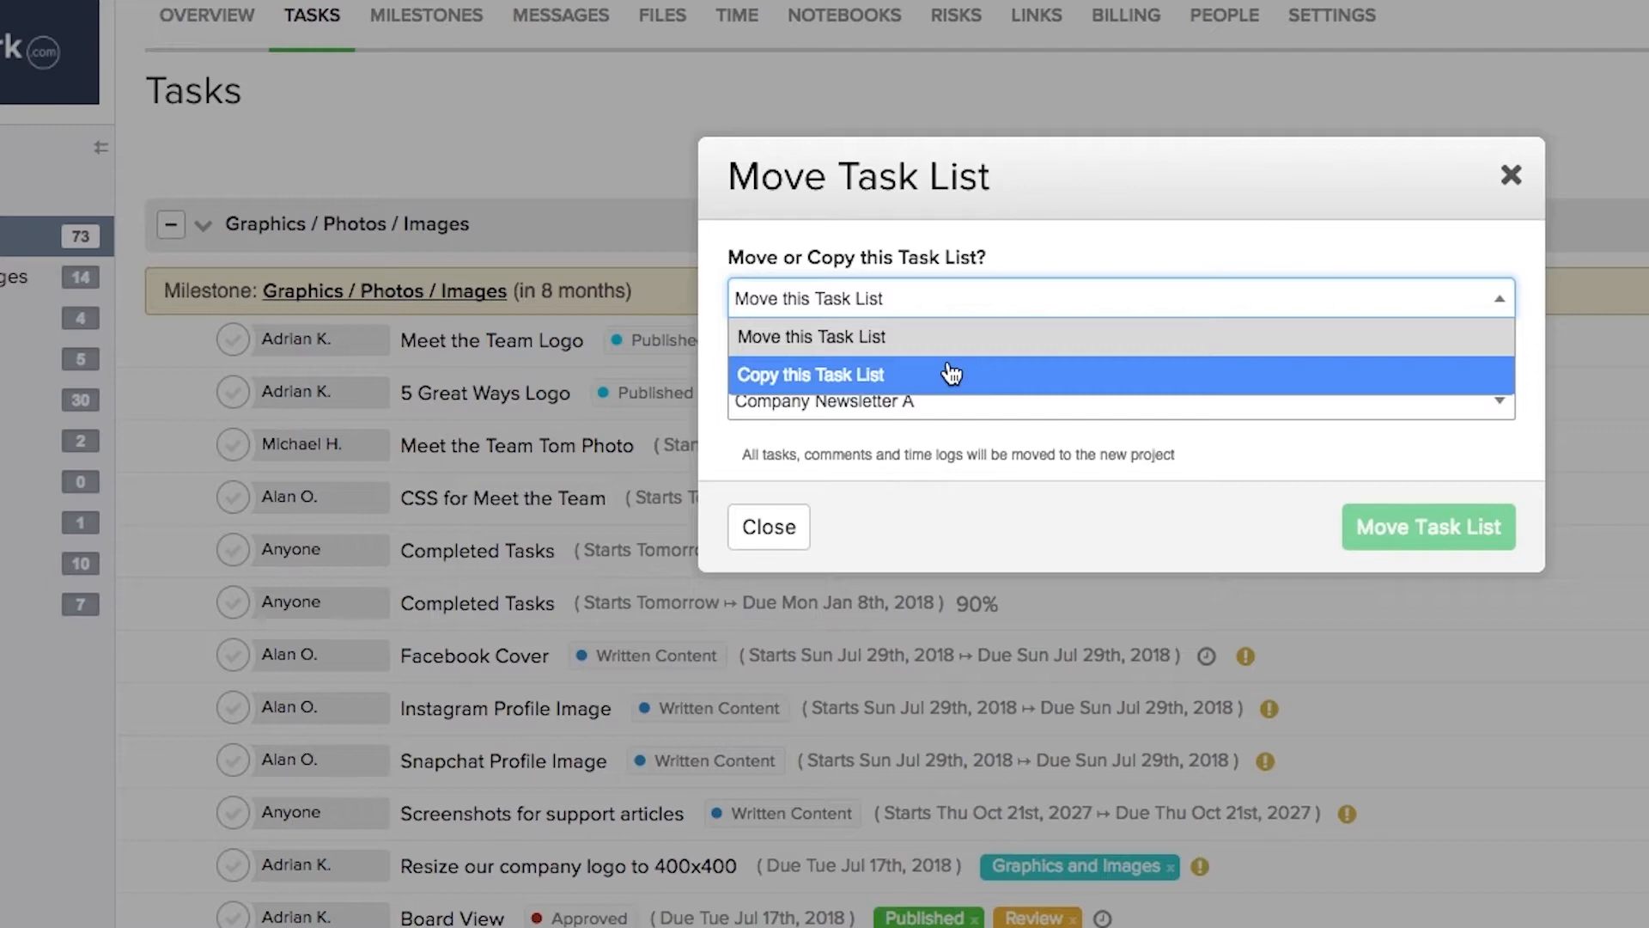
click(966, 299)
click(962, 400)
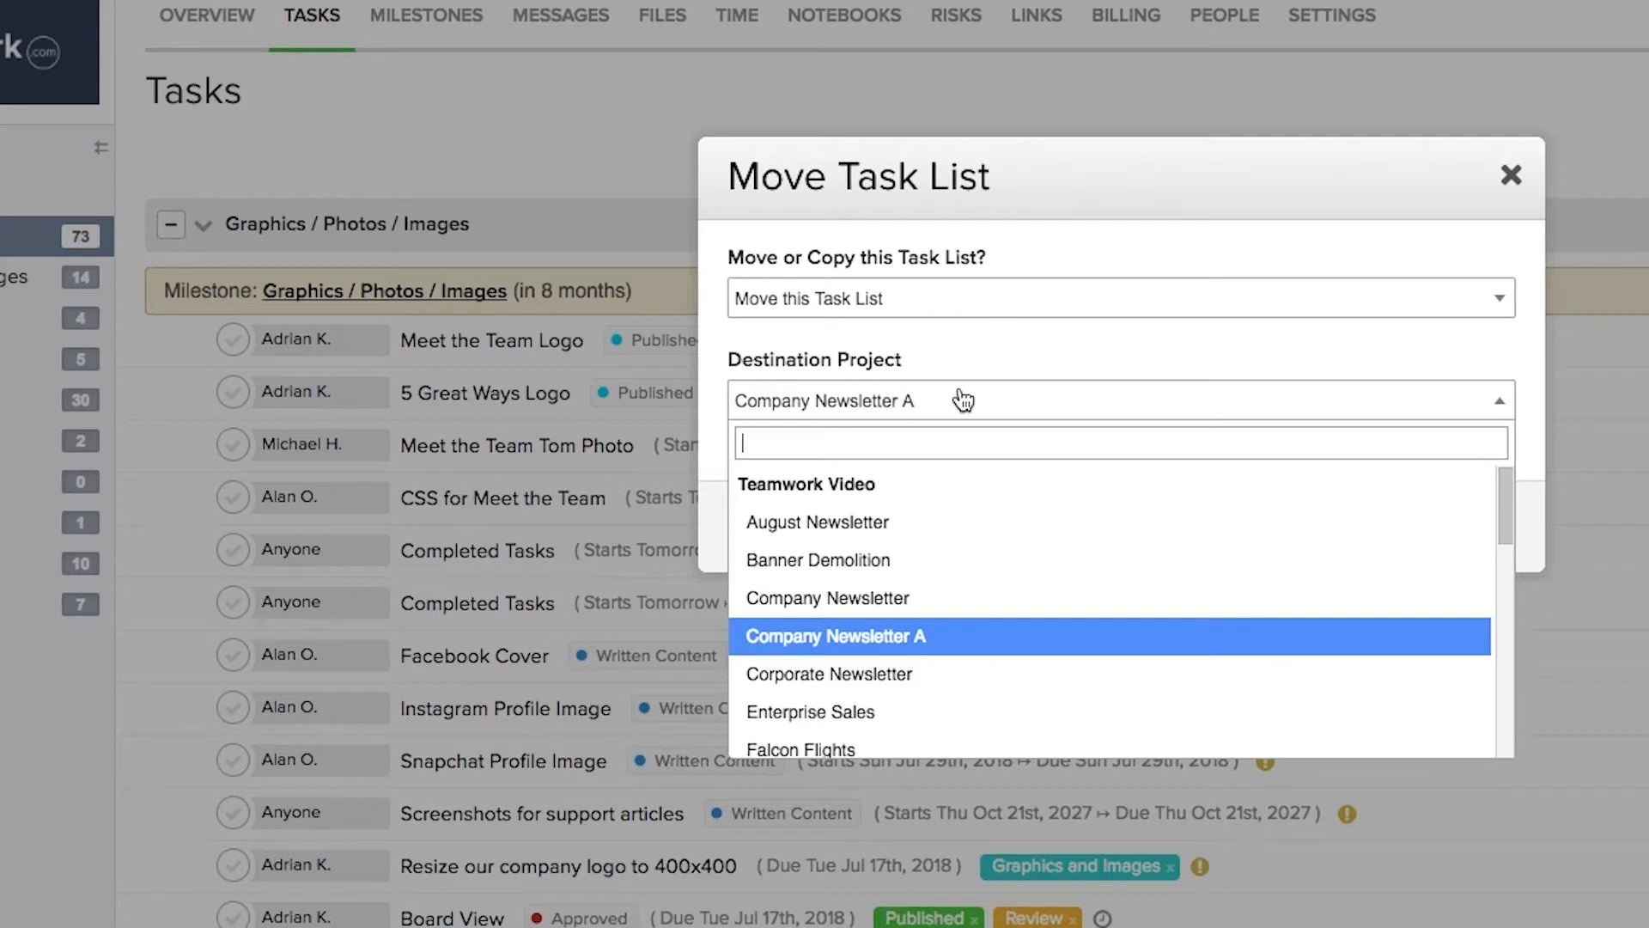
click(962, 401)
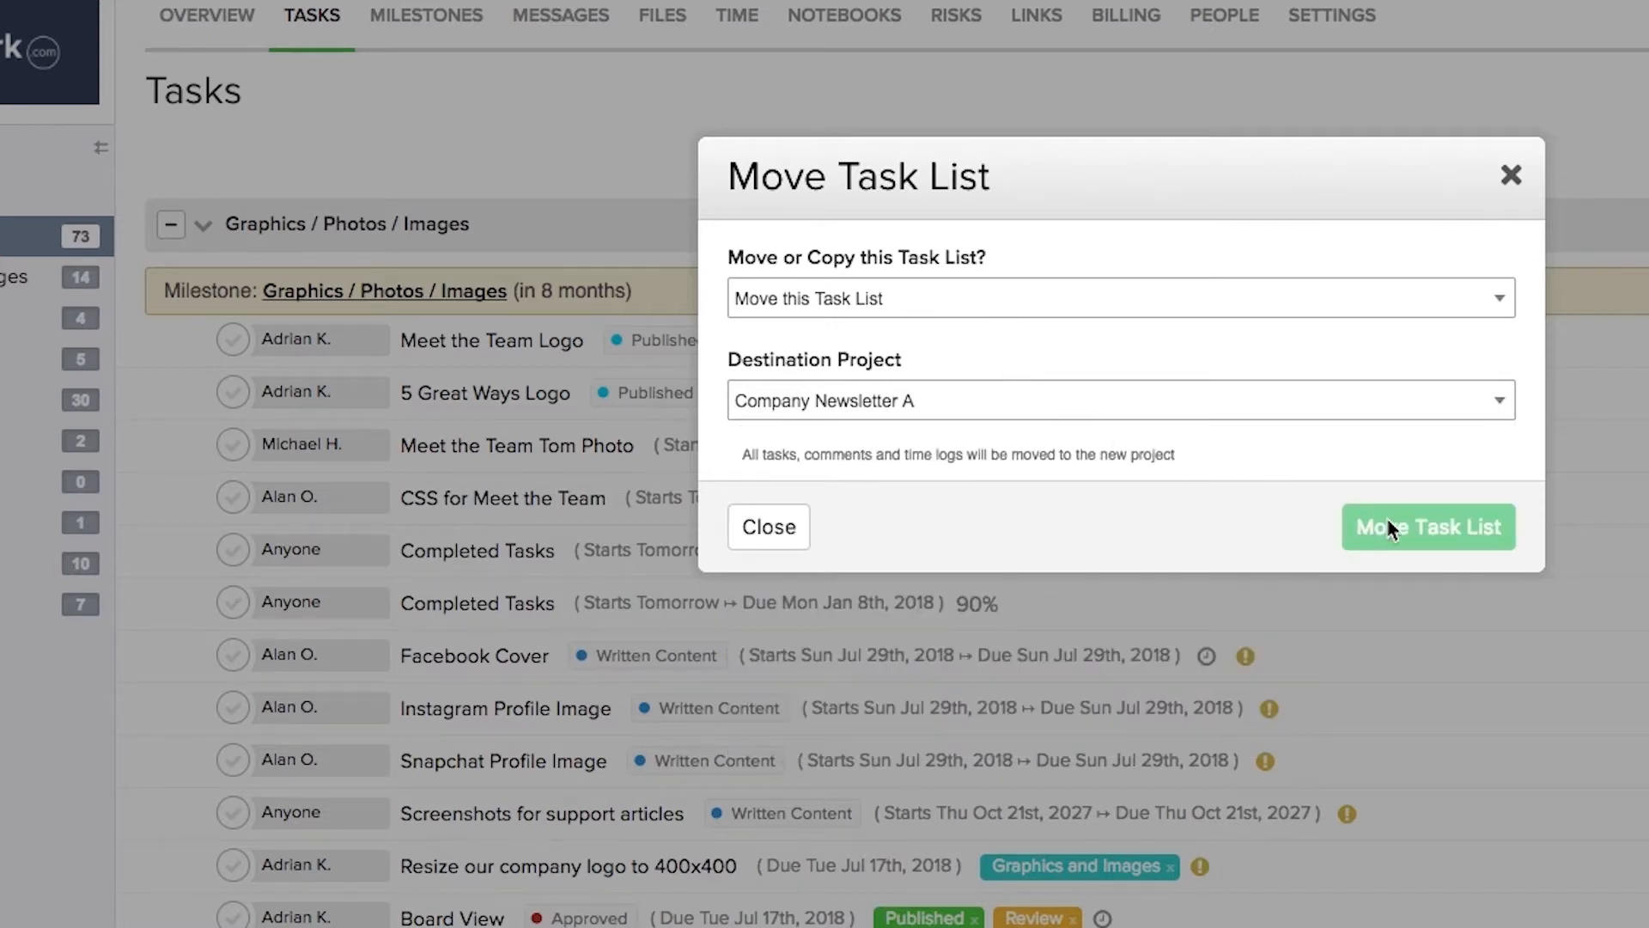
click(777, 525)
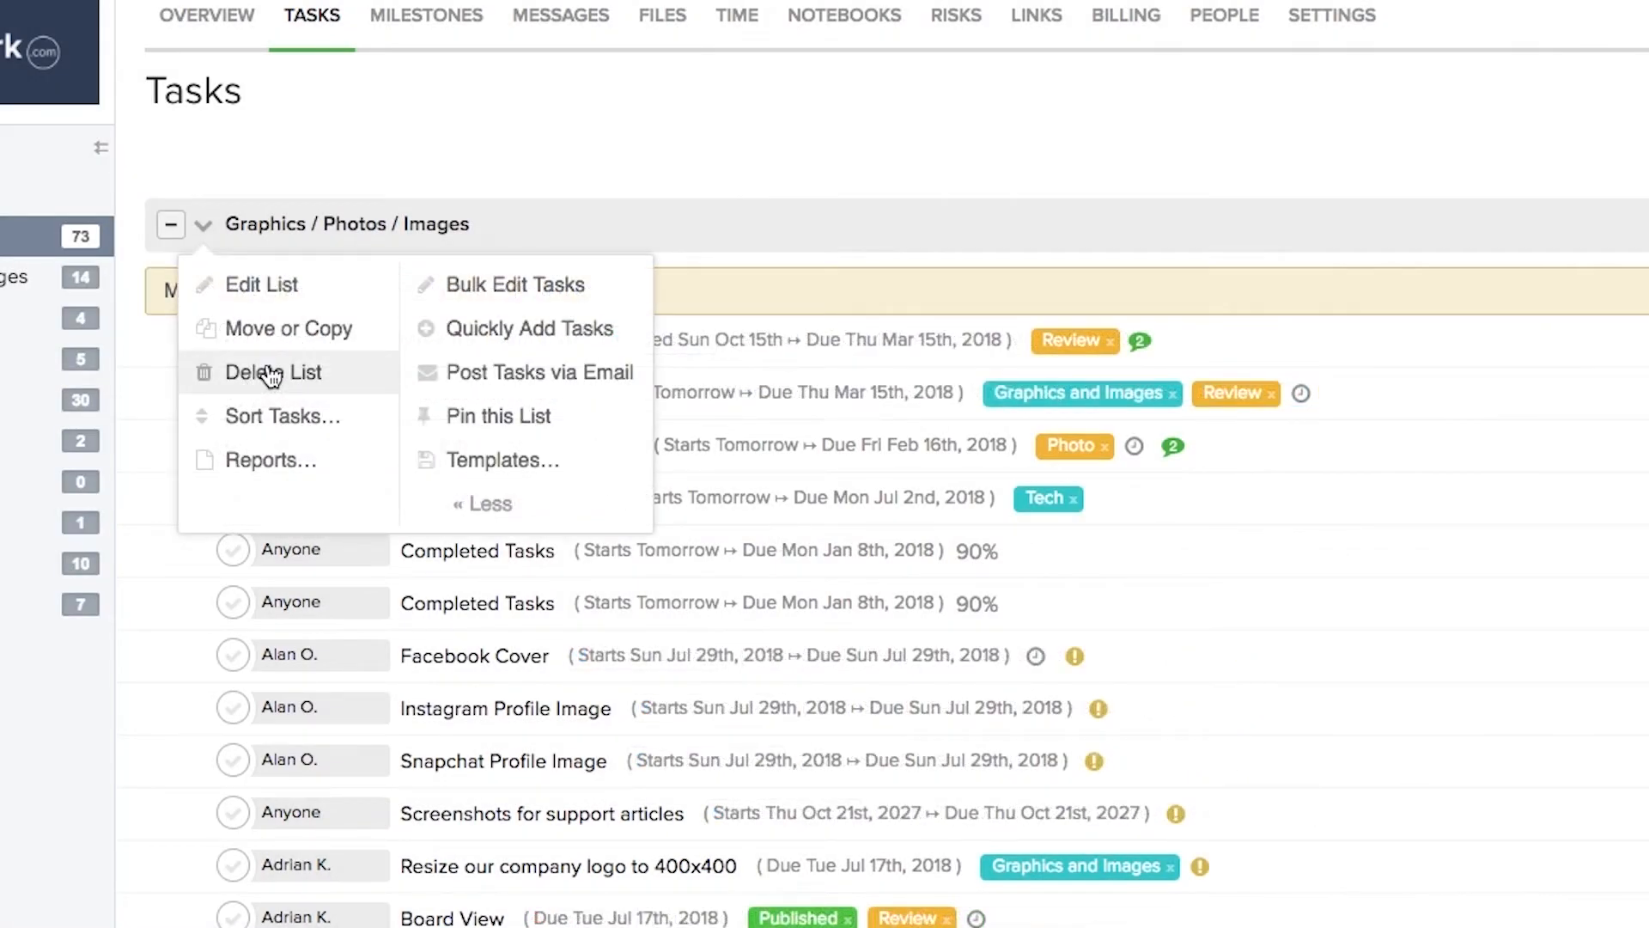
Step: Set up a Task List Report for the Graphics / Photos / Images list, limited to one assignee's incomplete tasks
click(296, 417)
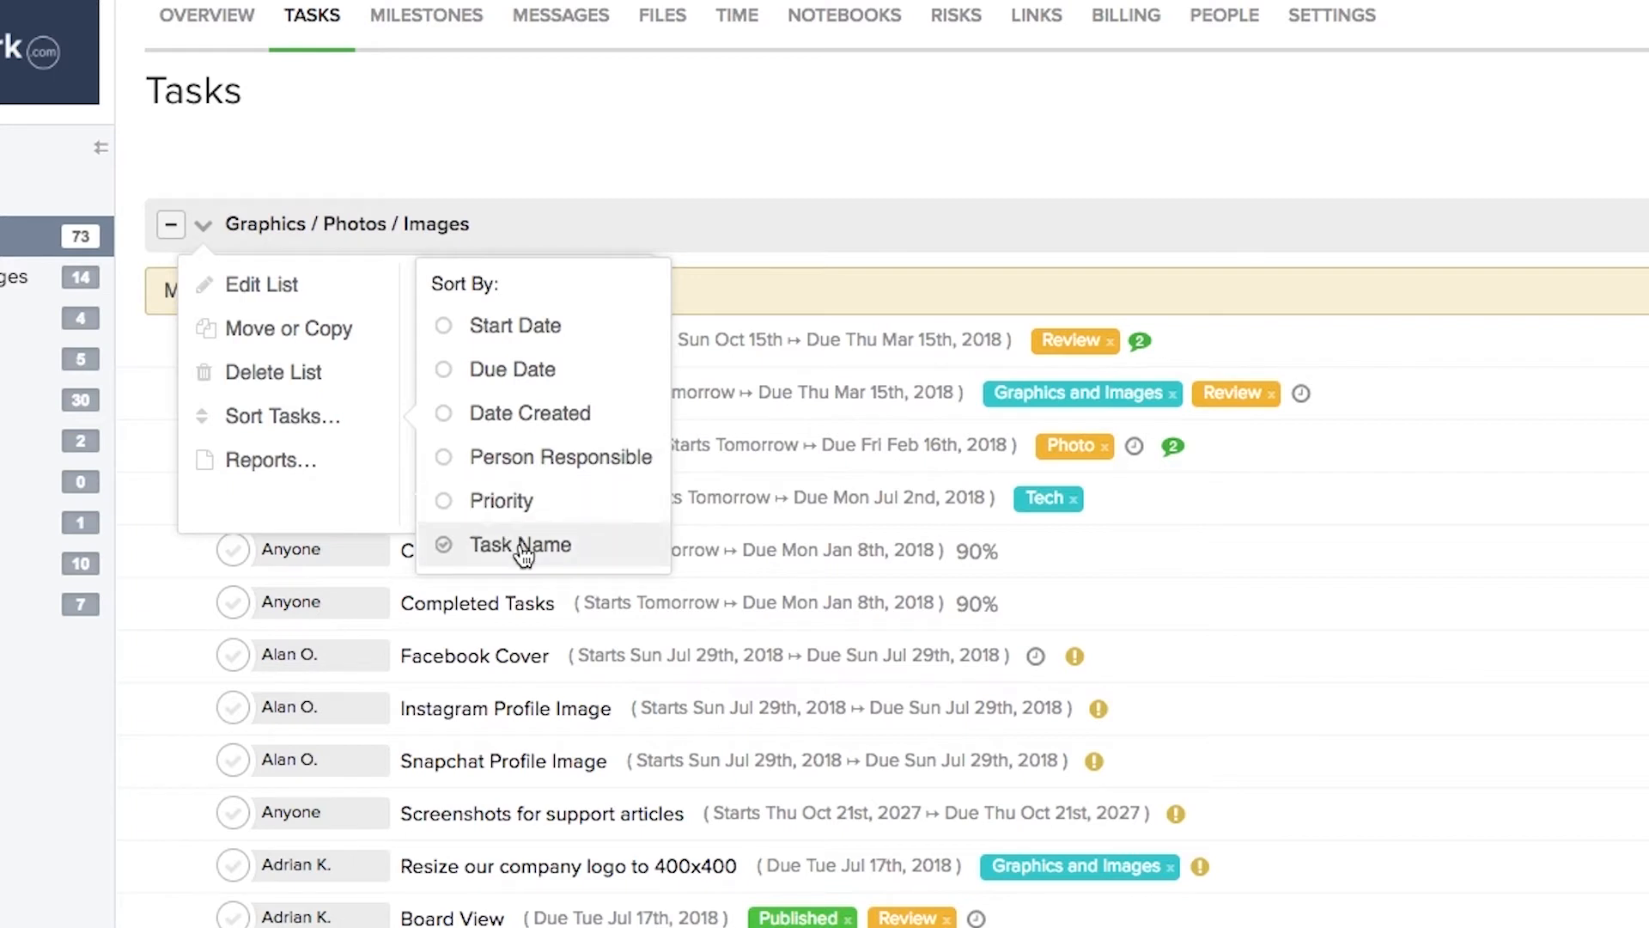
mouse_move(249, 458)
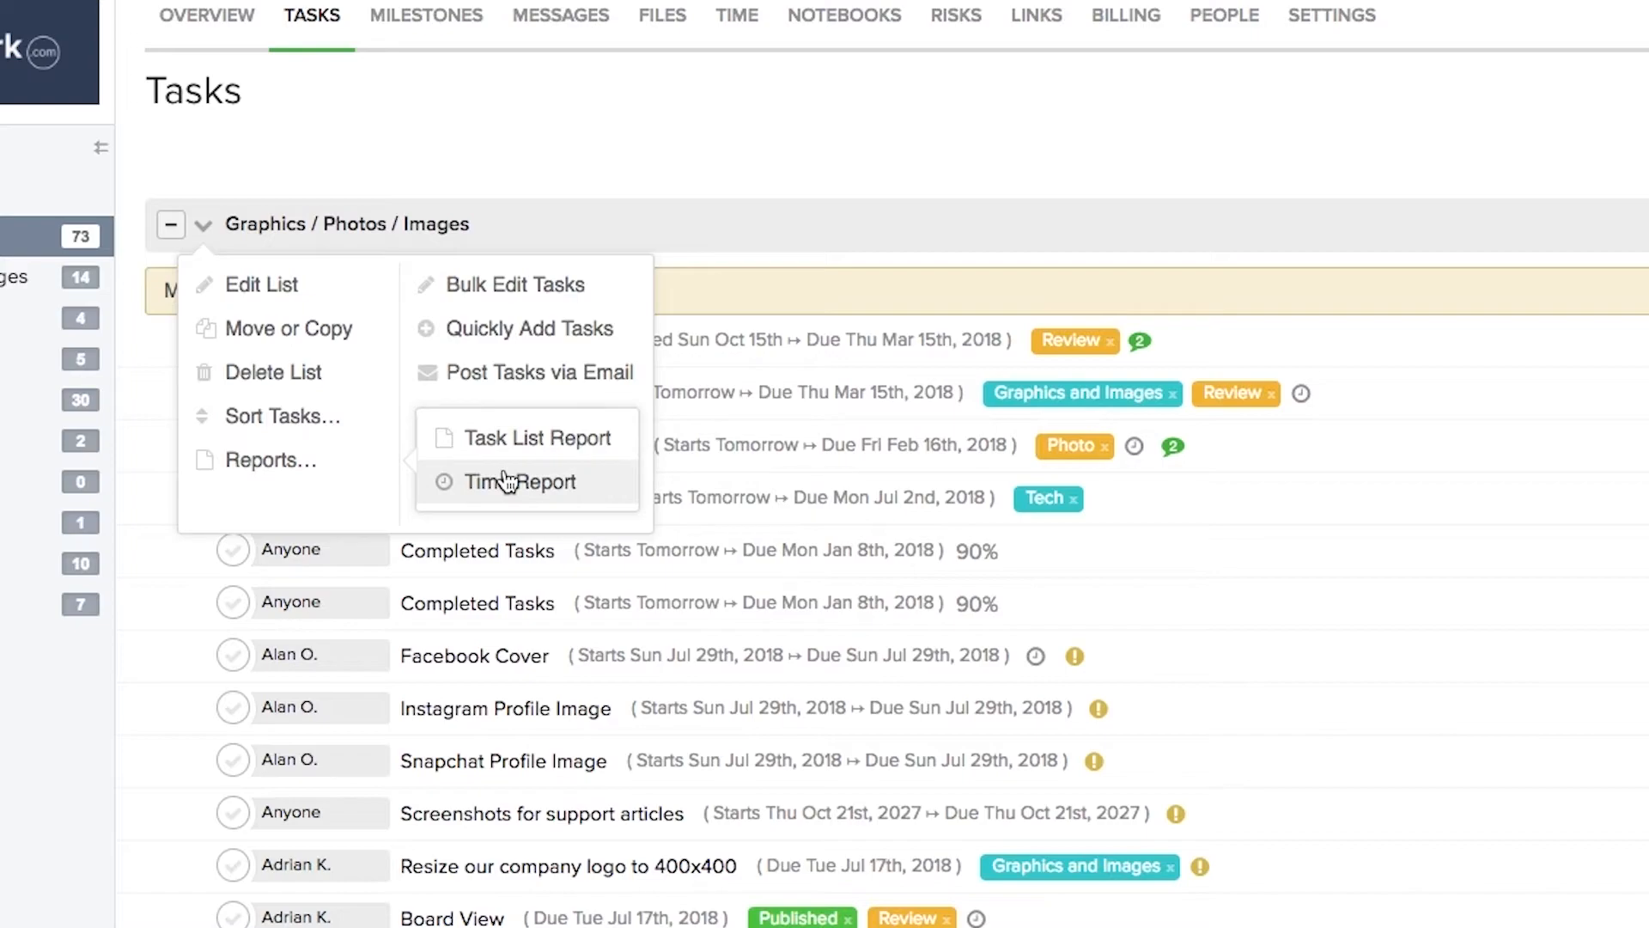
click(524, 440)
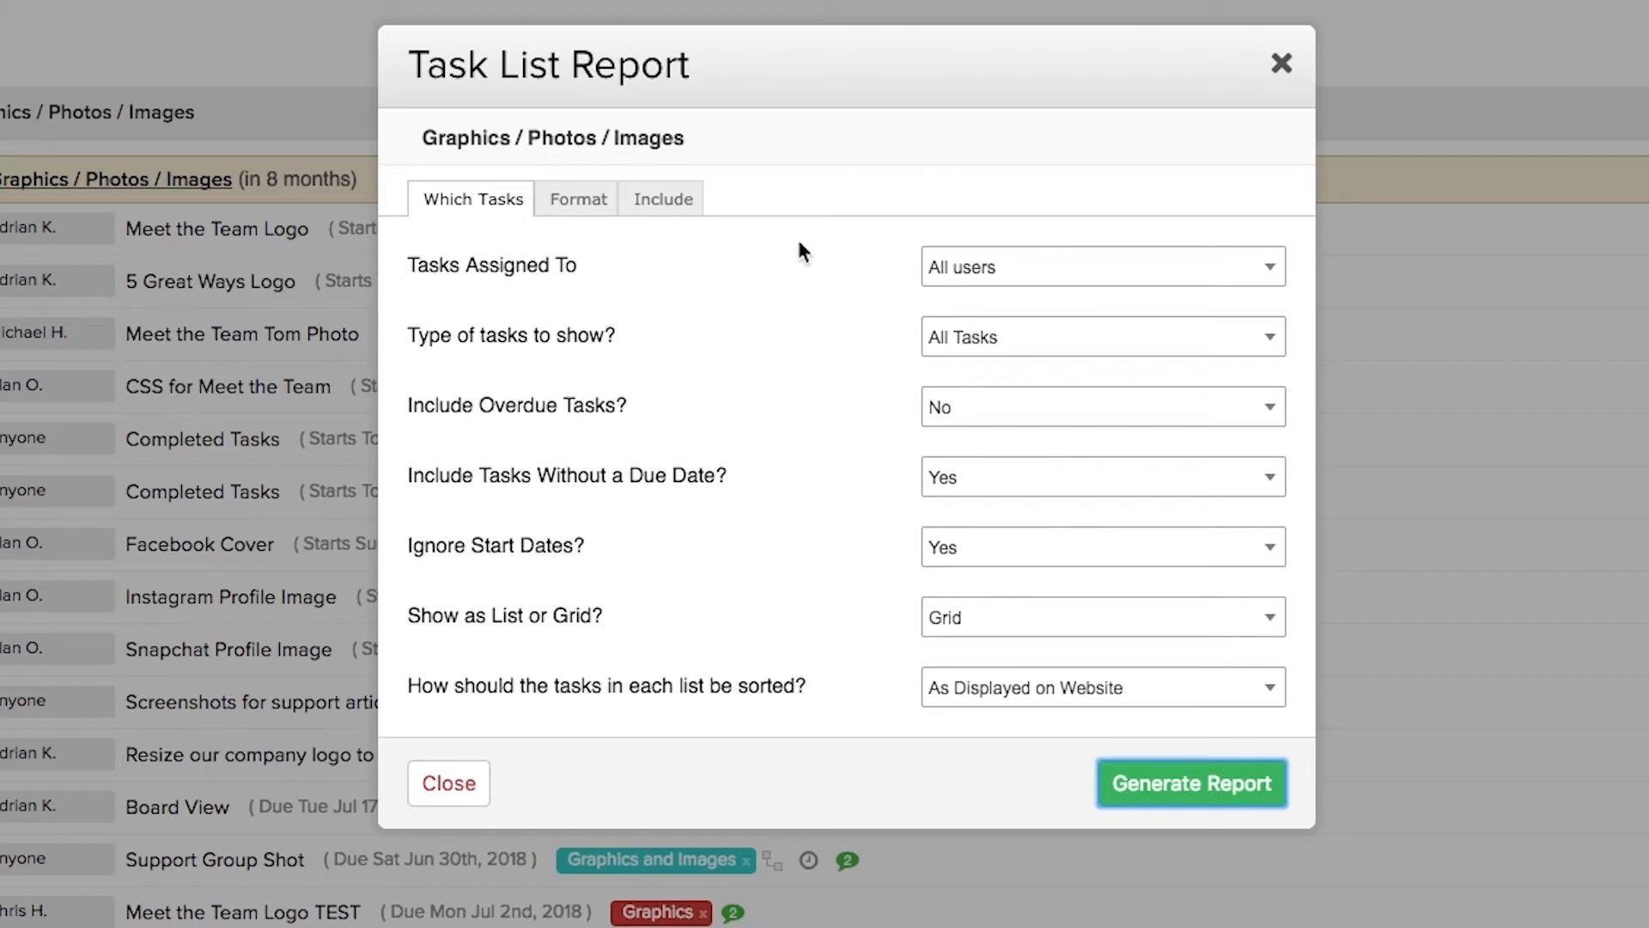
click(1001, 283)
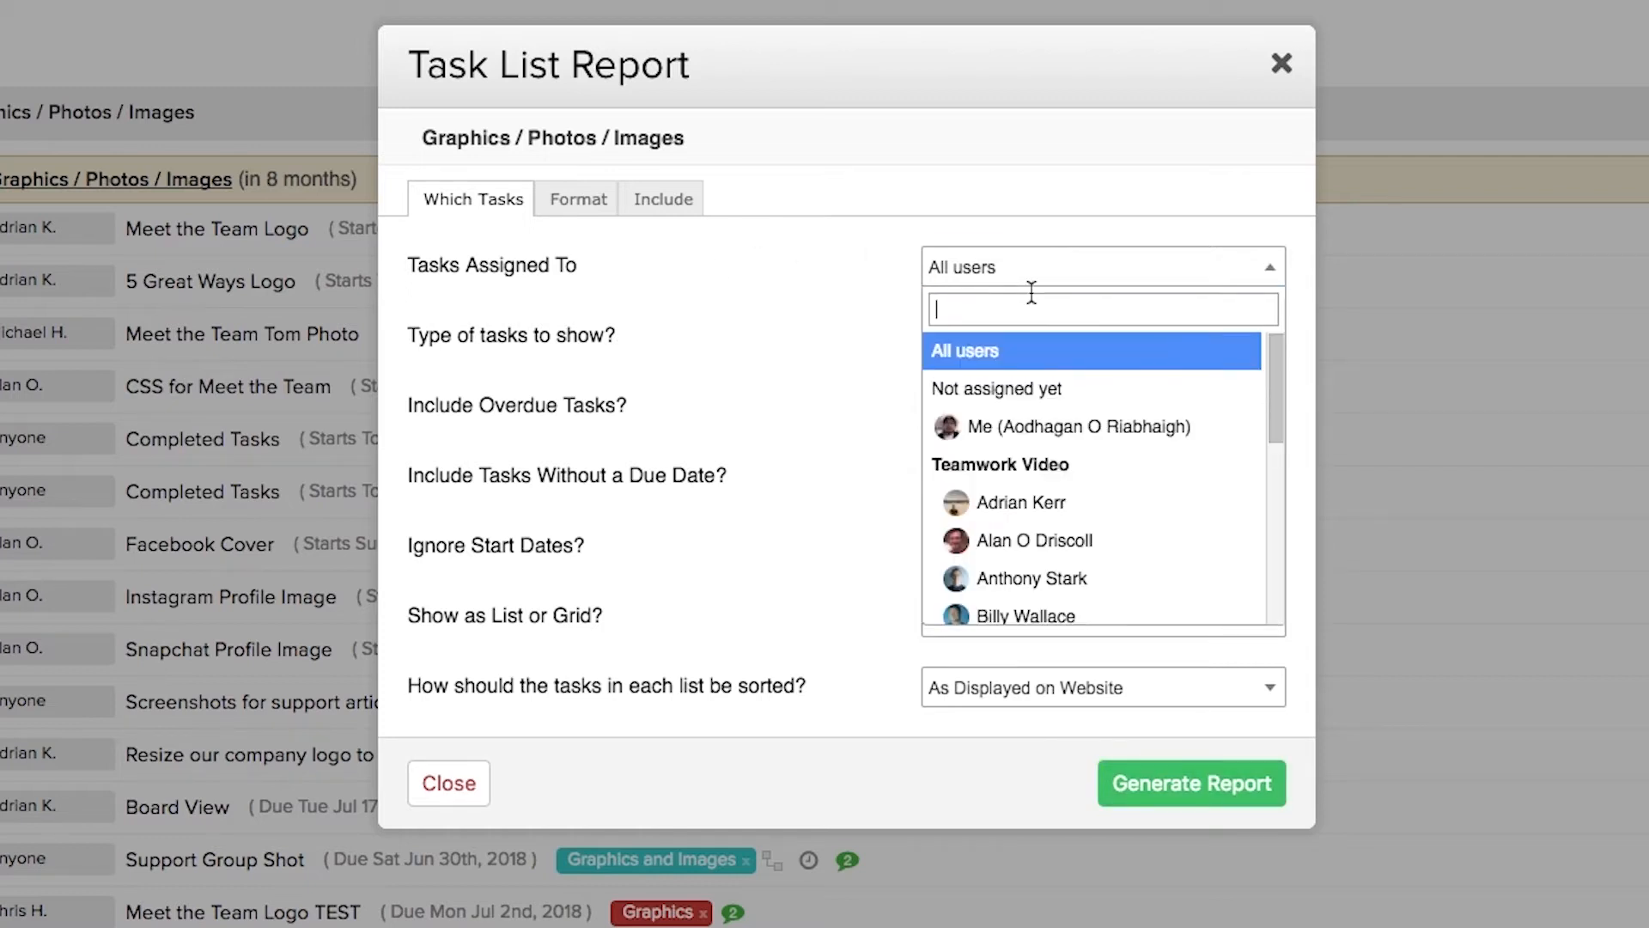
click(1023, 506)
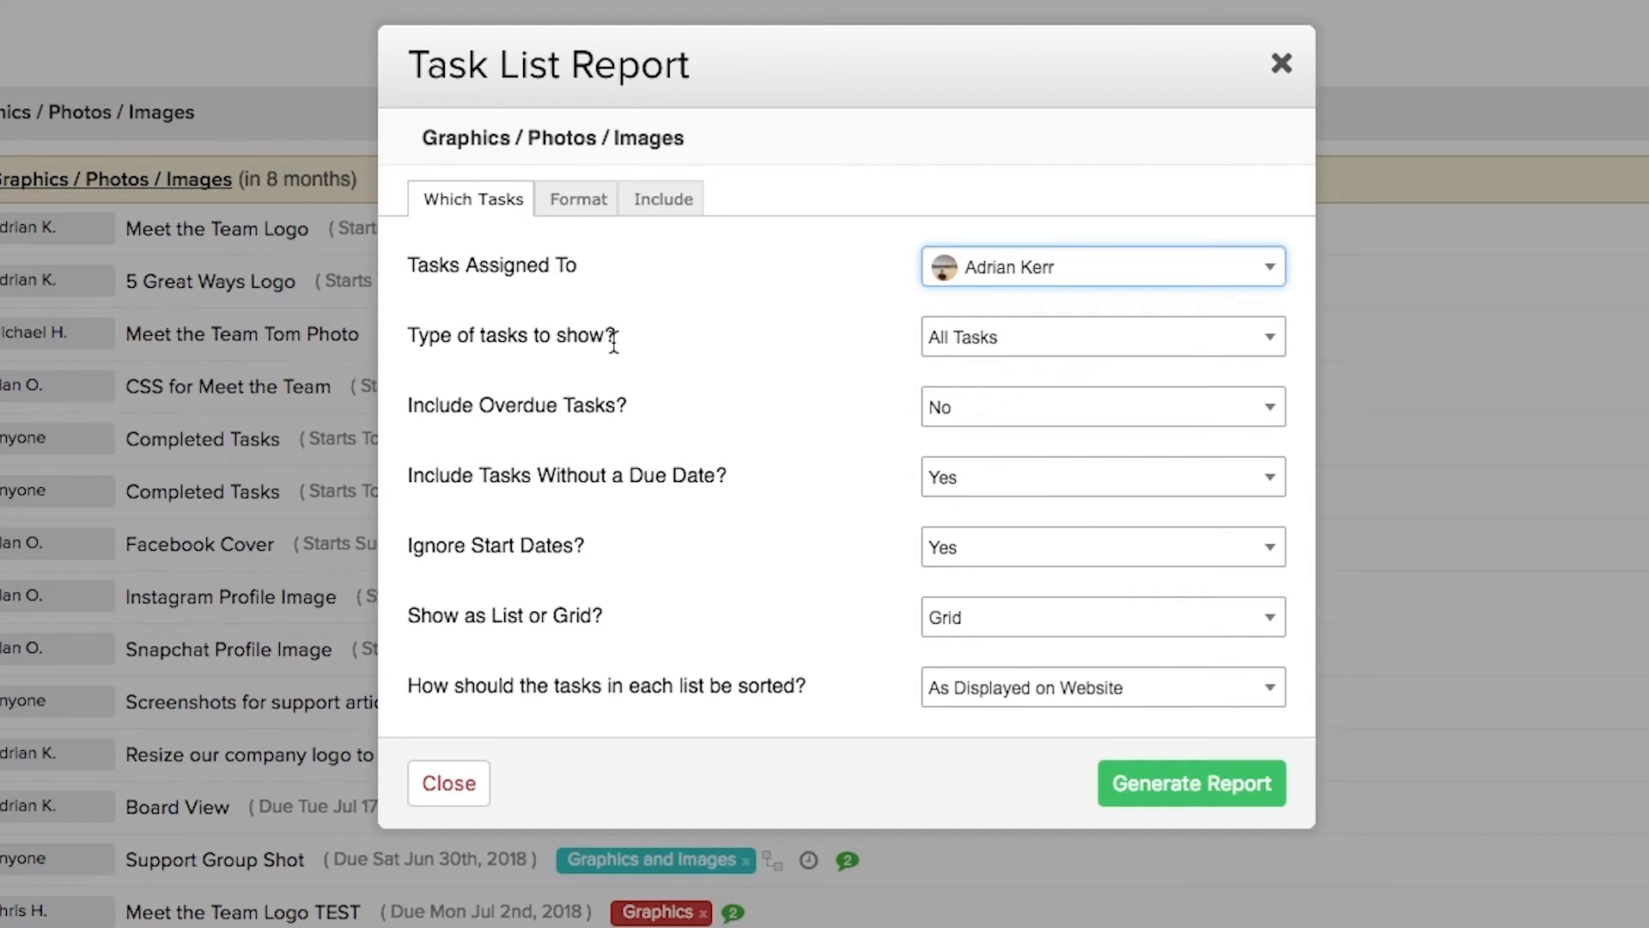
click(970, 342)
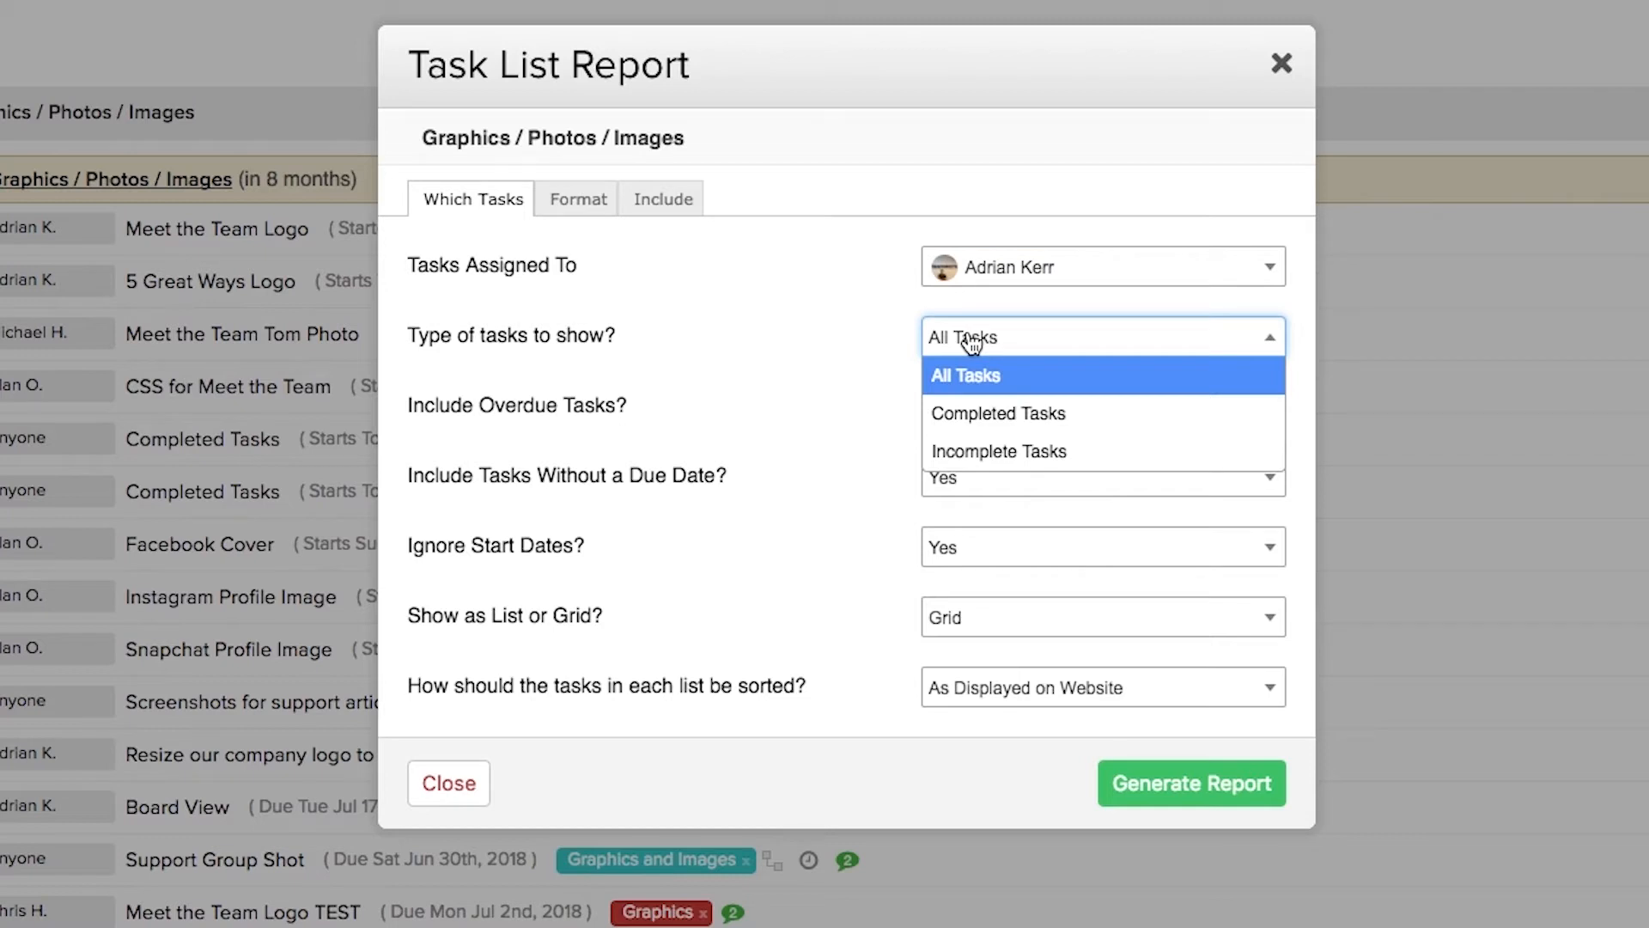
click(1002, 464)
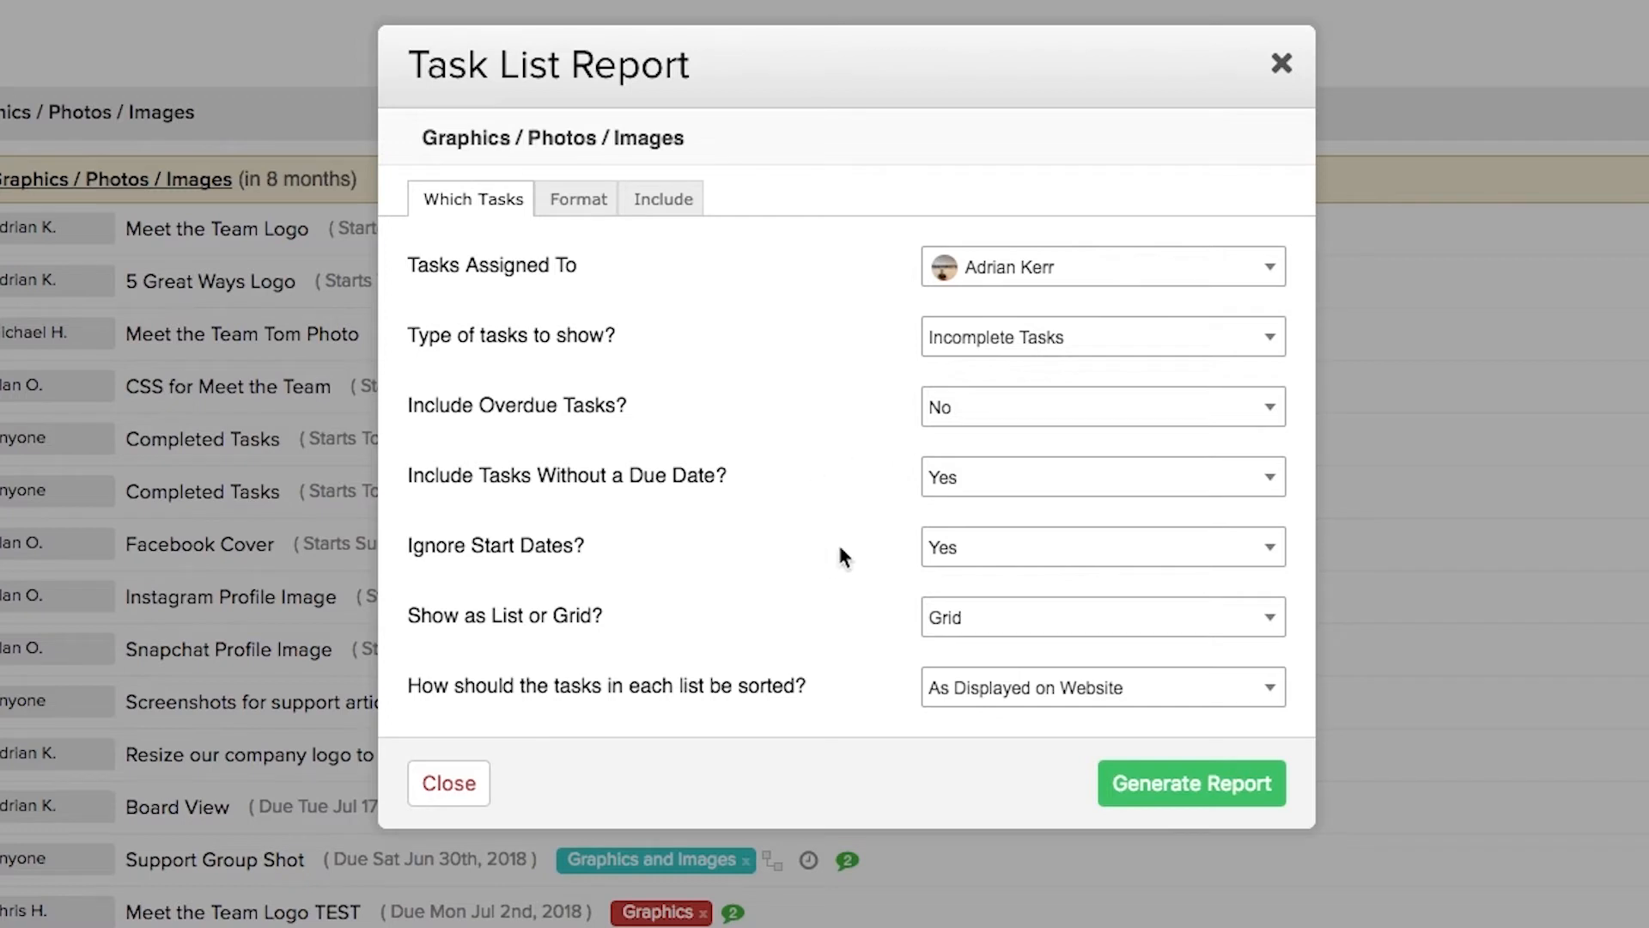
Step: Examine the report's list-or-grid and task sorting choices, keeping Grid and As Displayed on Website
click(947, 620)
click(949, 656)
click(999, 684)
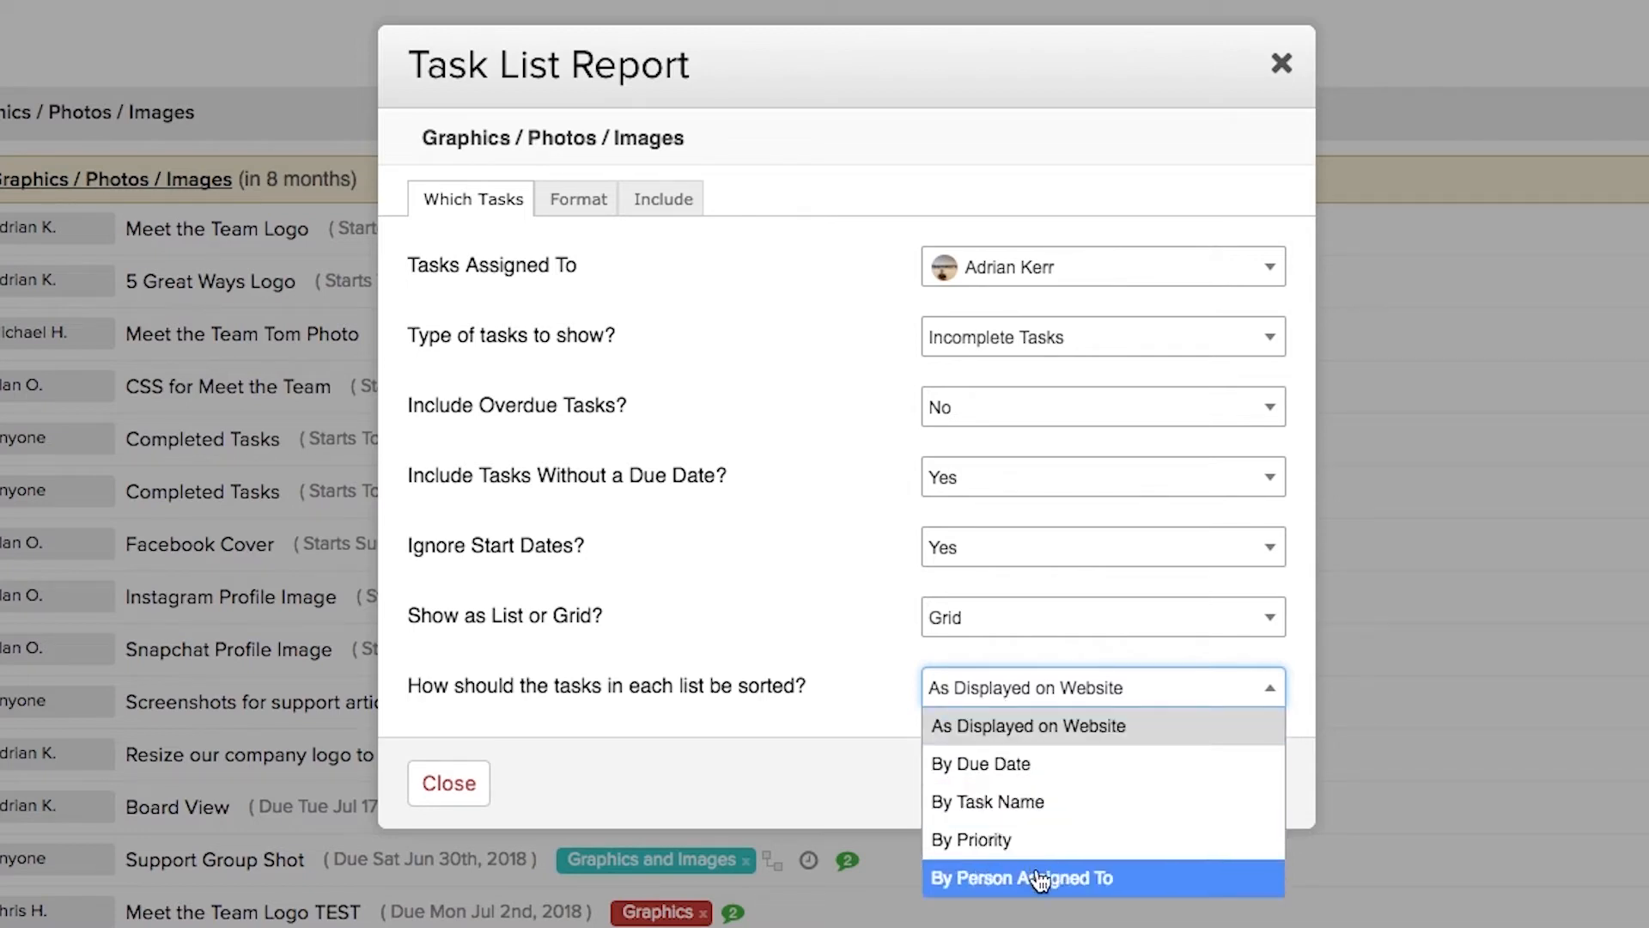
click(803, 655)
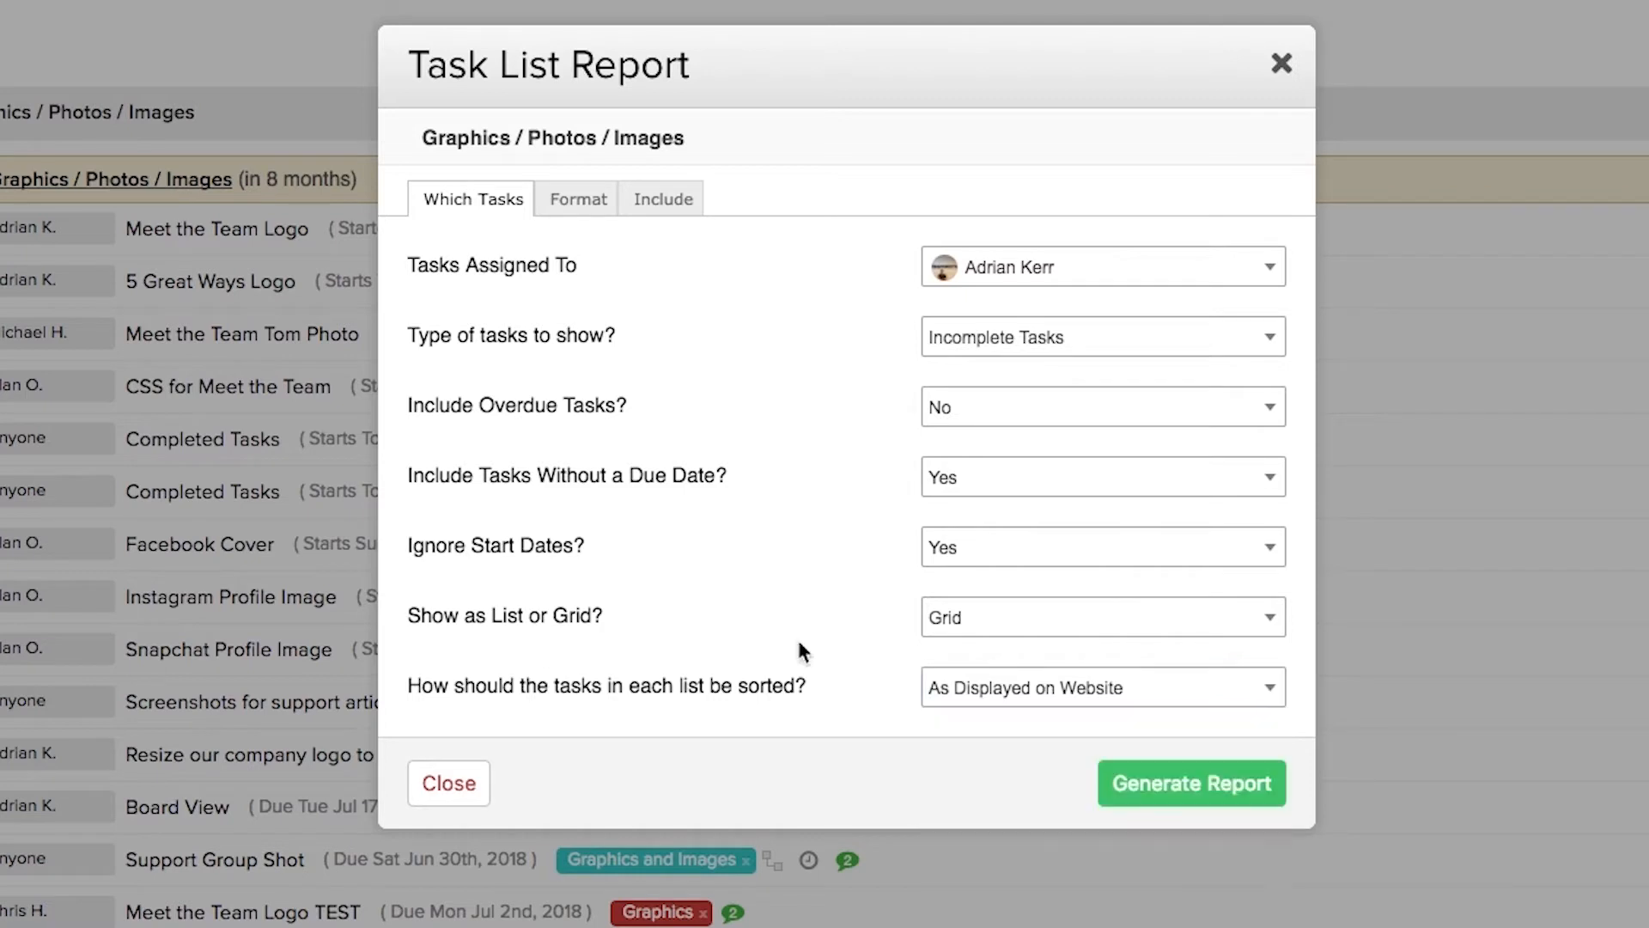
Step: Review the report's format and included-item options, keep PDF format, and generate the report
click(576, 203)
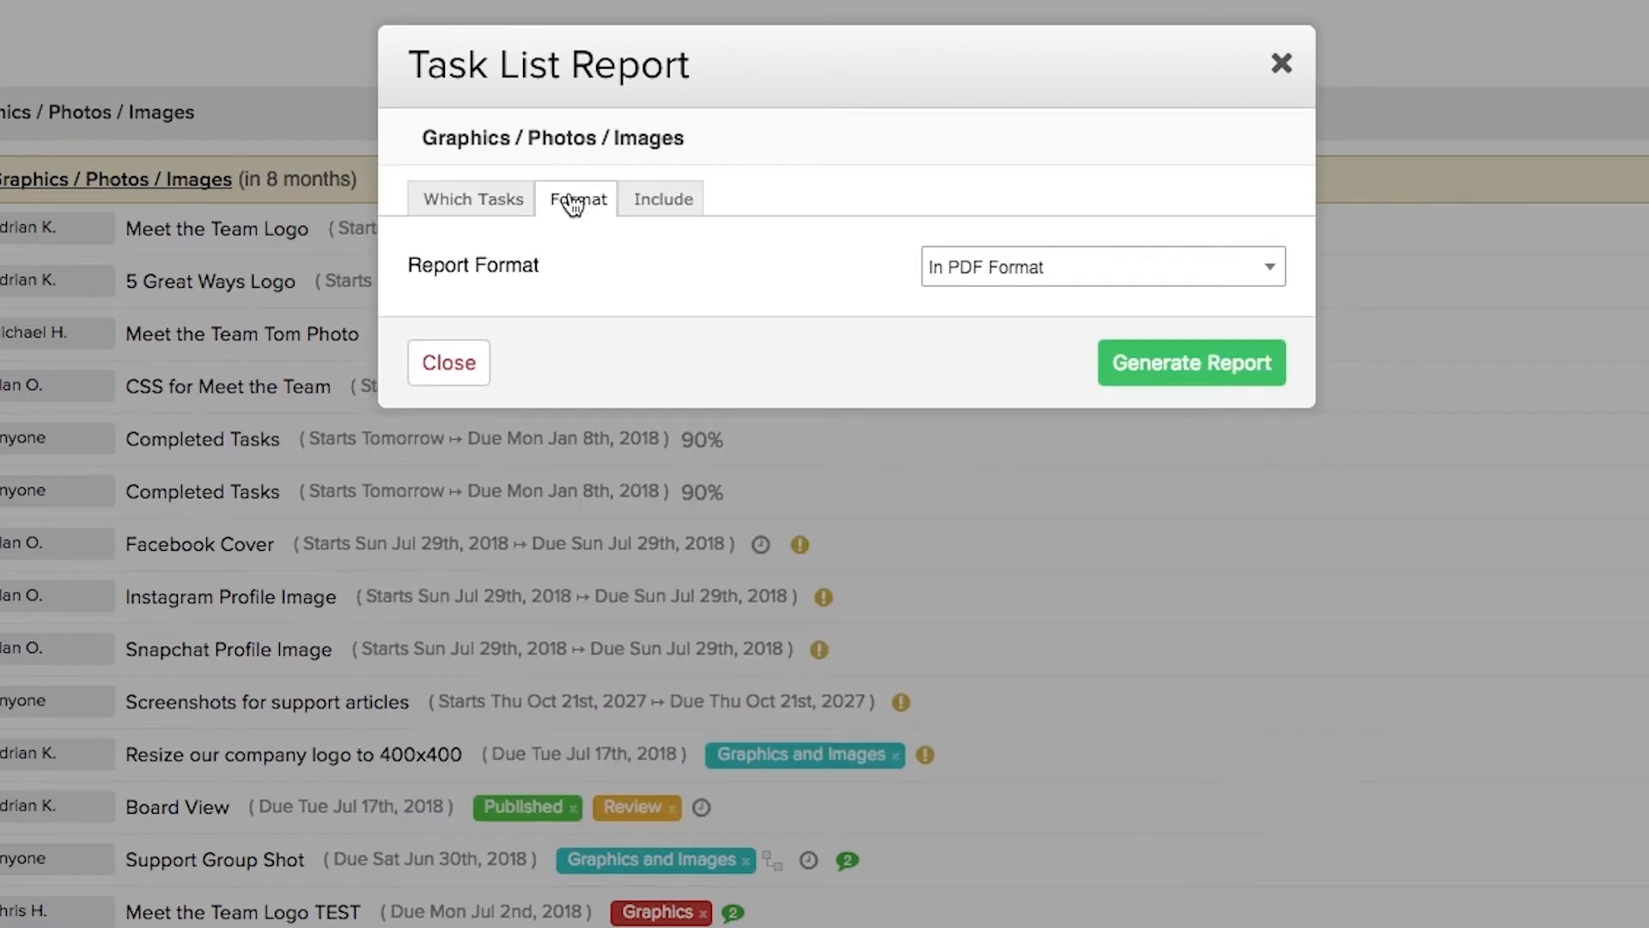
click(983, 268)
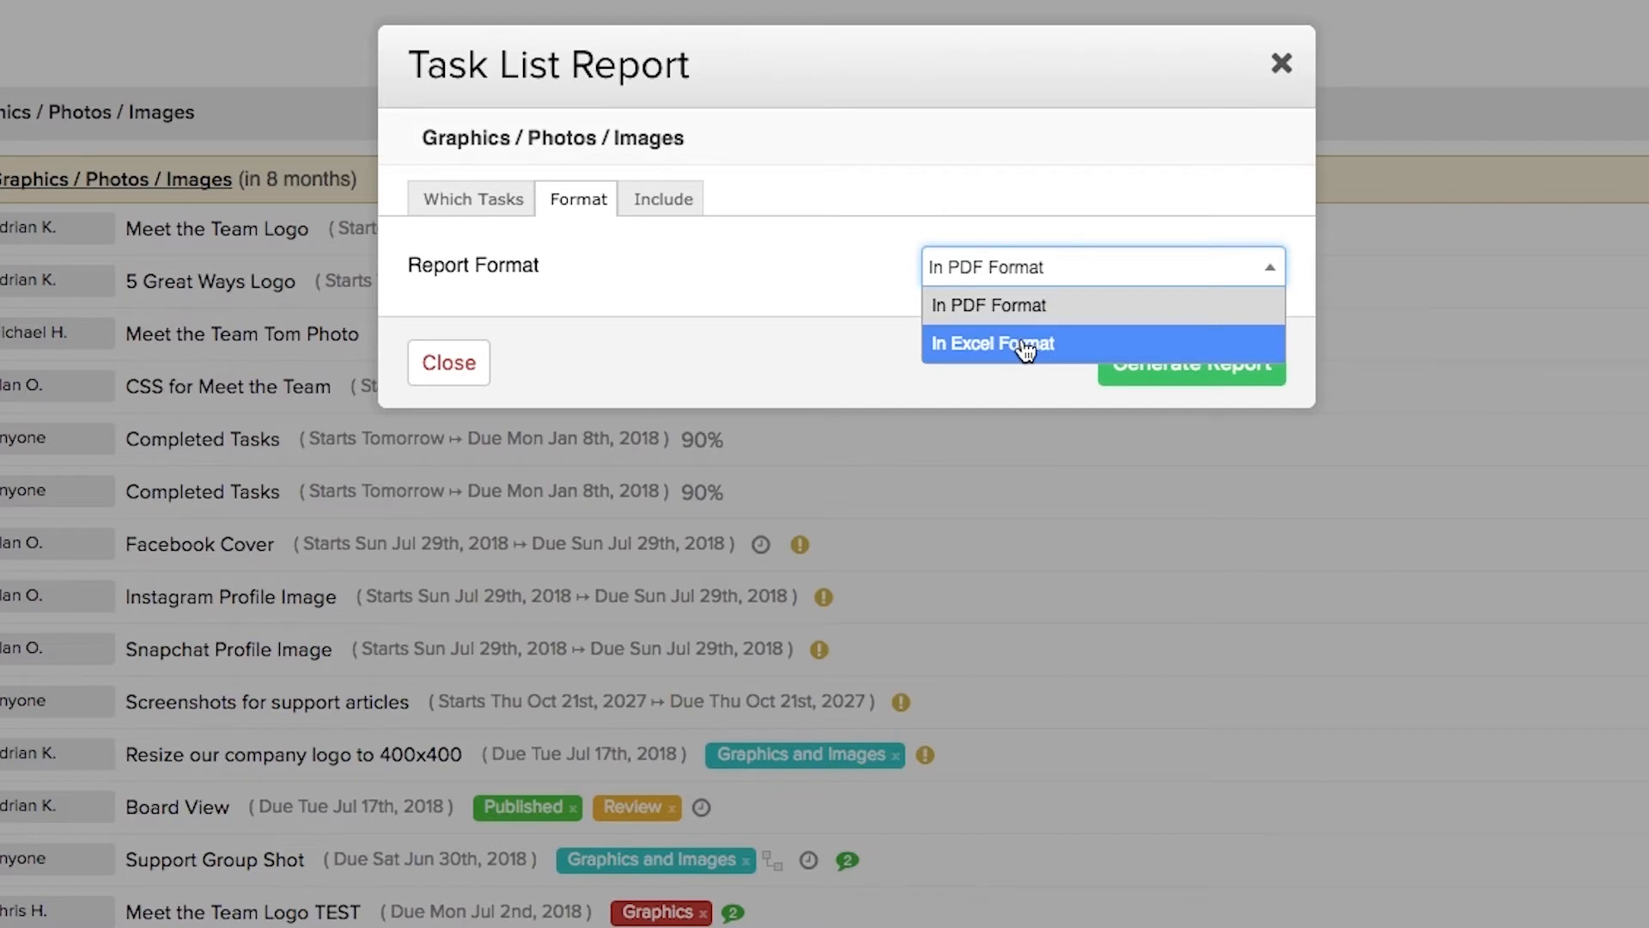
click(660, 200)
click(657, 202)
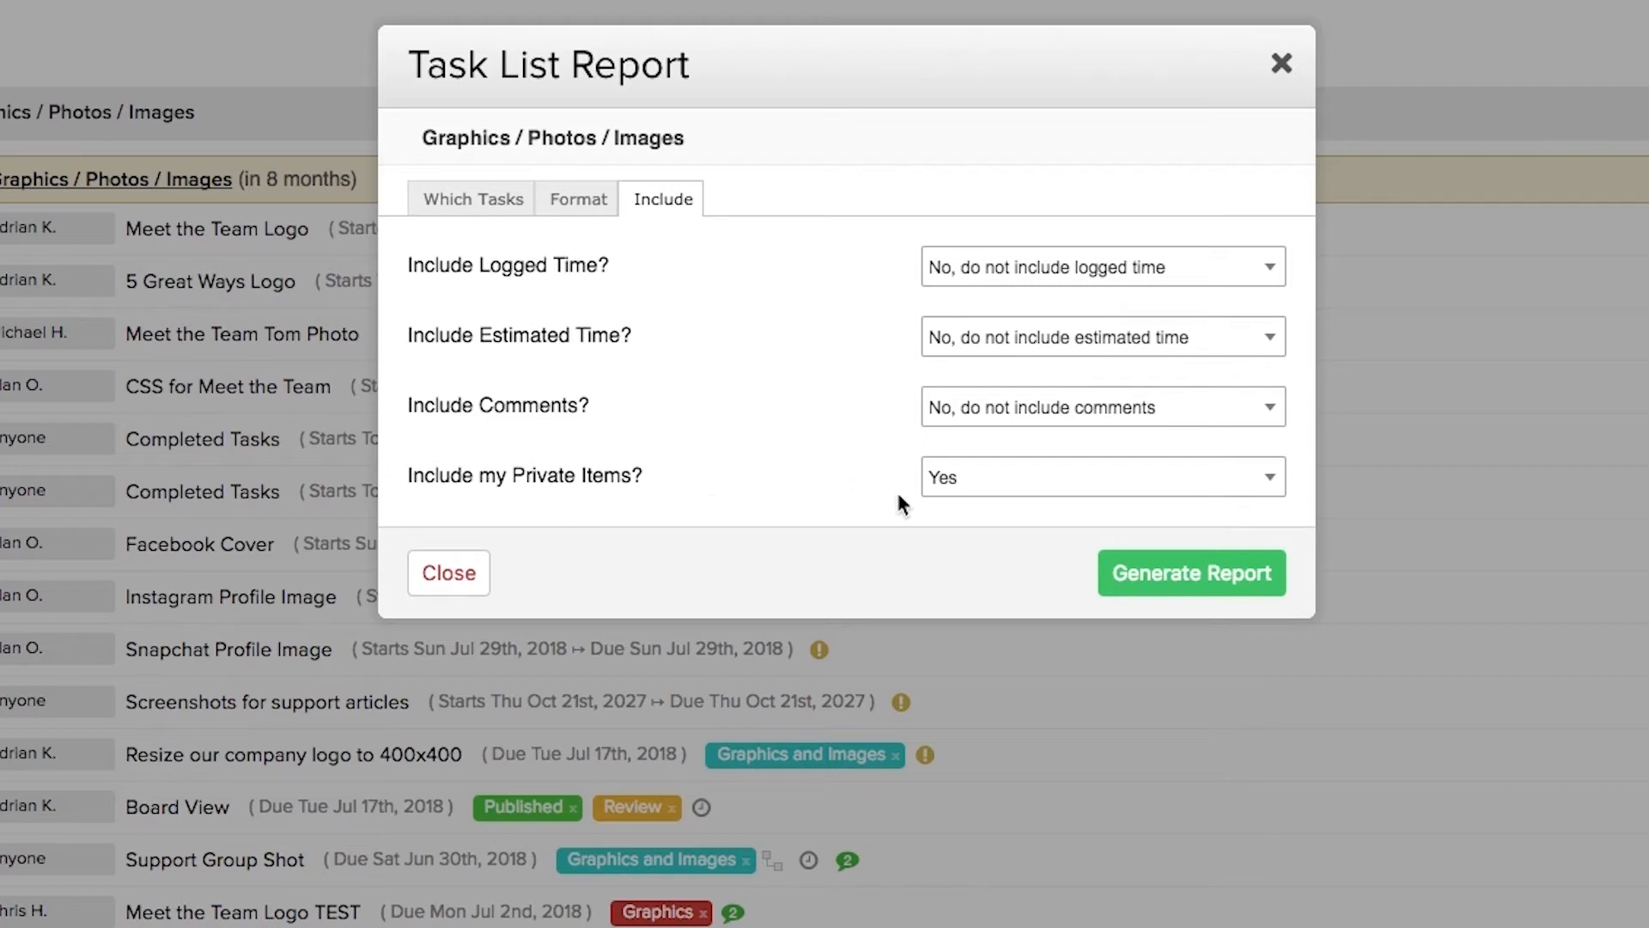
click(1127, 568)
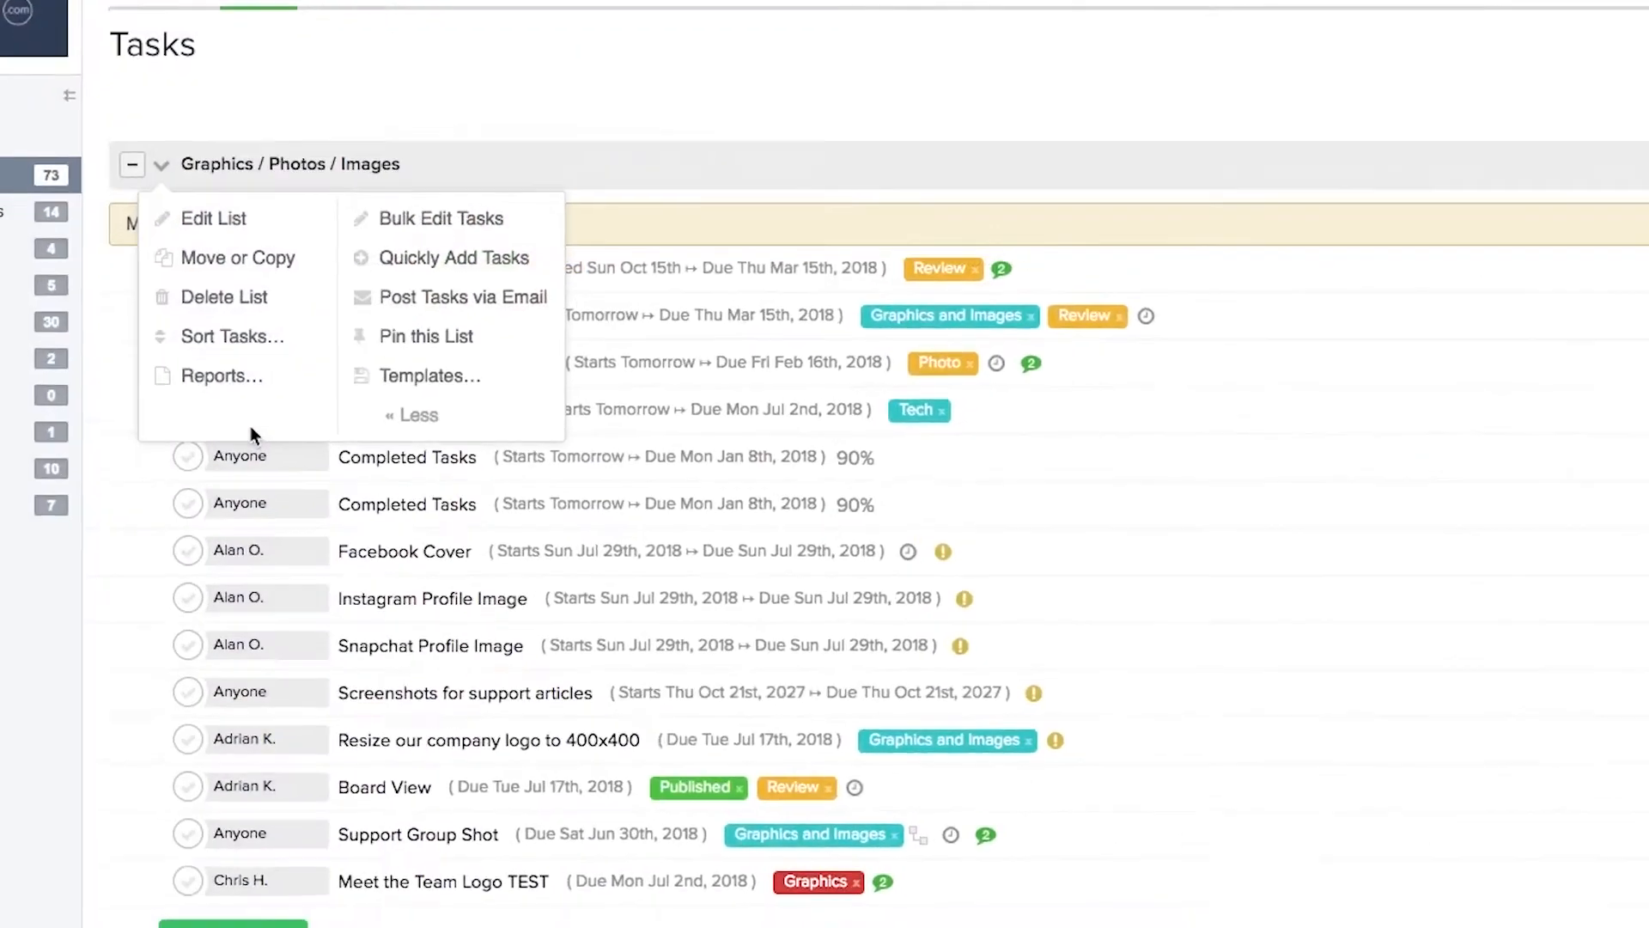
Step: Start a bulk edit of the Graphics / Photos / Images list's tasks, enabling changes to Due Date, Progress and Priority
click(415, 201)
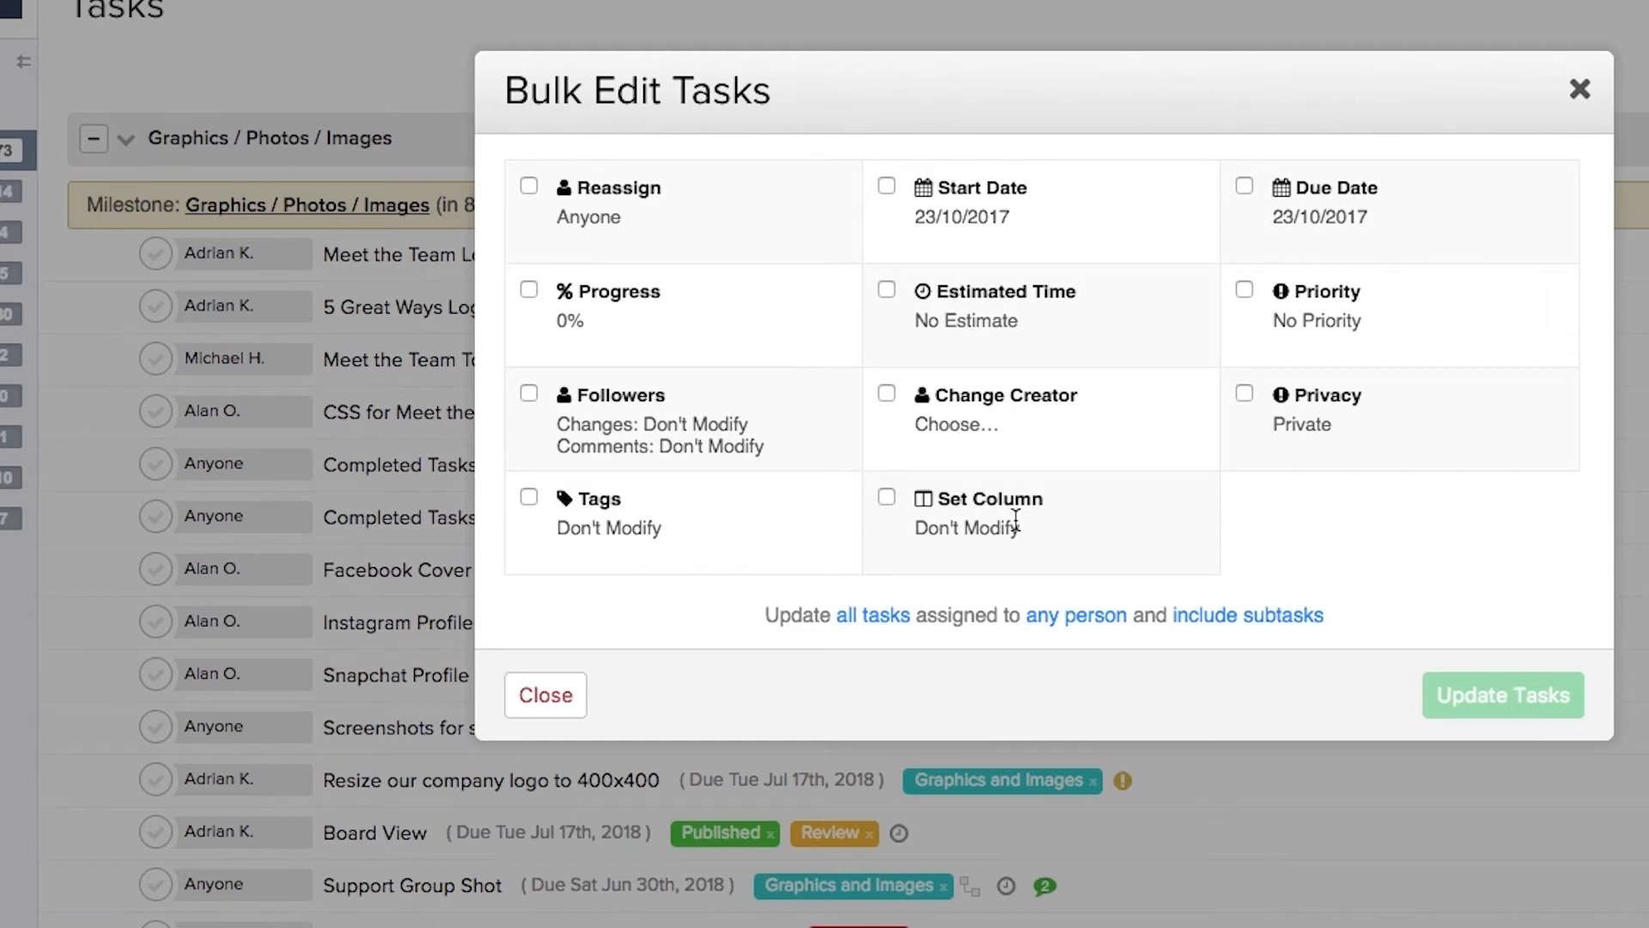
click(1244, 186)
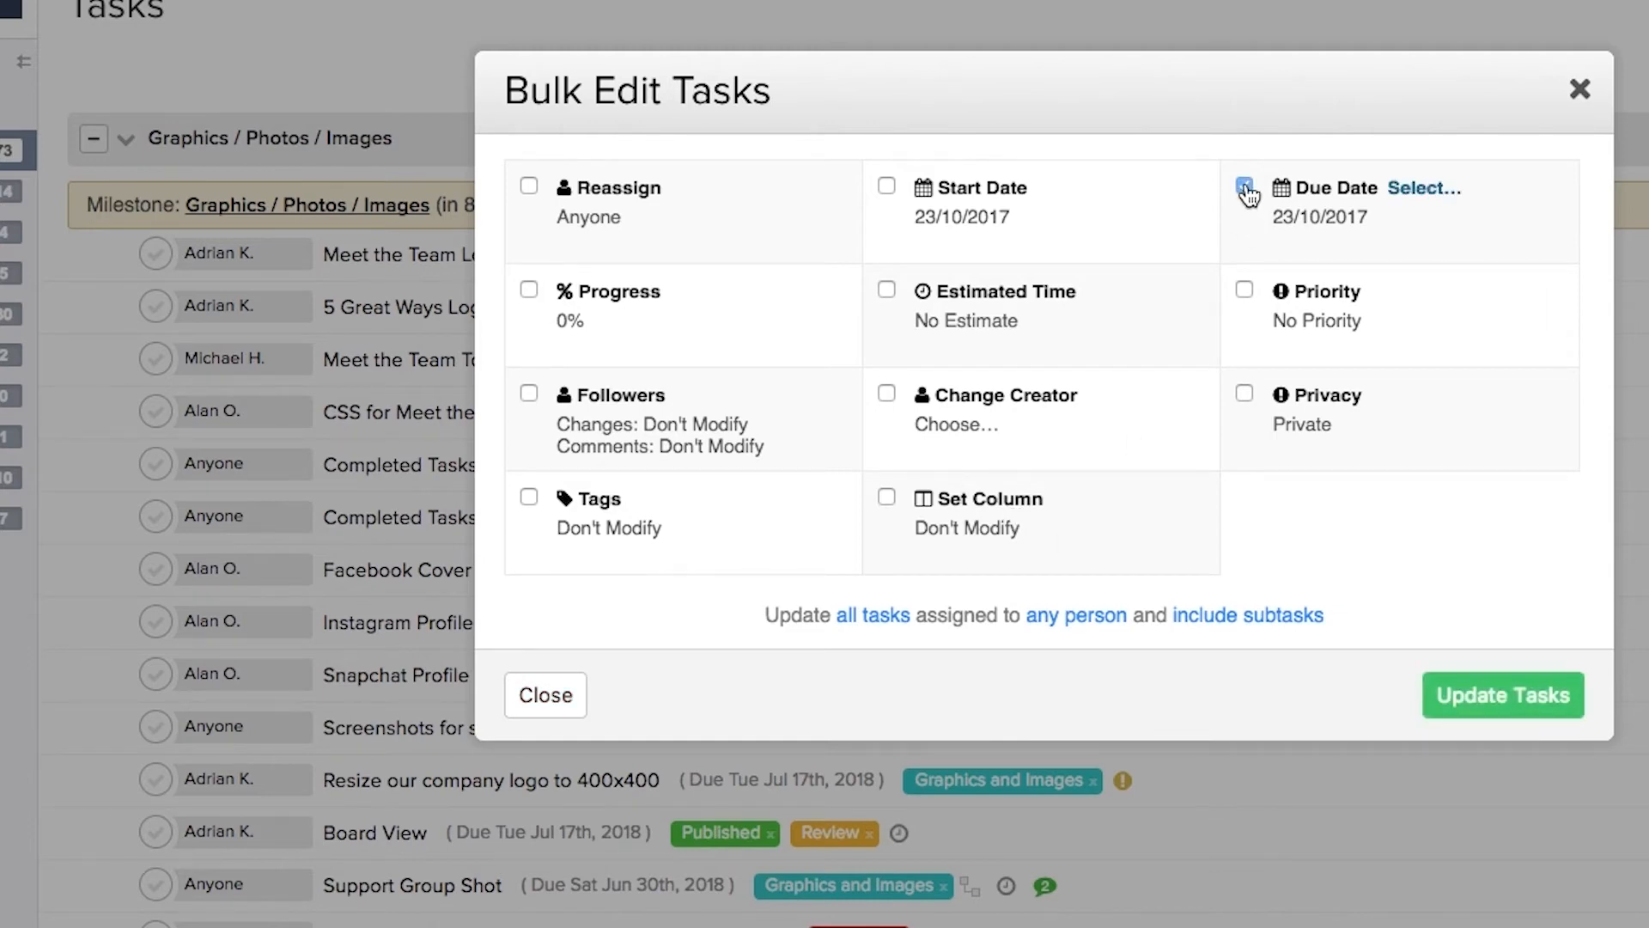
click(530, 290)
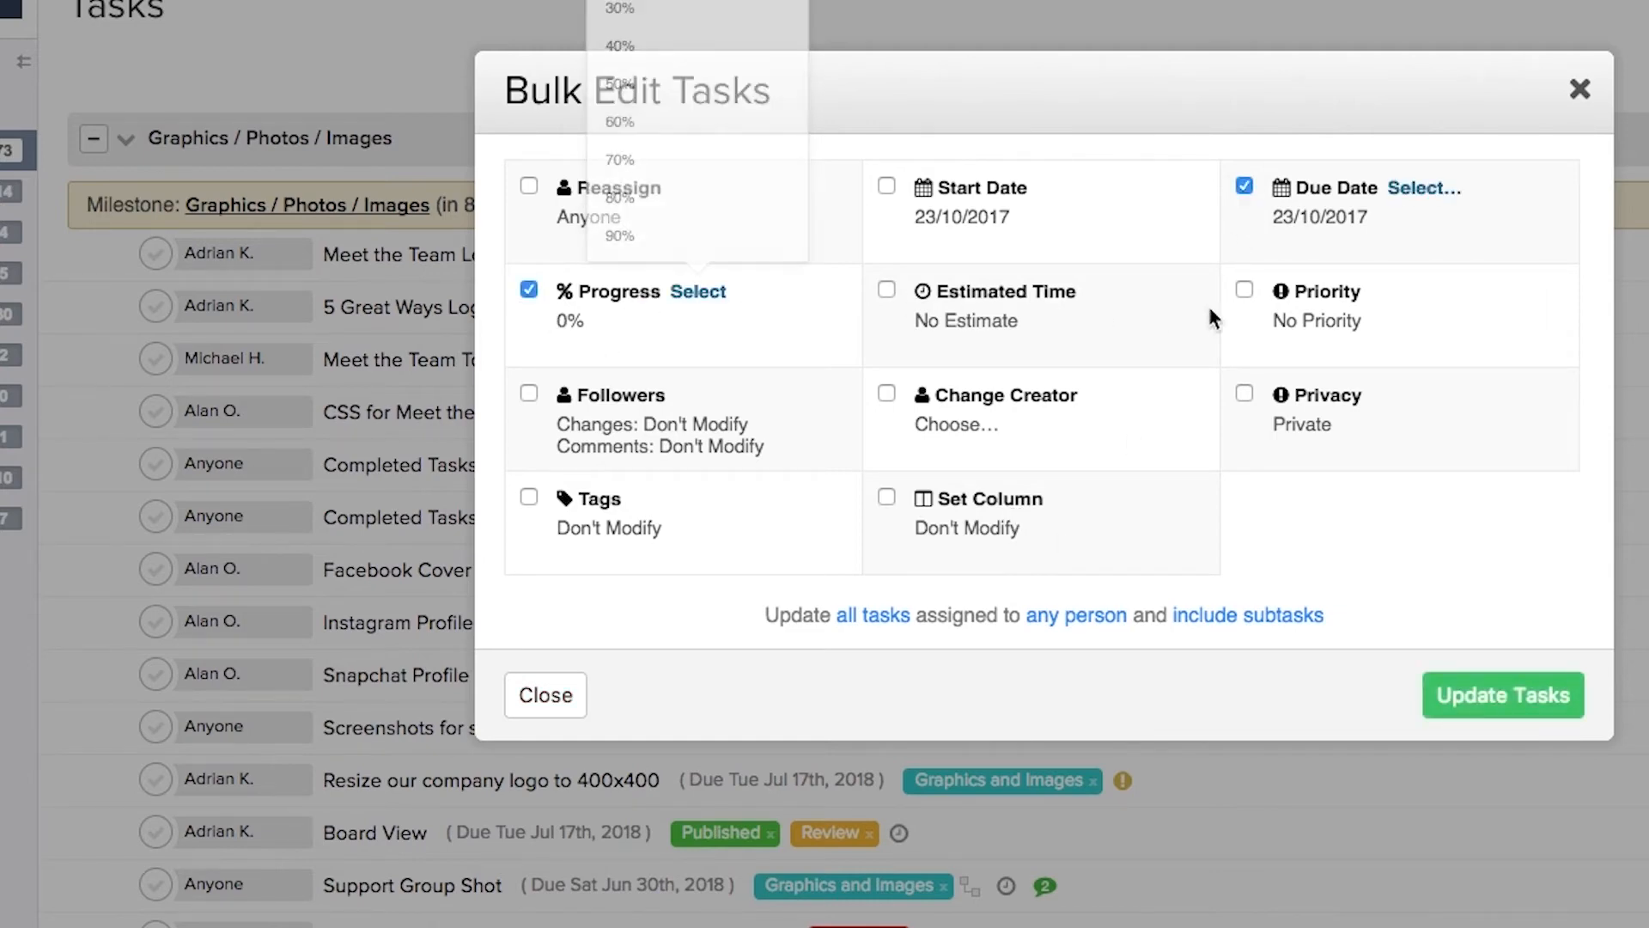
click(1245, 290)
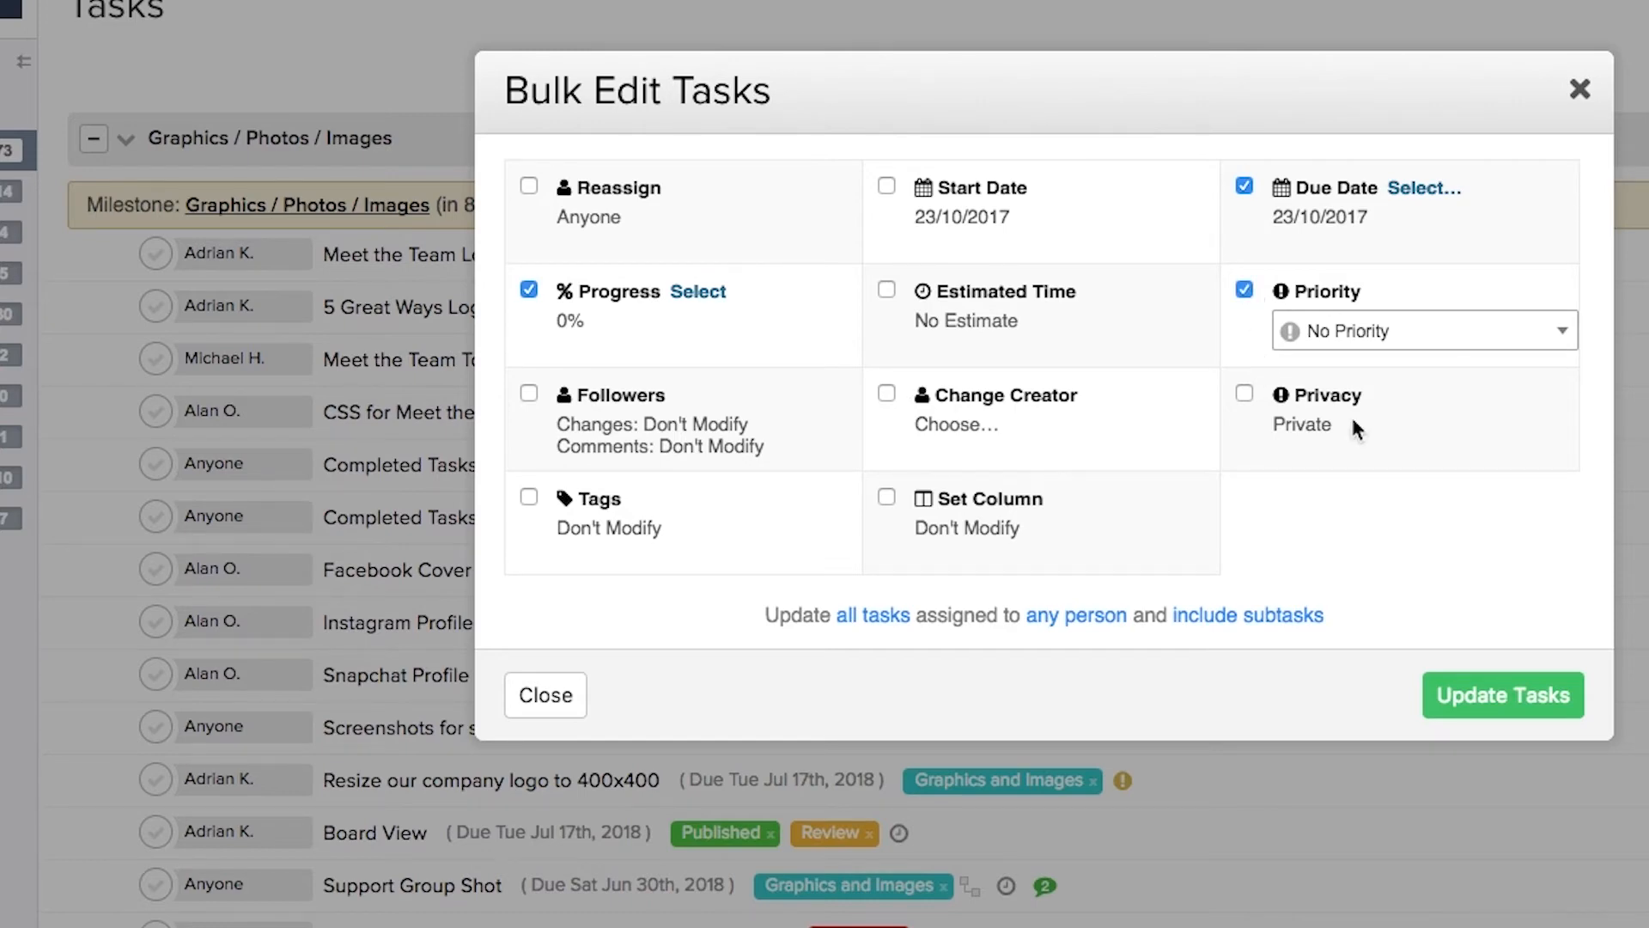
Step: Set the bulk edit's due date to a week from today, Monday, 30 October
click(1426, 189)
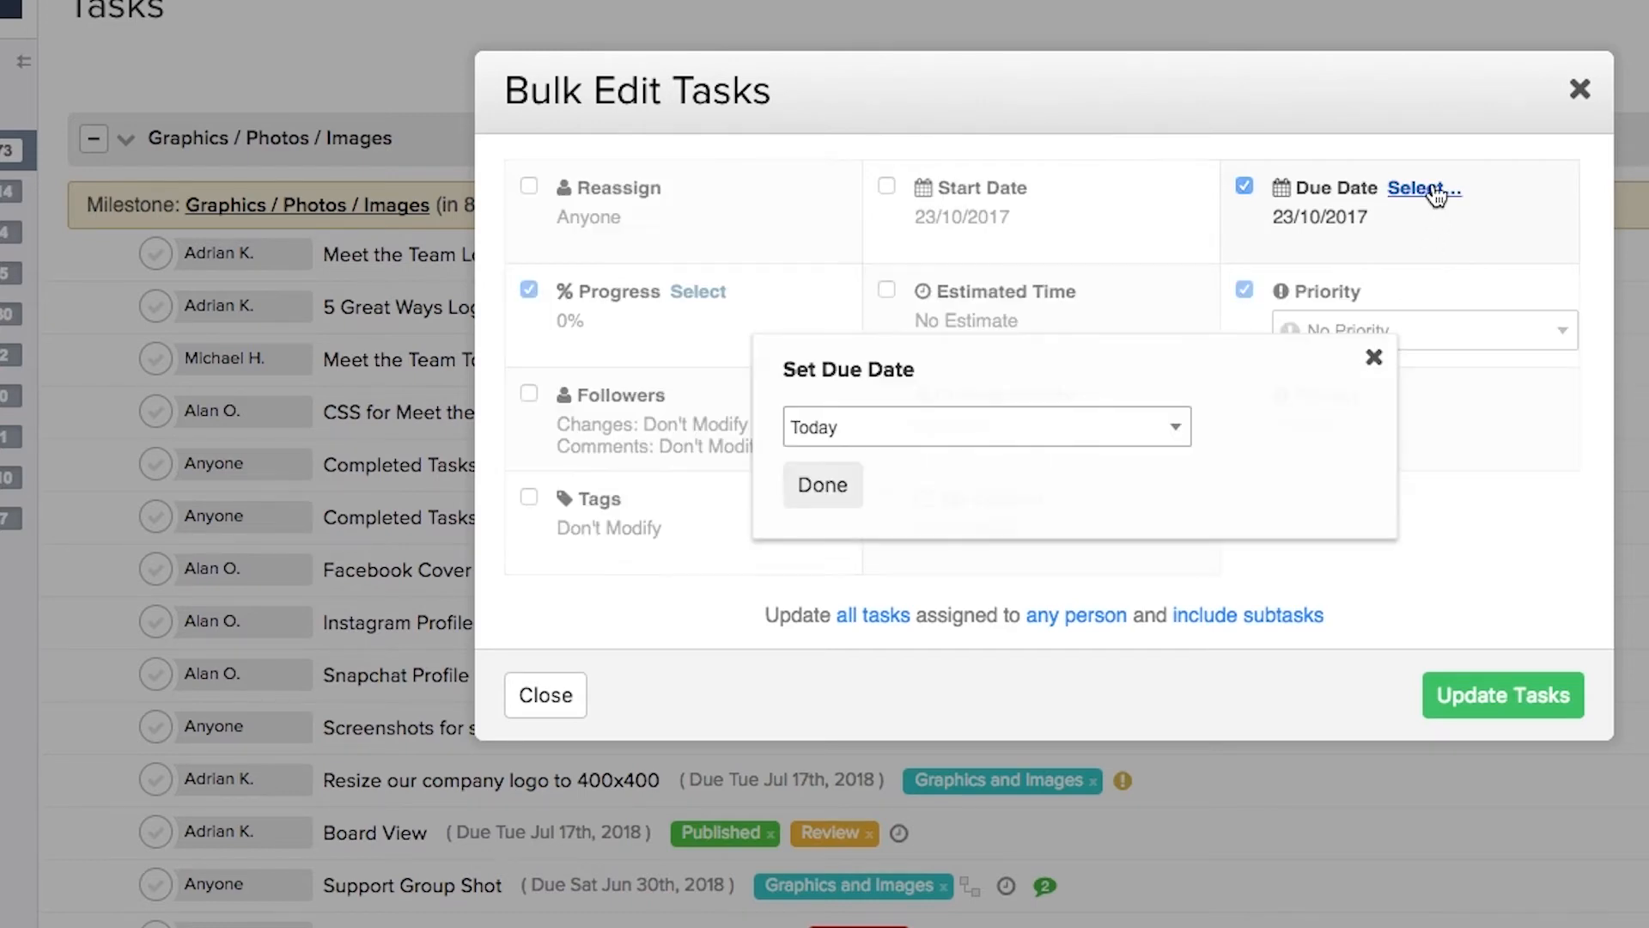
click(1078, 427)
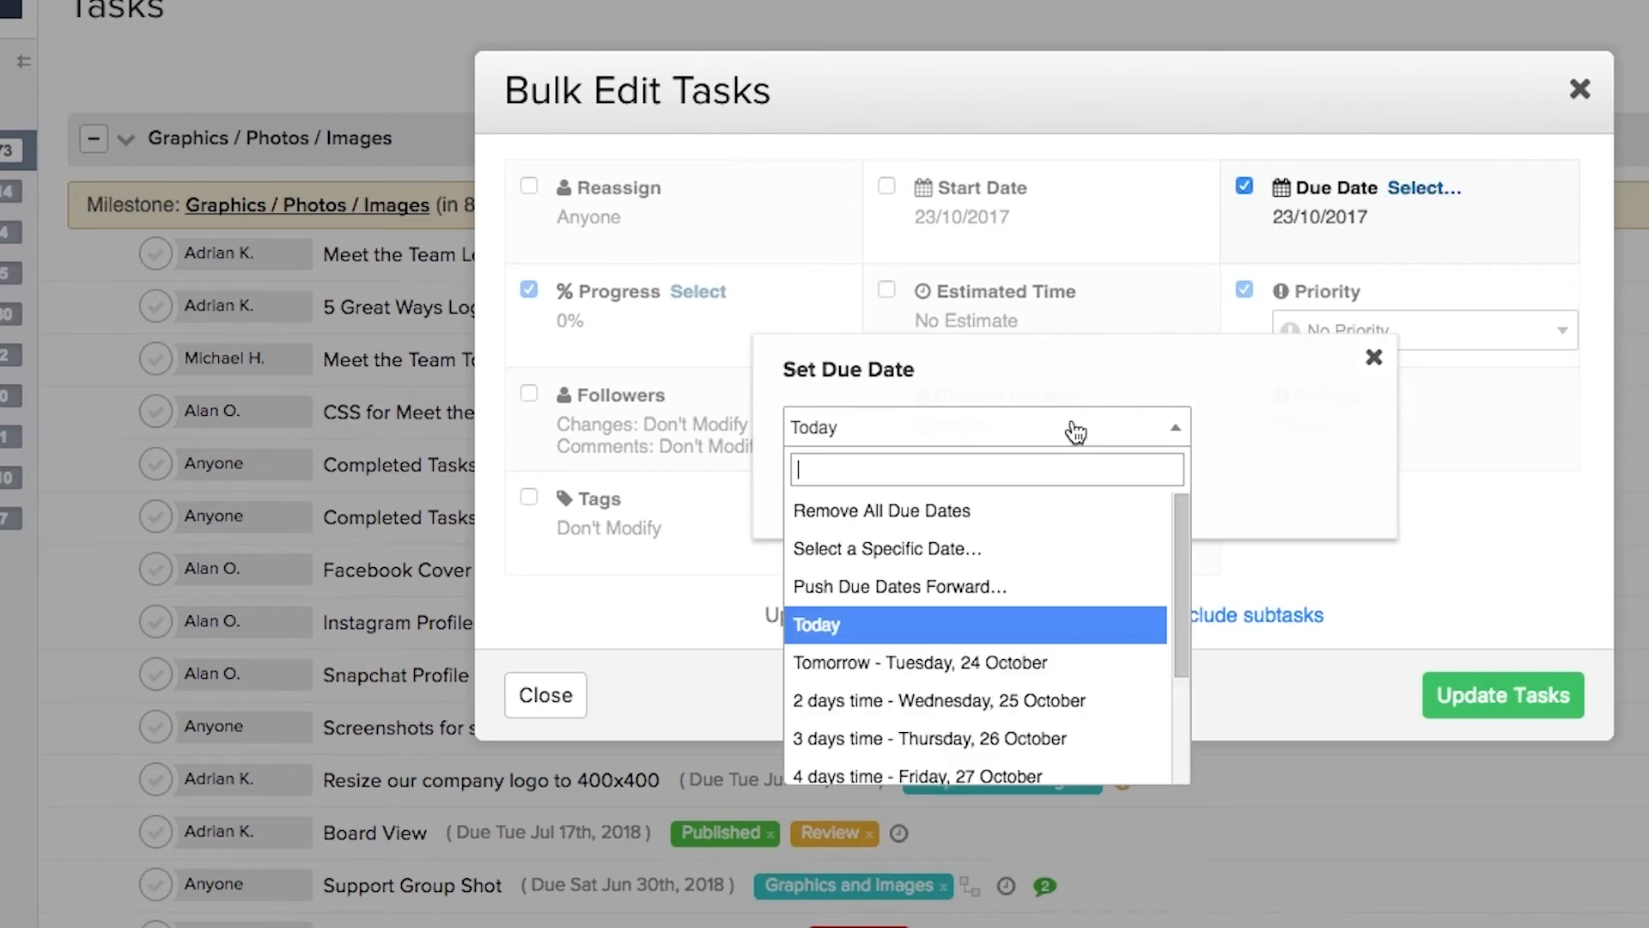
scroll(1115, 662, down, 3)
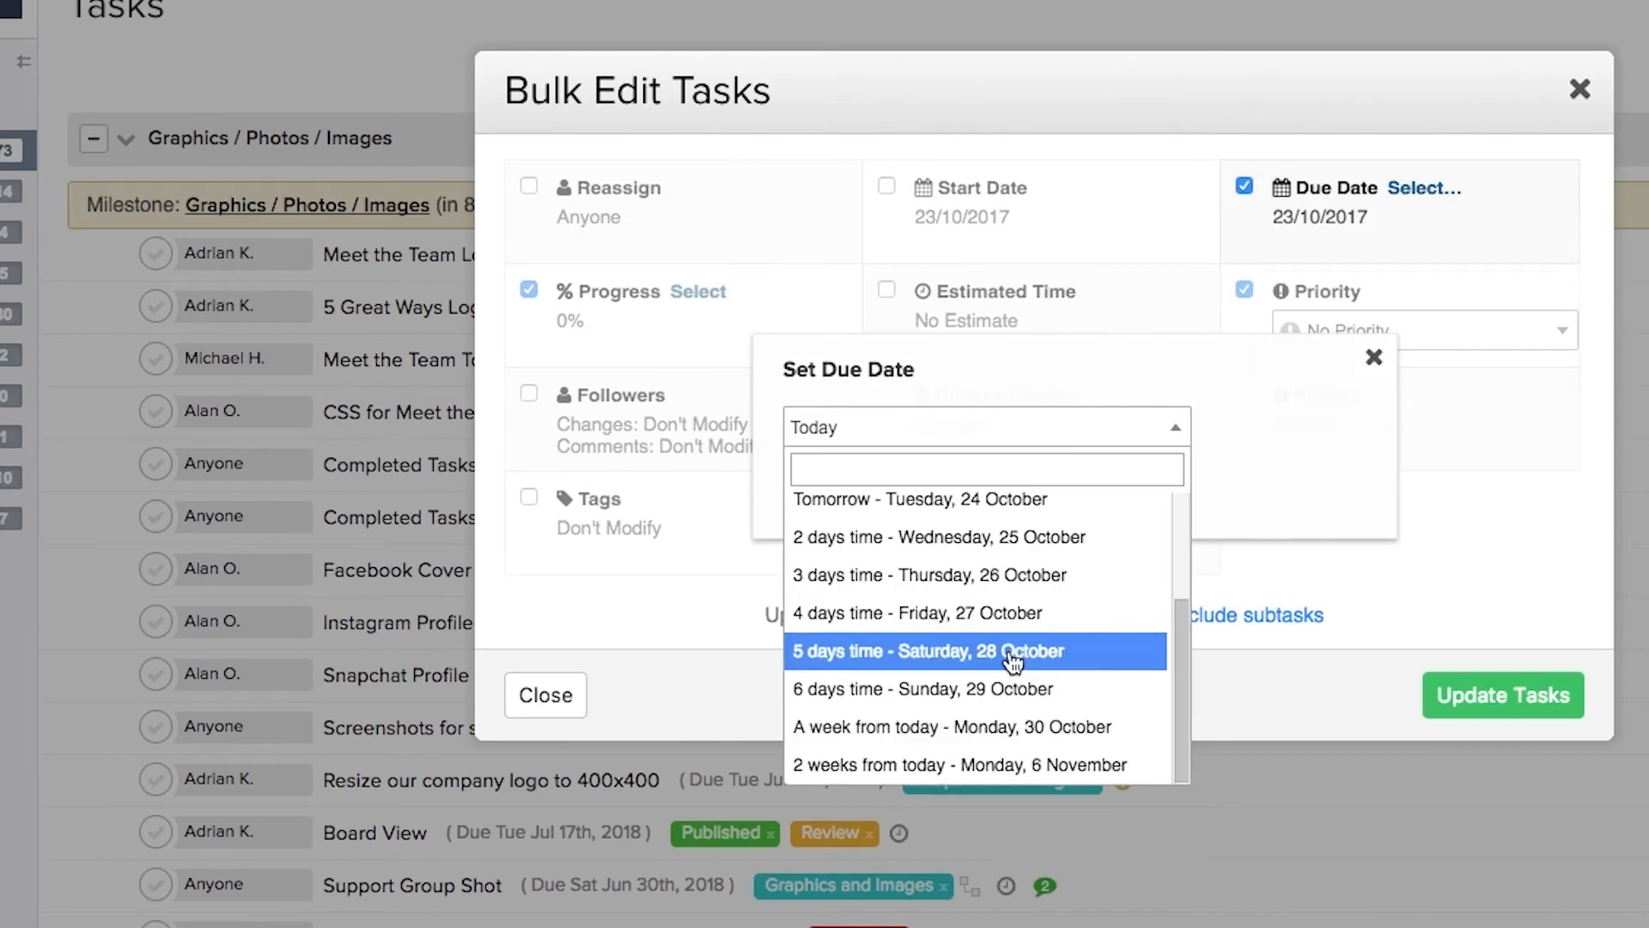
click(997, 727)
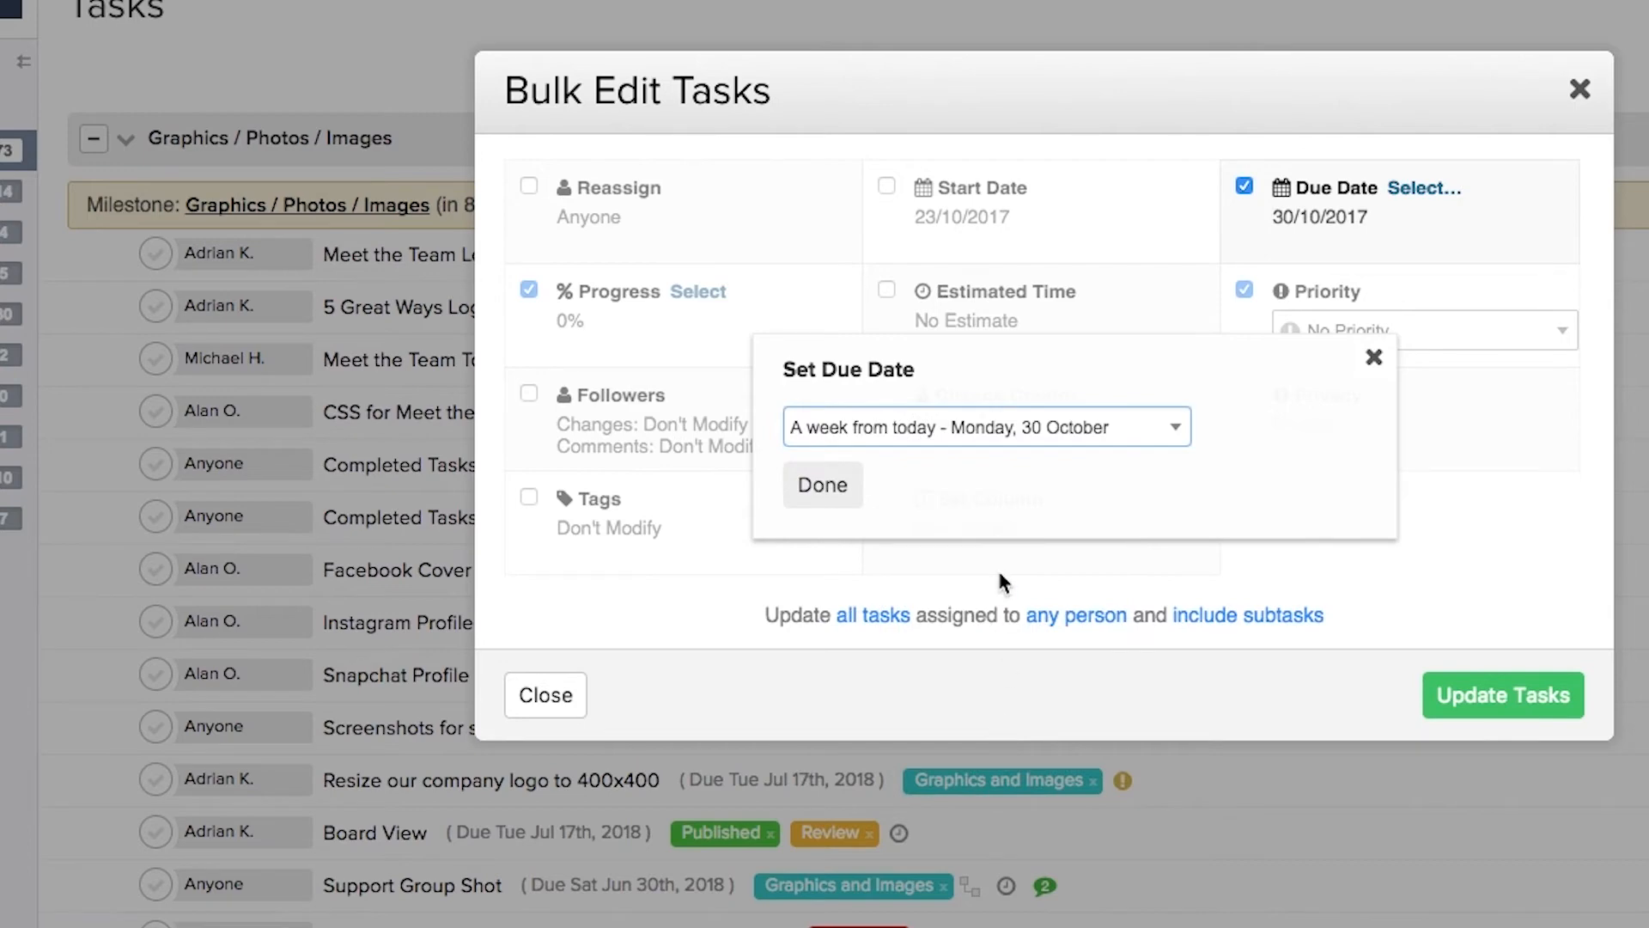
click(908, 546)
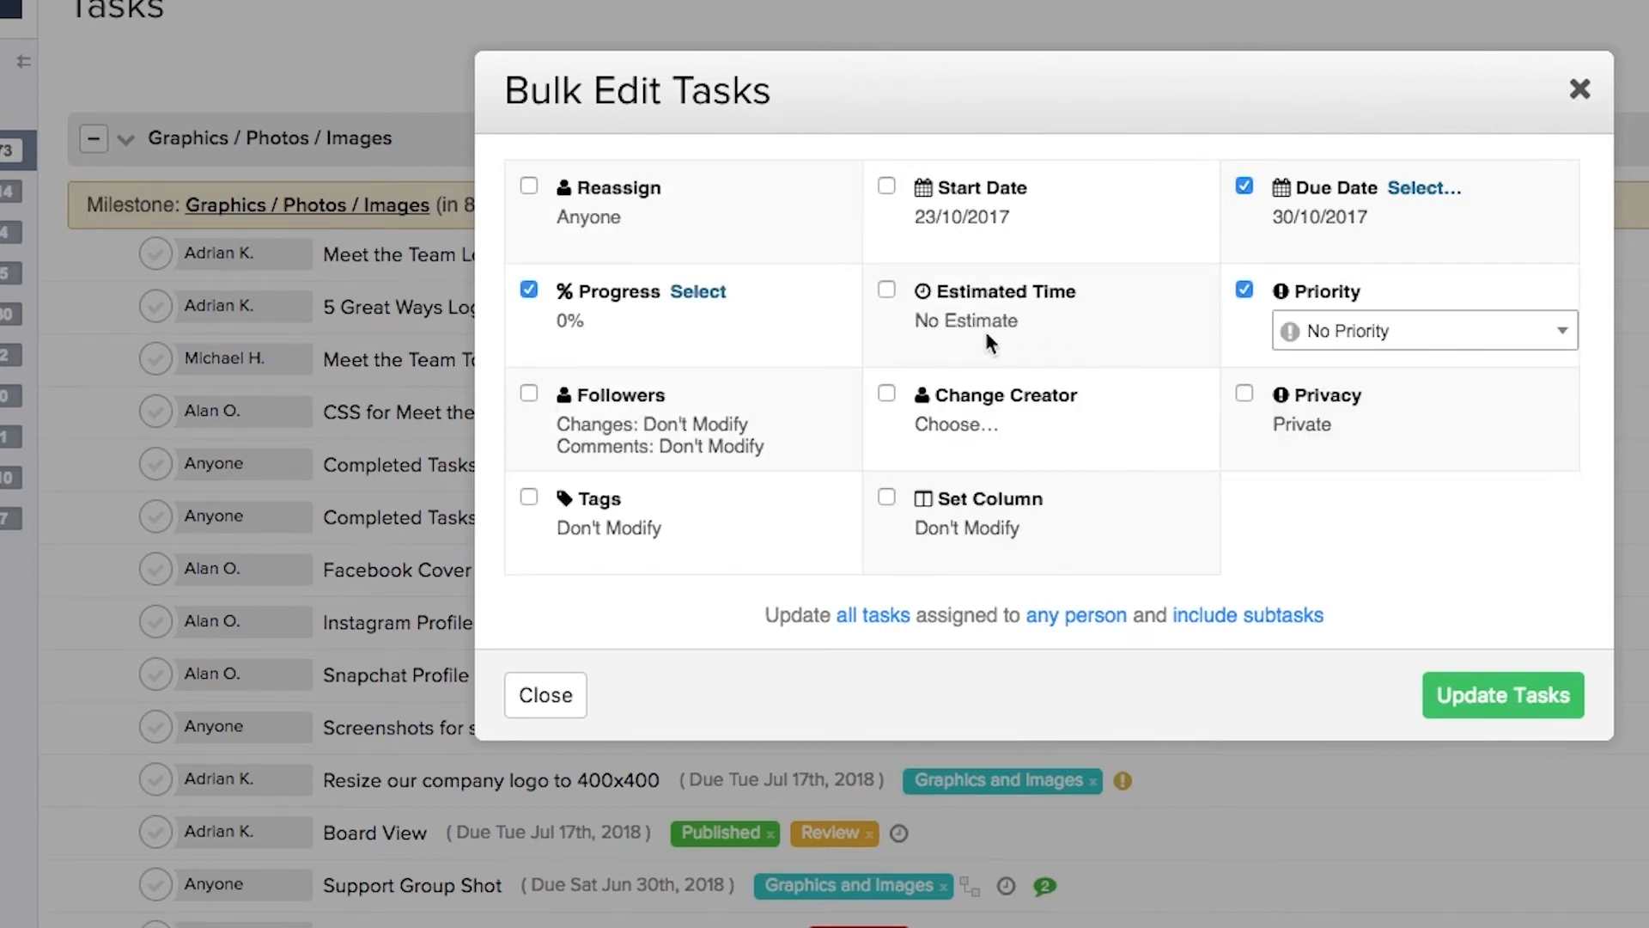
Step: Set the bulk edit's progress to 60% and its priority to High Priority
click(692, 295)
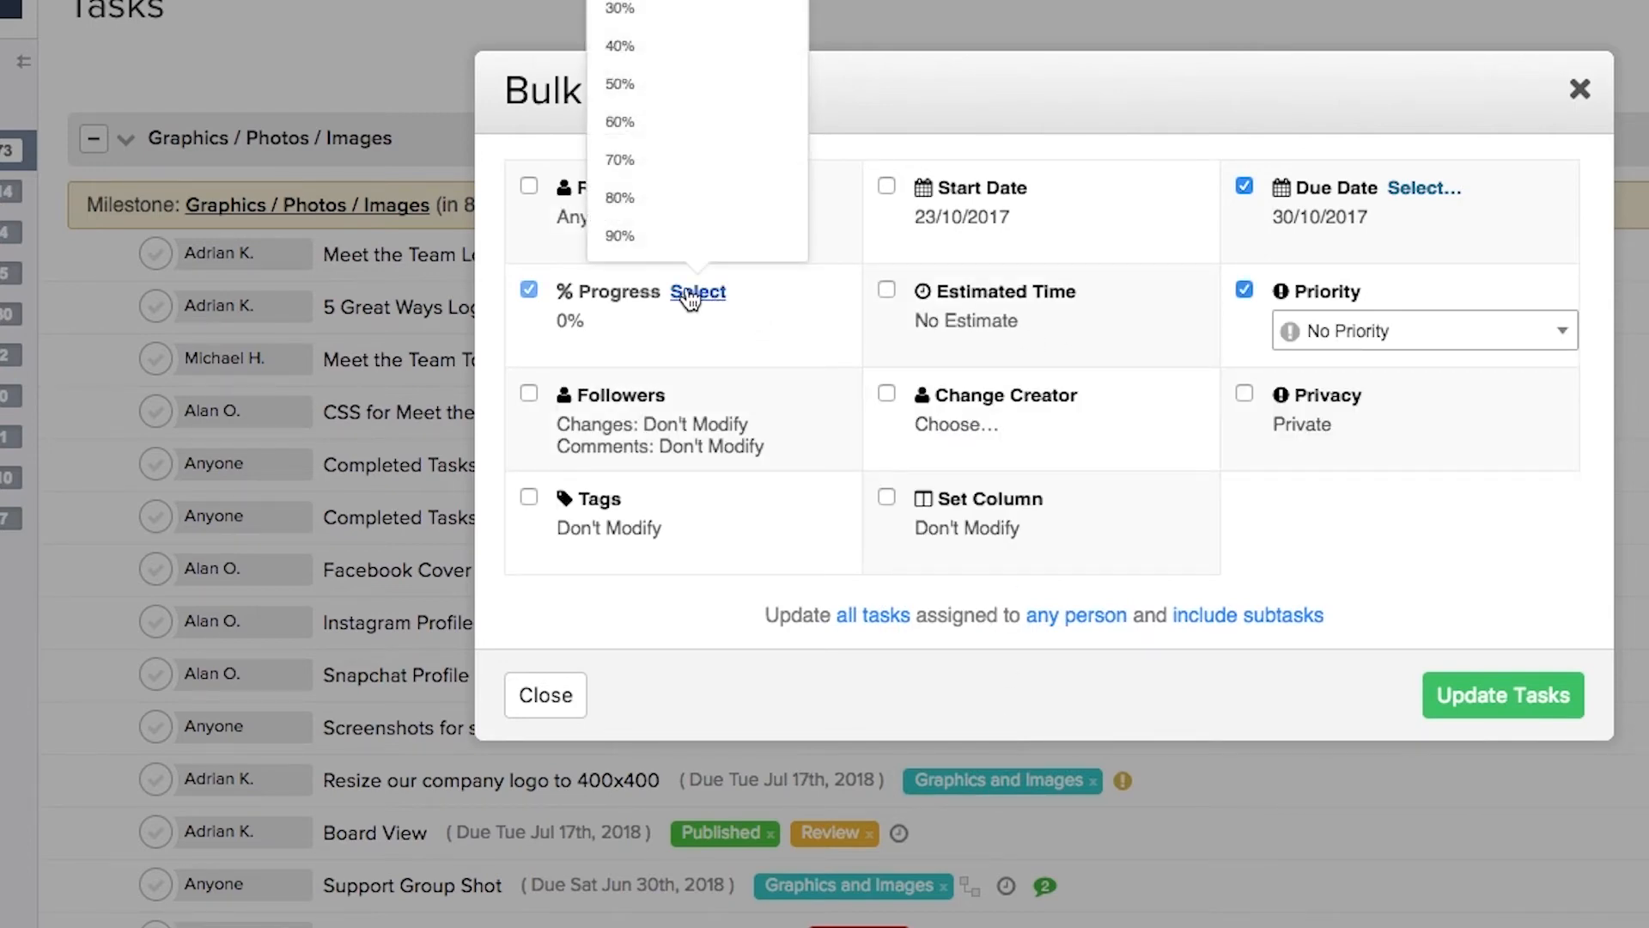
click(620, 122)
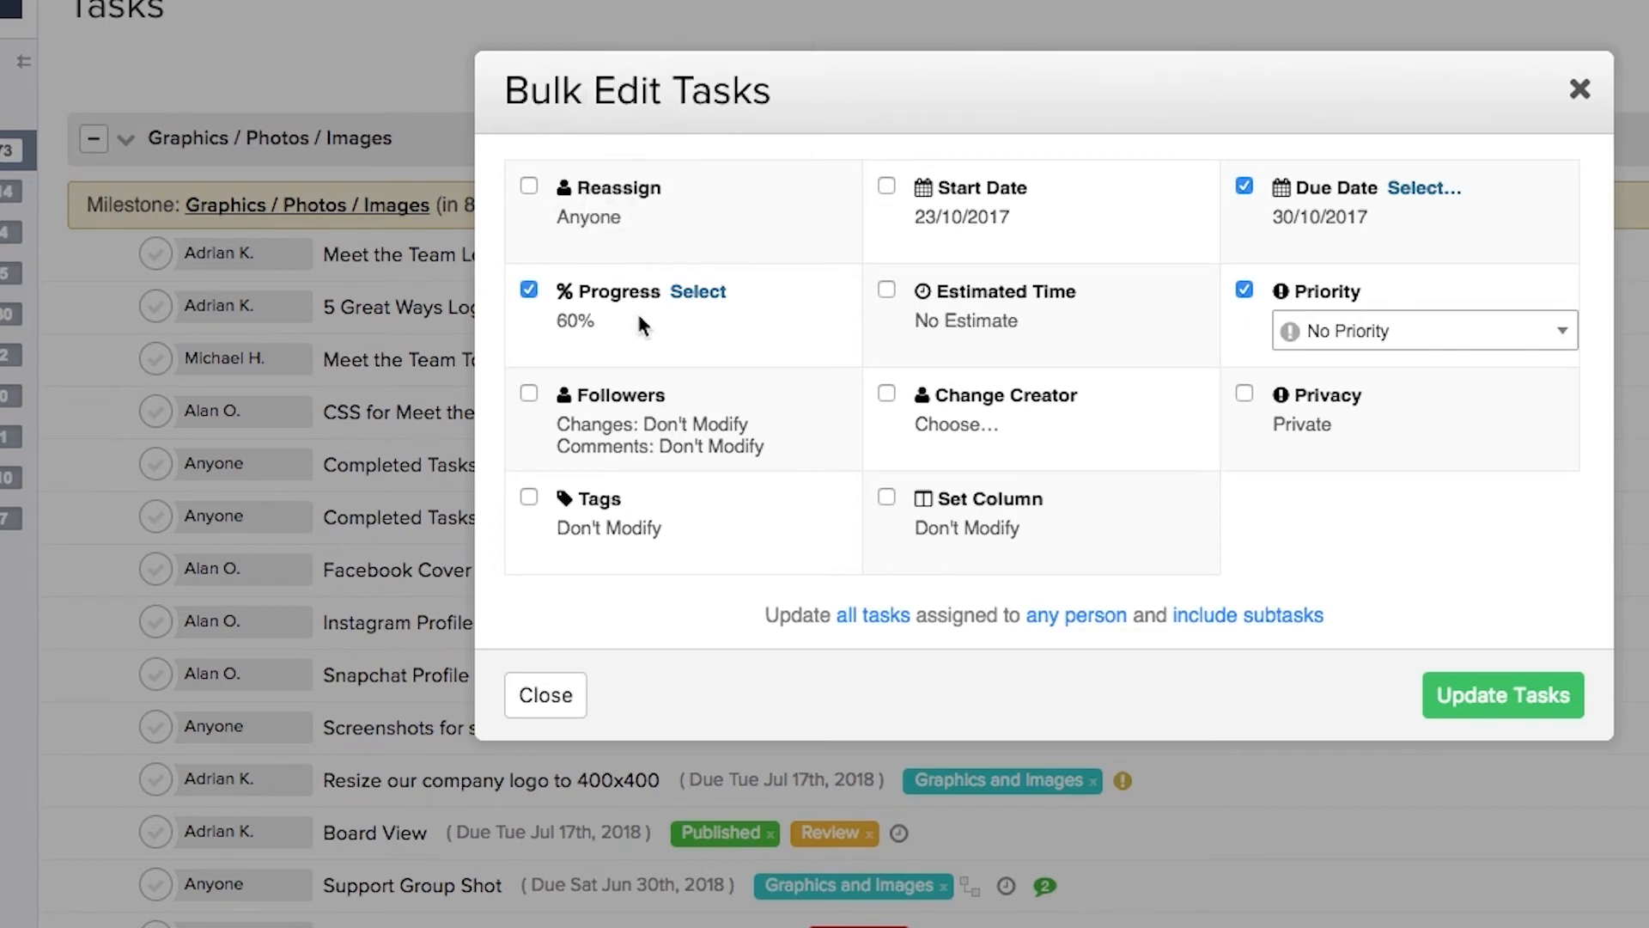
click(1397, 334)
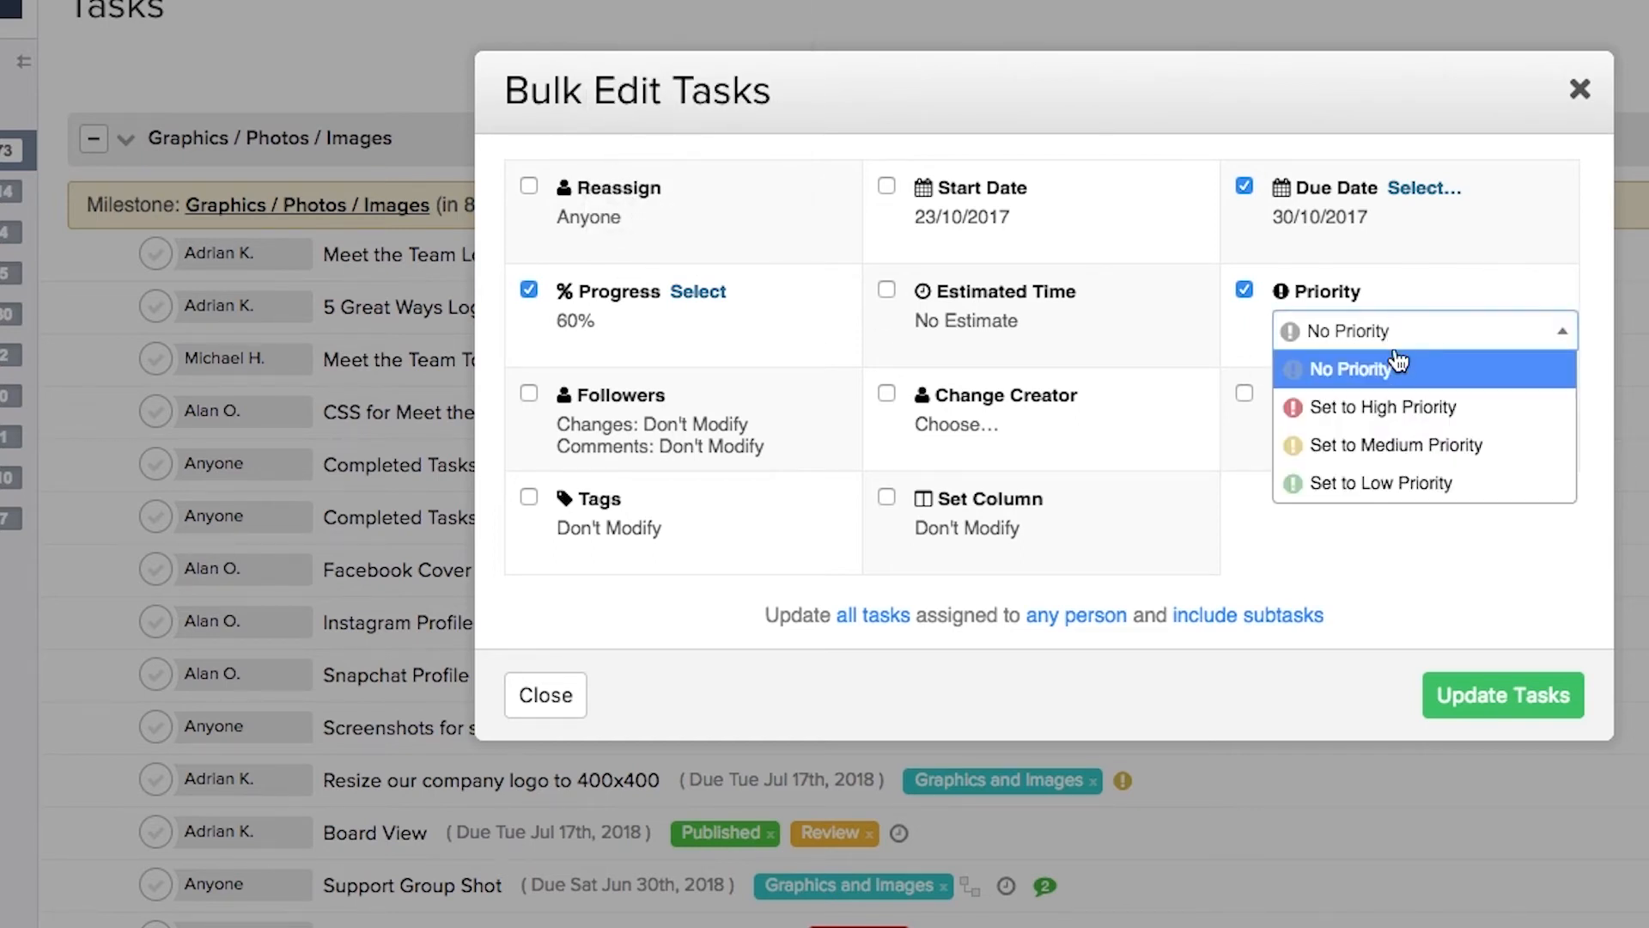
click(1404, 410)
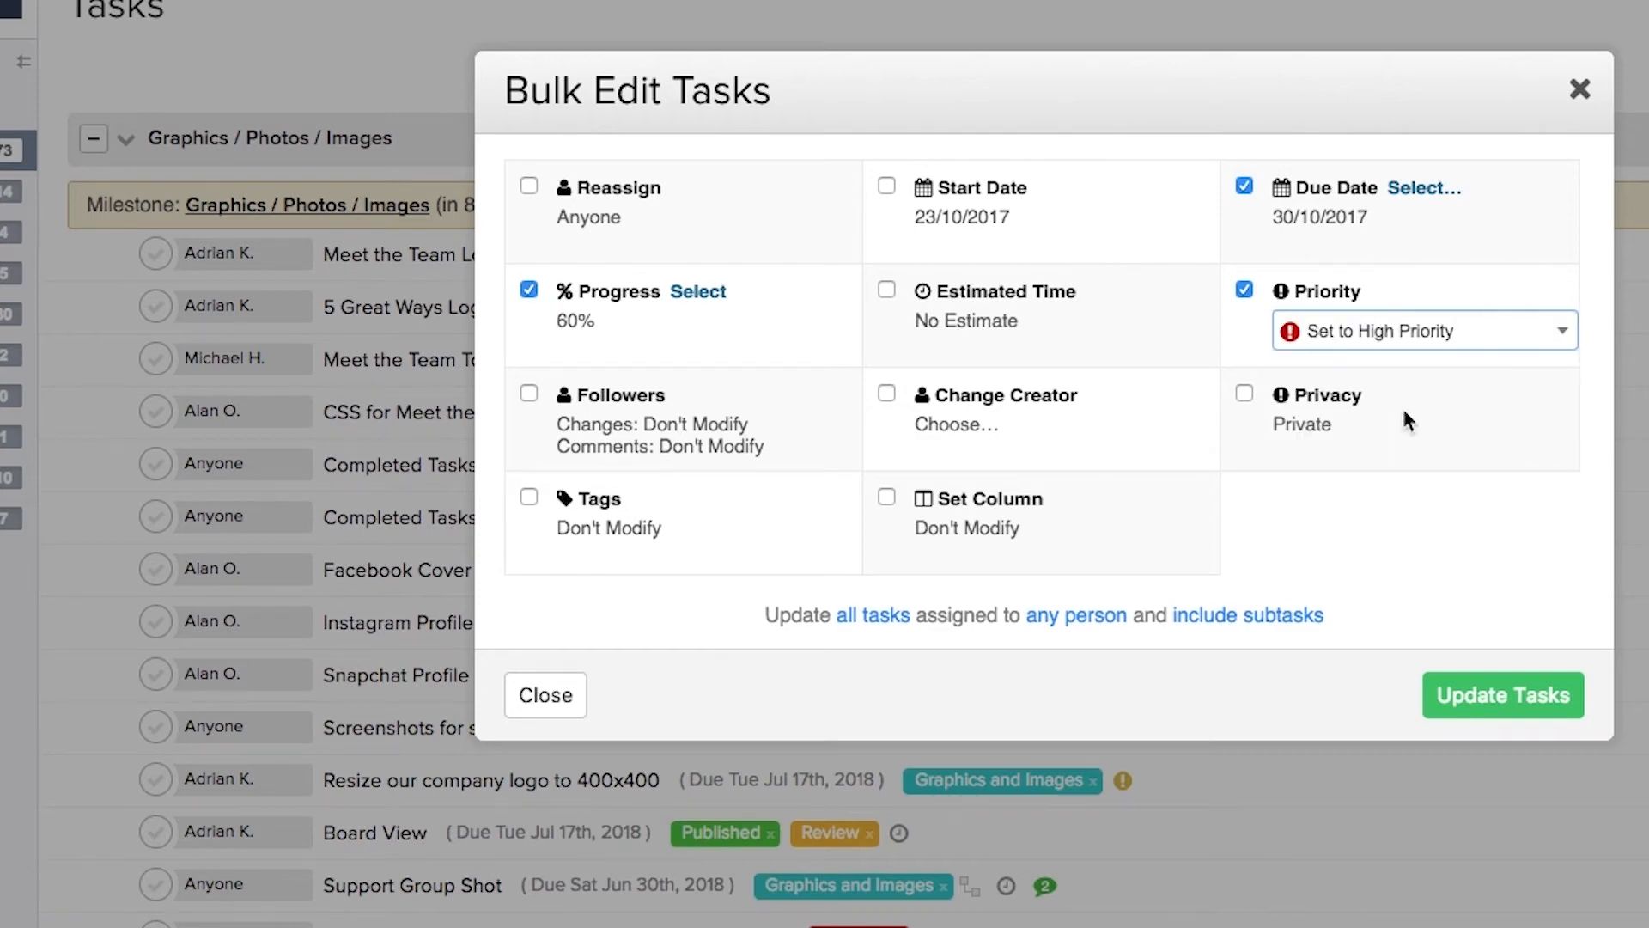
Step: Examine the bulk edit's task, assignee and subtask filters, keeping all tasks, any person and include subtasks
click(884, 619)
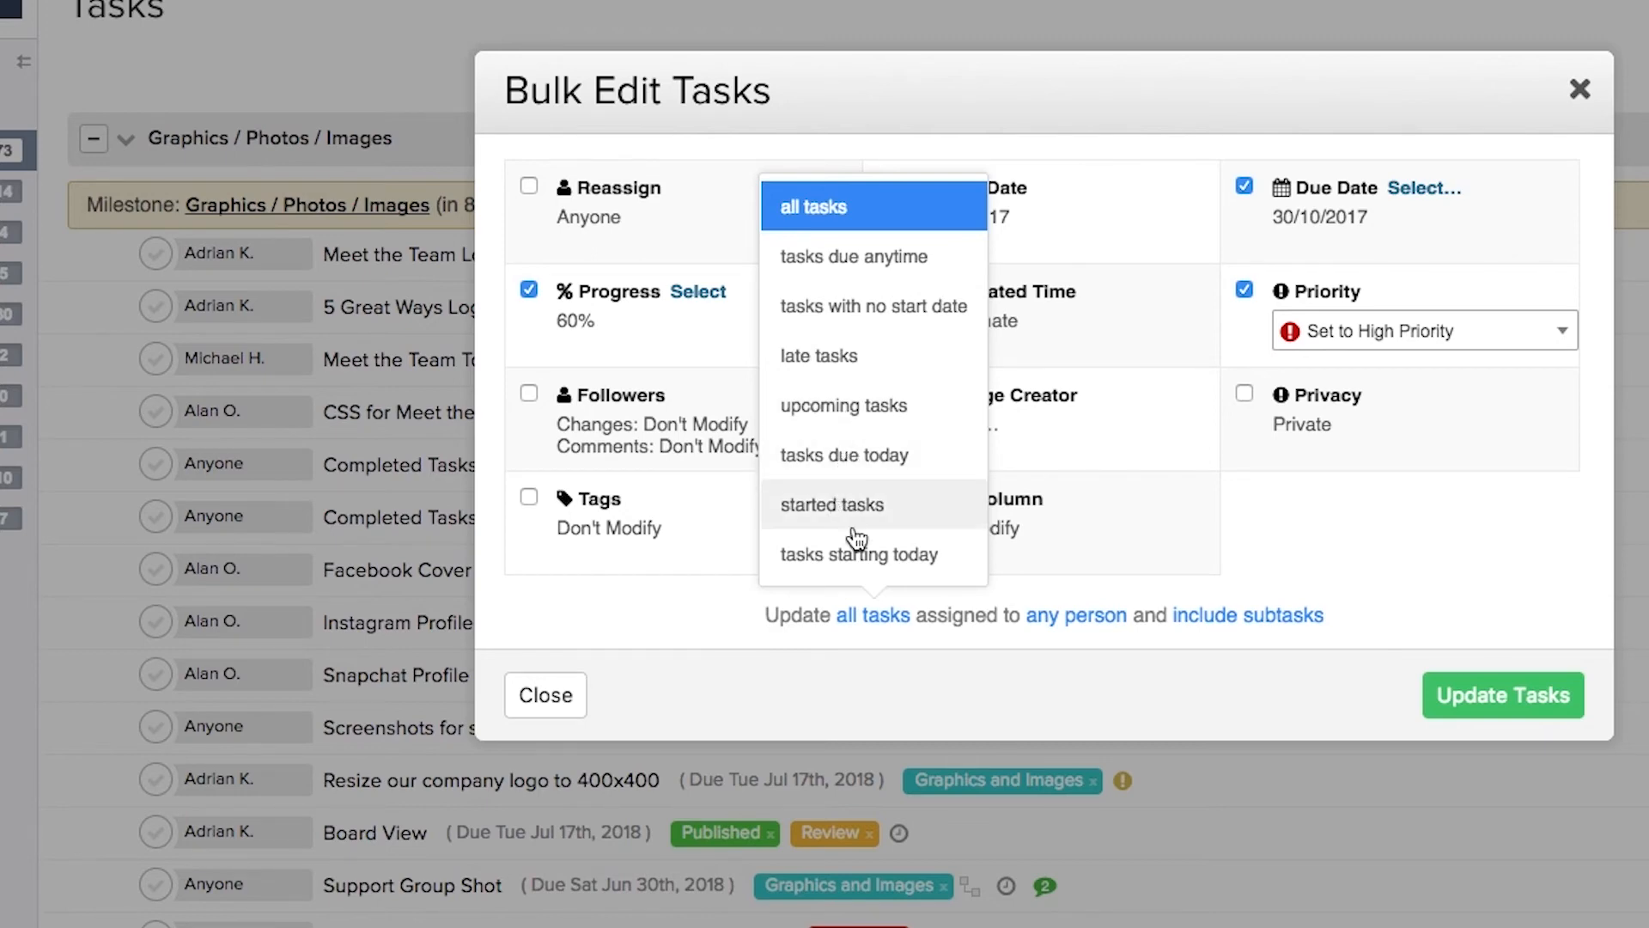
click(895, 662)
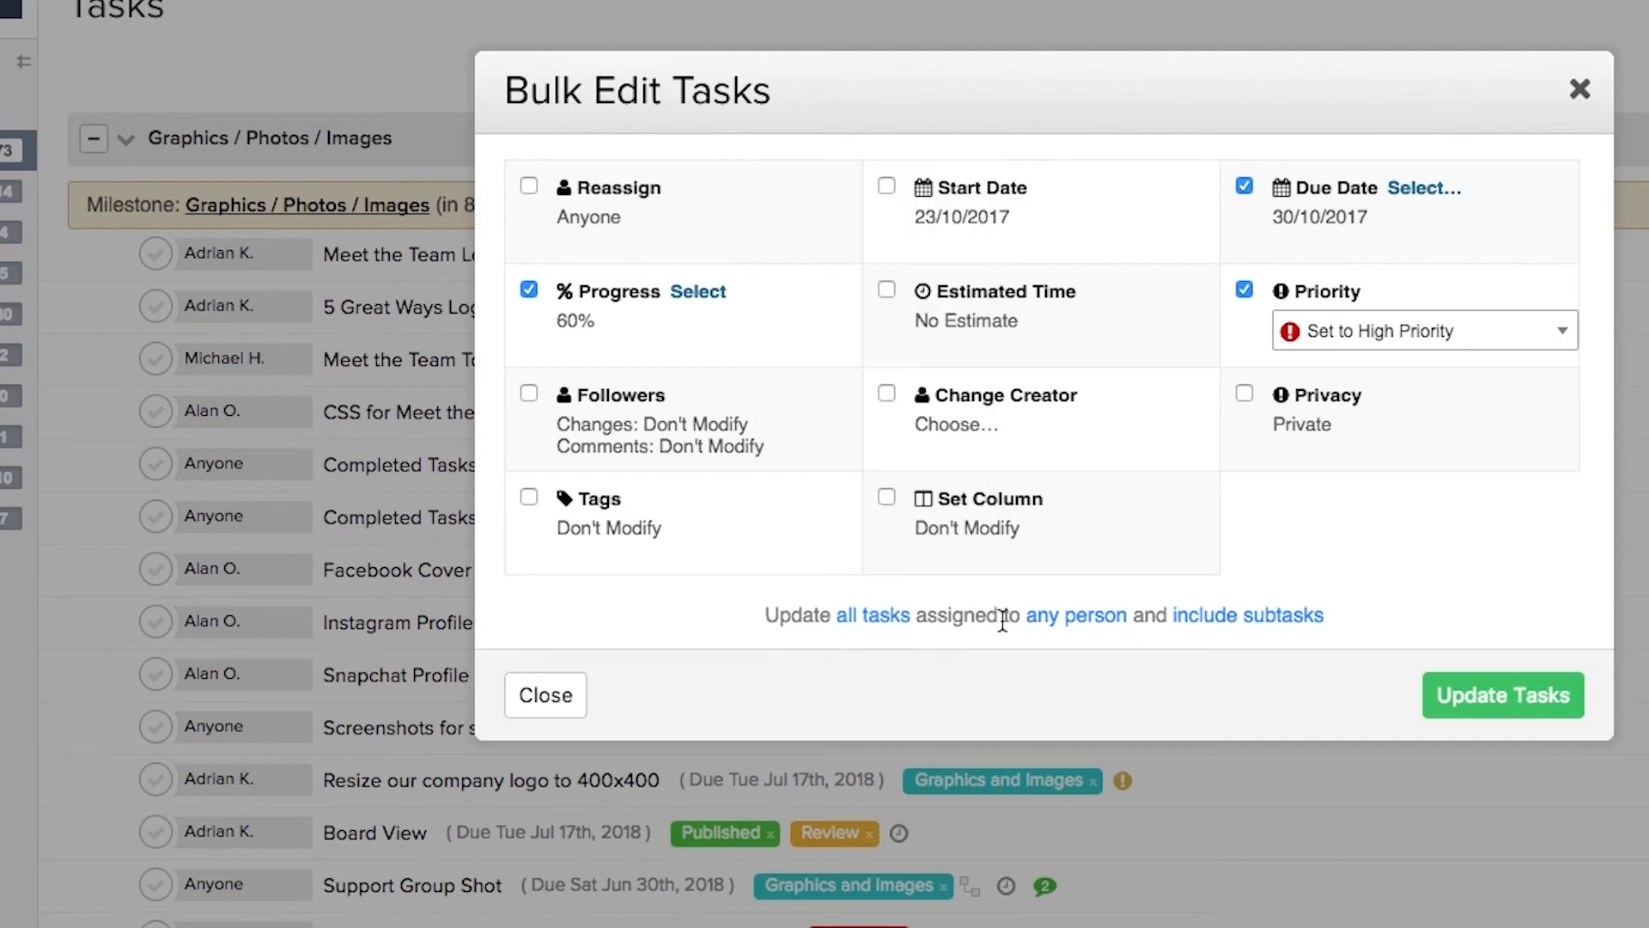
click(1057, 632)
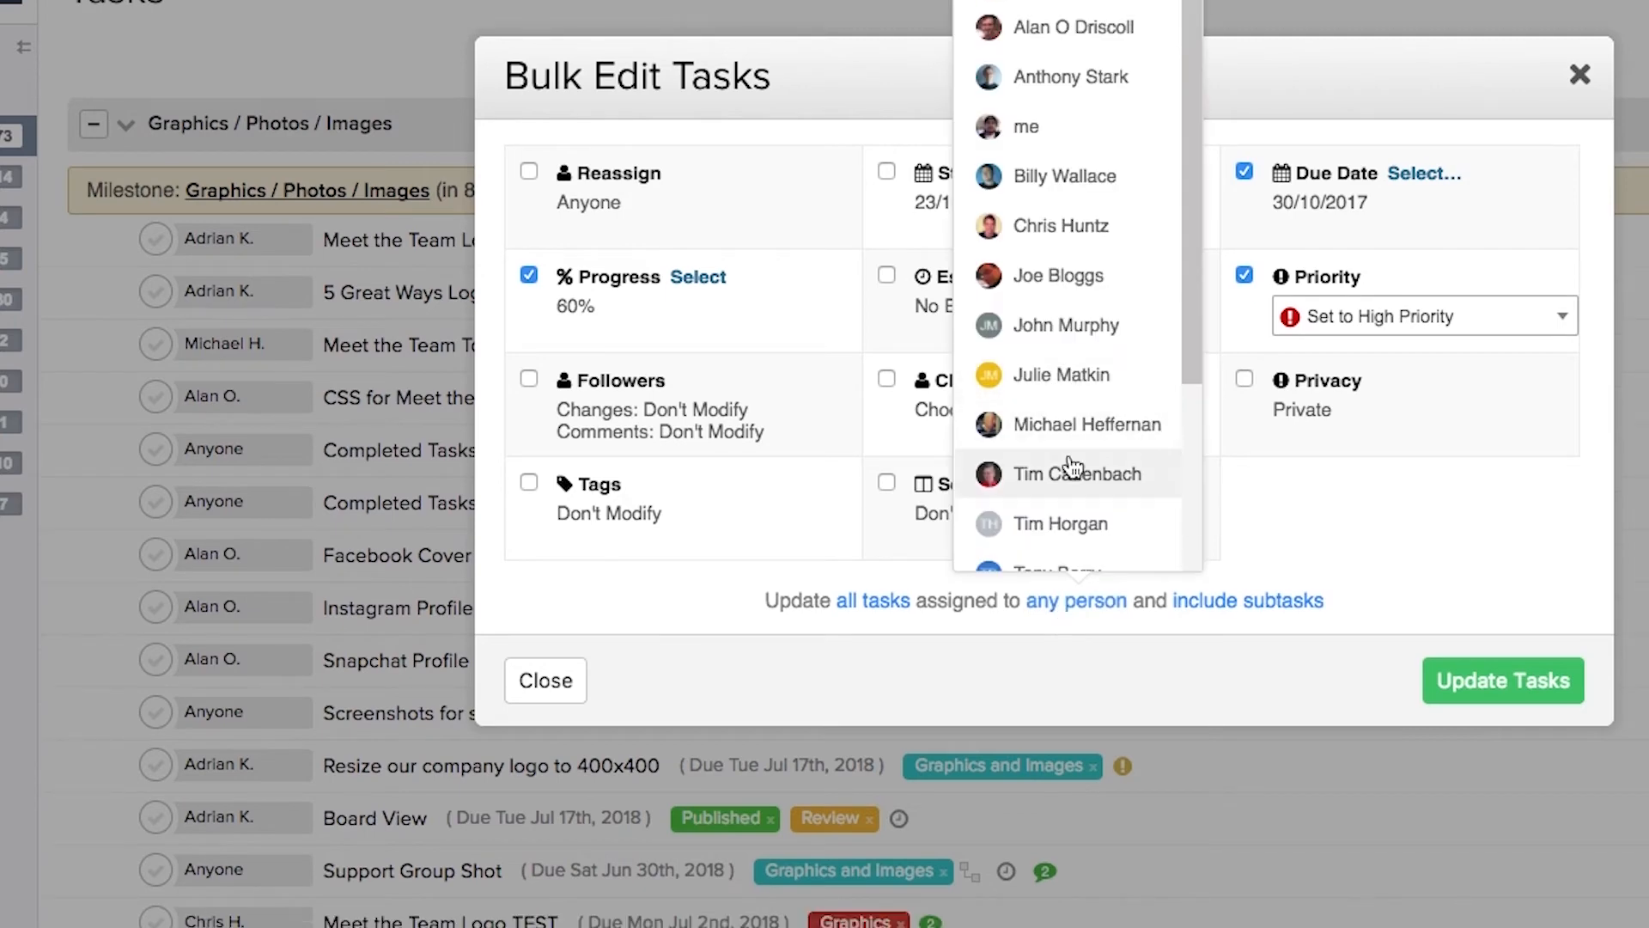
click(1063, 647)
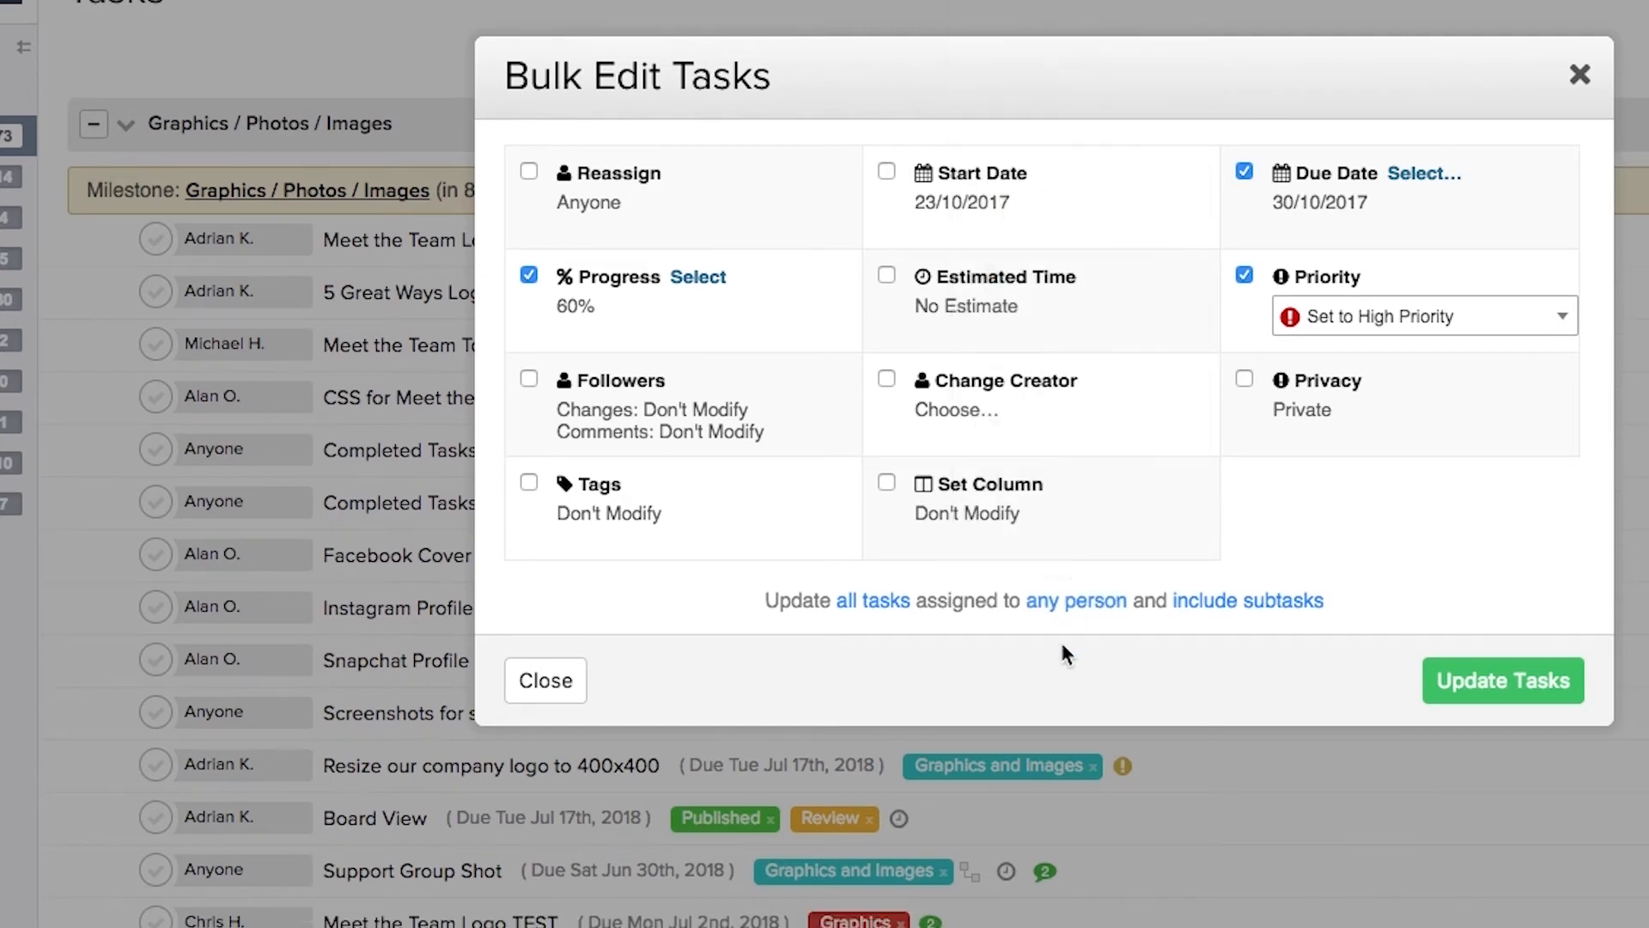
click(1243, 608)
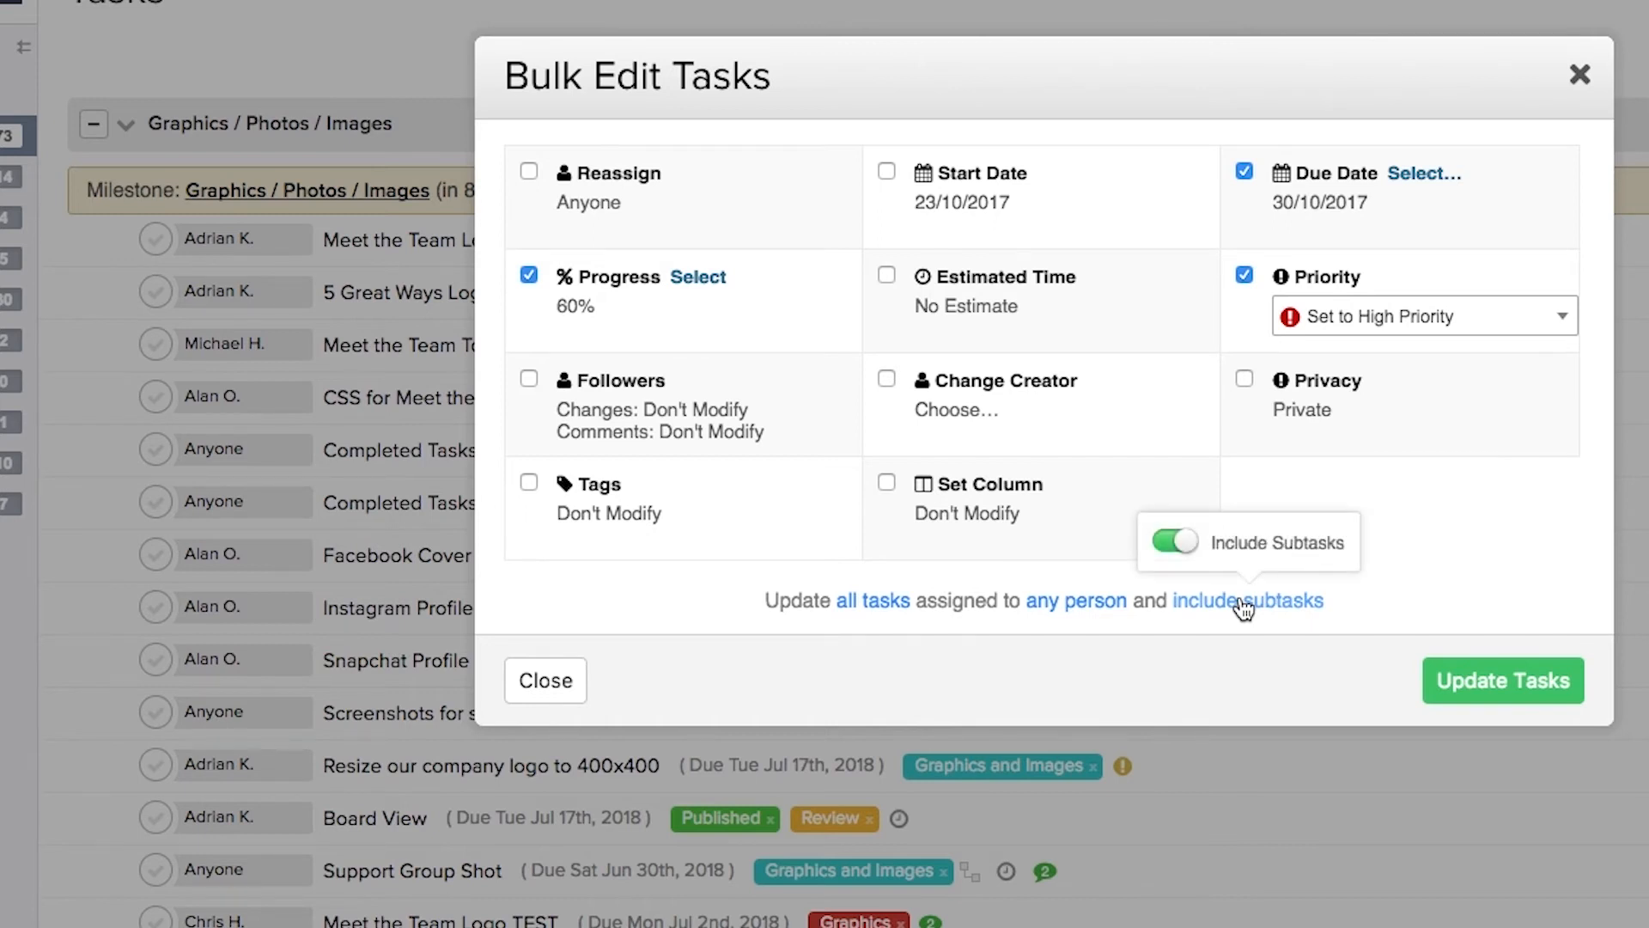
click(1243, 607)
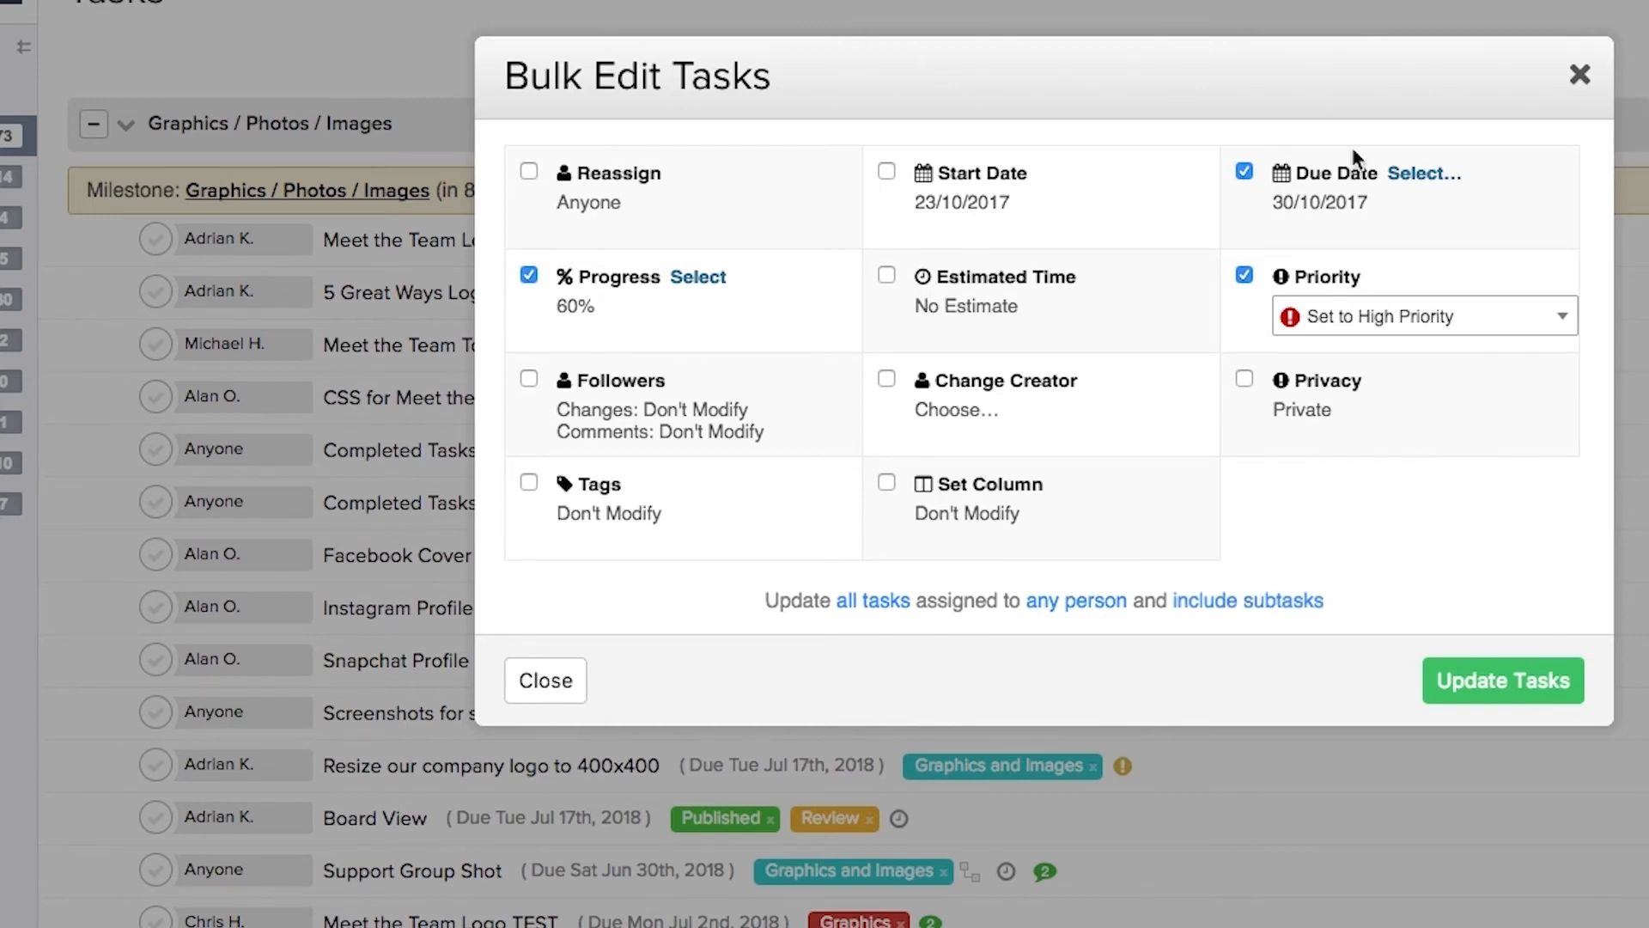
Step: Recheck the progress and priority choices, keeping them as set, and apply the bulk edit to the tasks
click(674, 285)
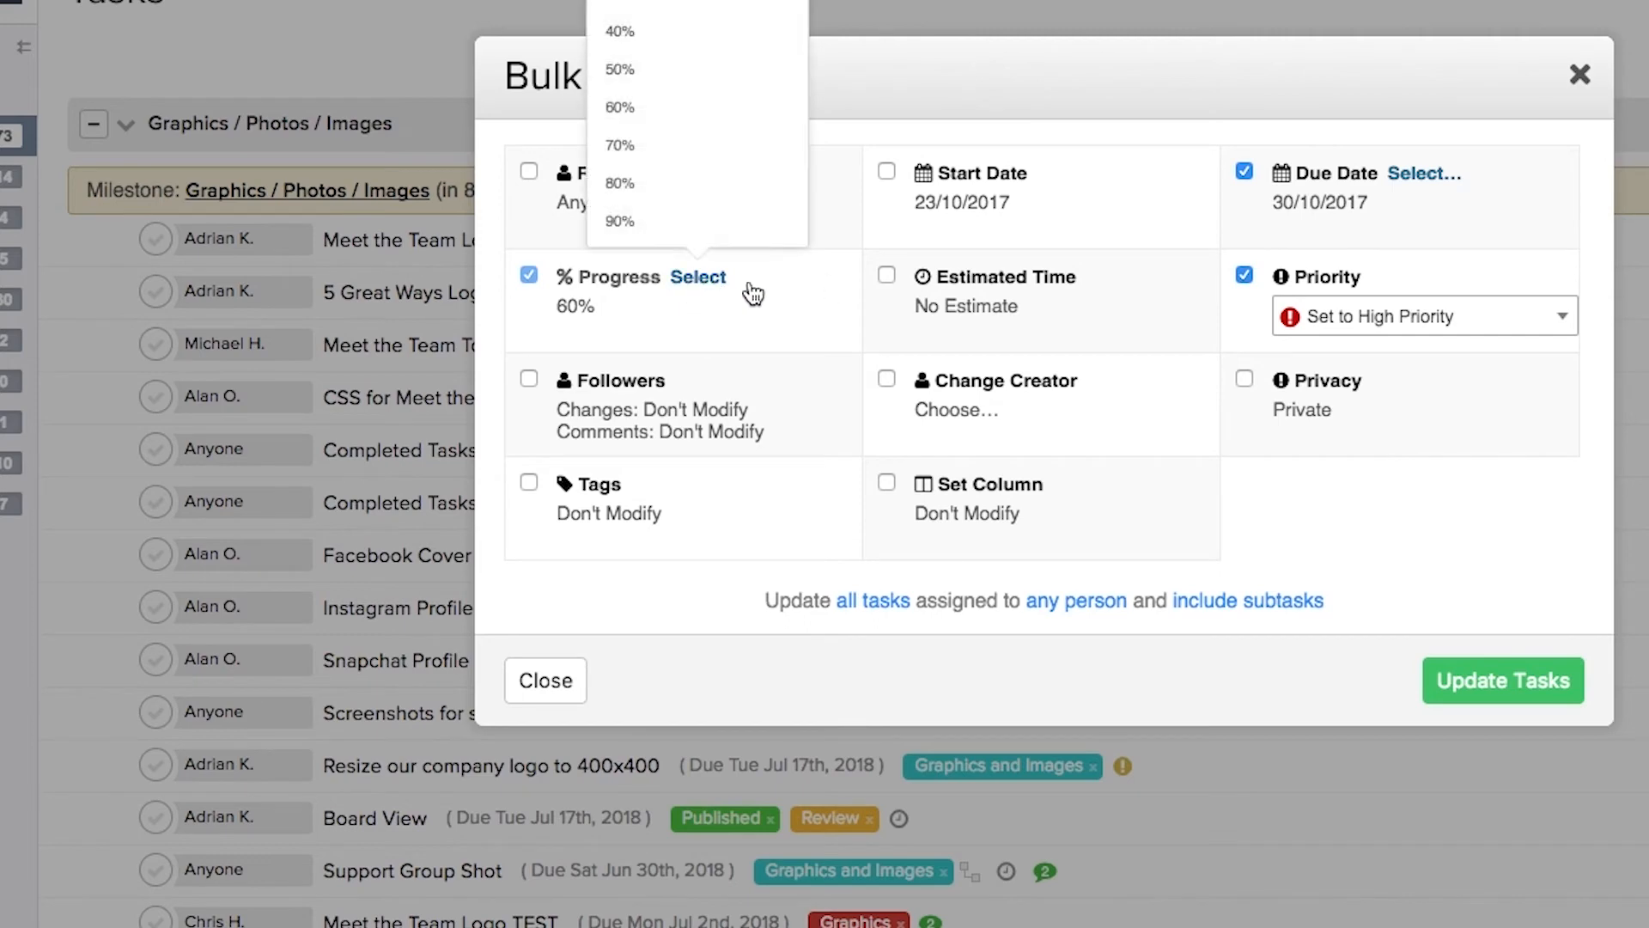
click(1381, 318)
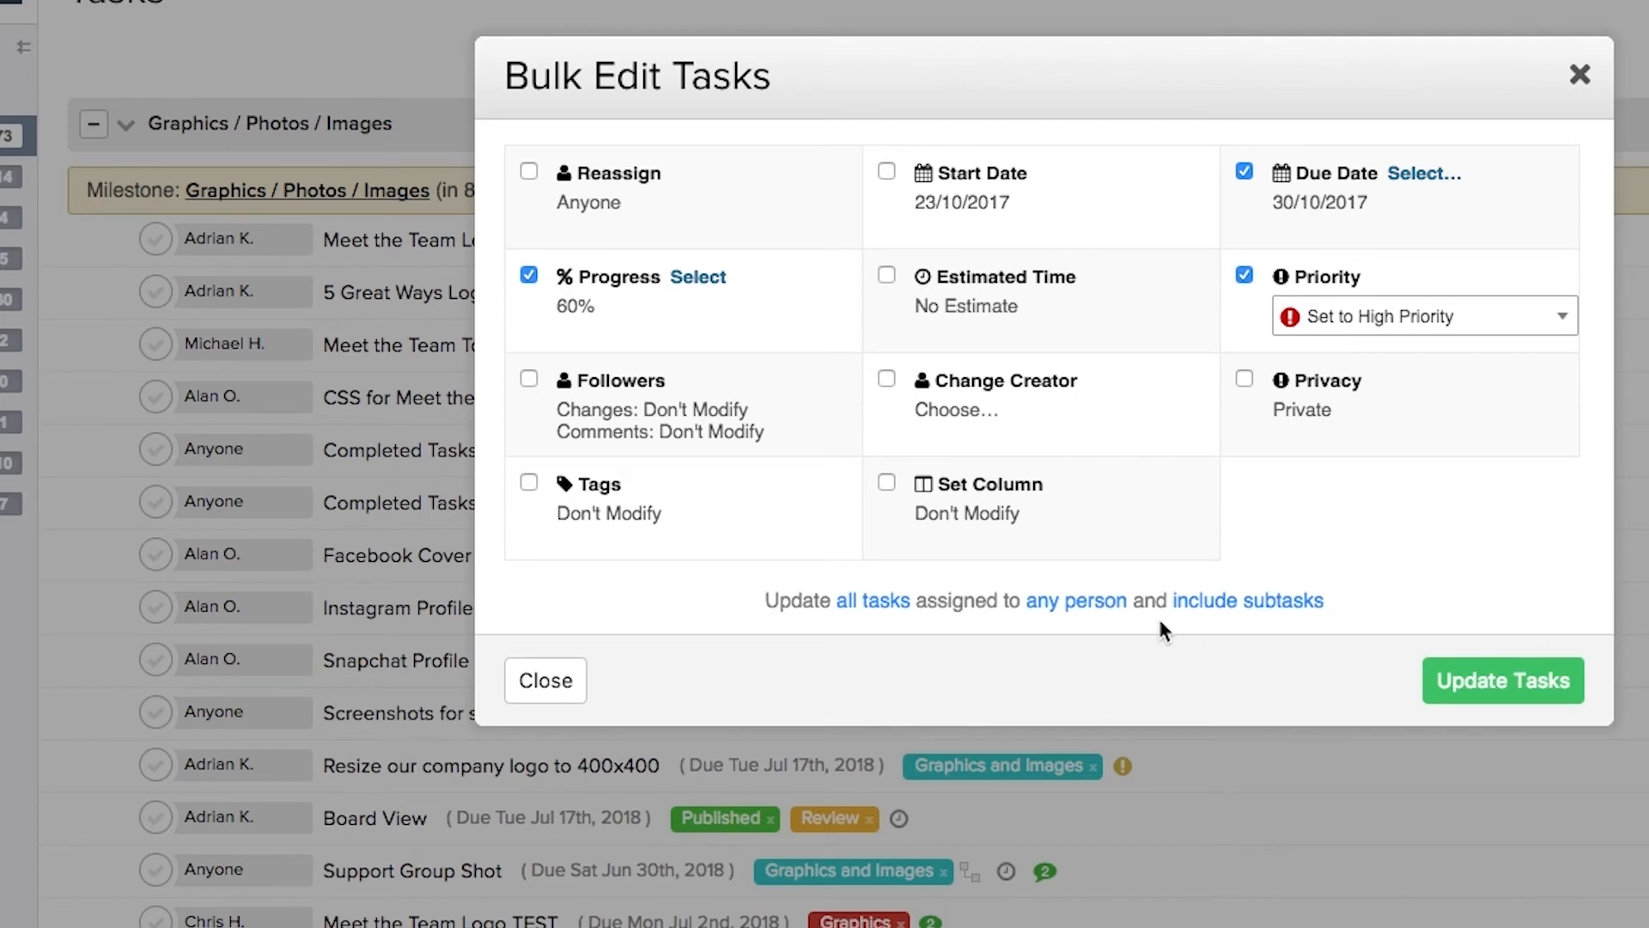
click(1497, 680)
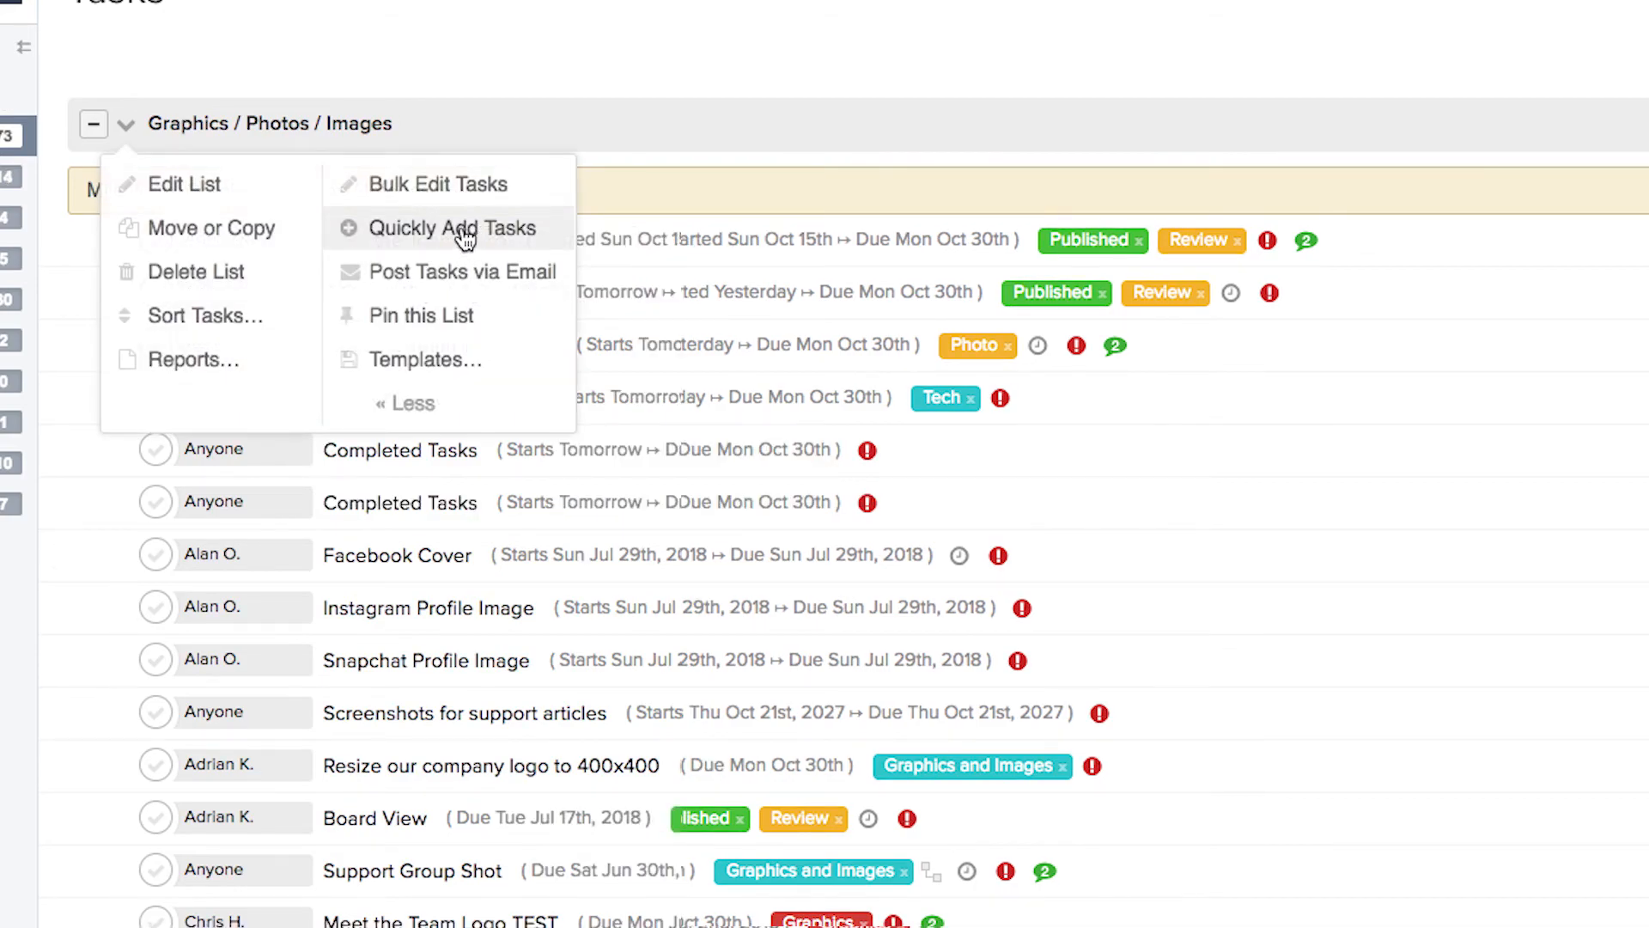
Step: Quickly add two tasks to the Graphics / Photos / Images list: "Update Banner Image" and "Update Landing Page Graphic"
click(464, 232)
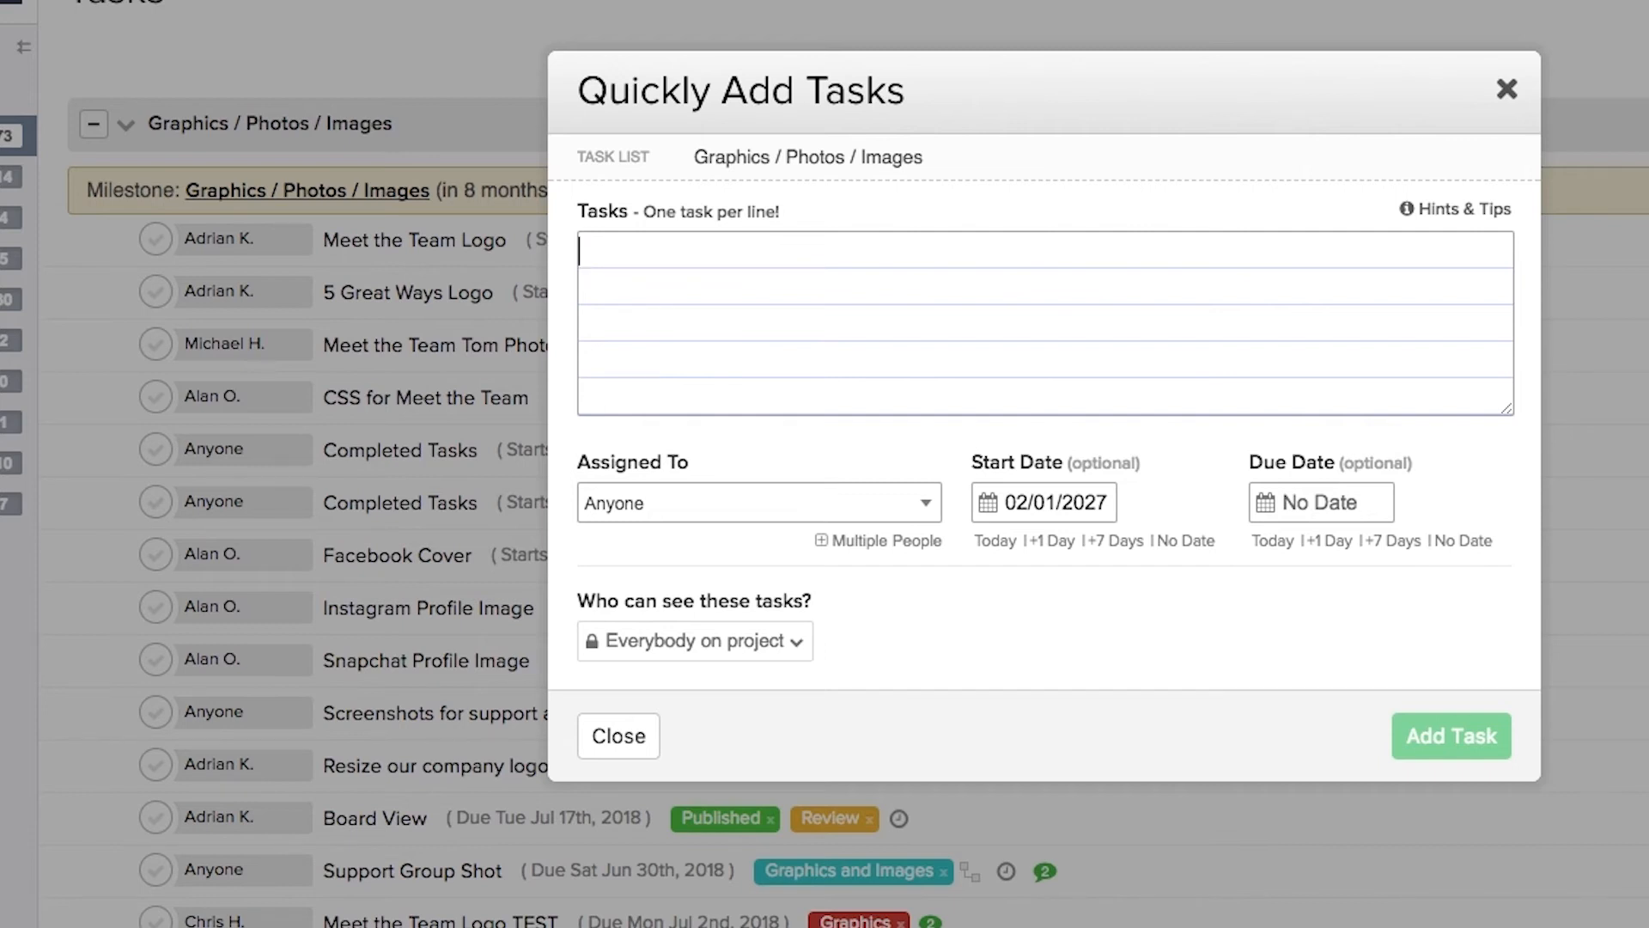
text(Update Banner Image)
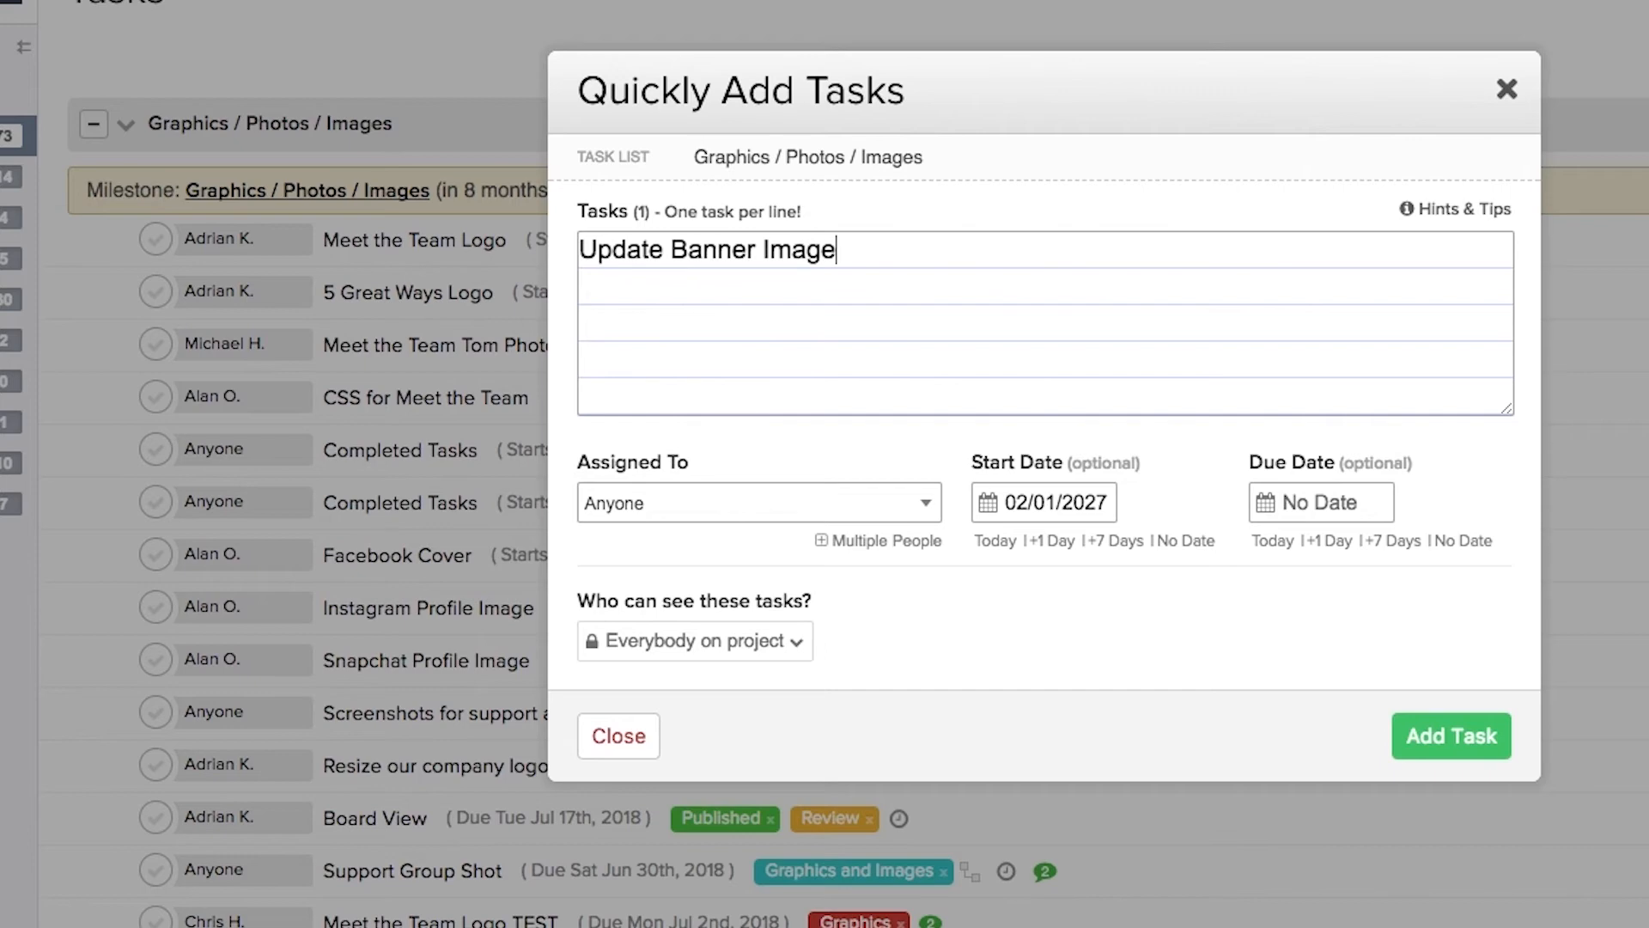
key(Return)
text(Update Landing Page Graphic)
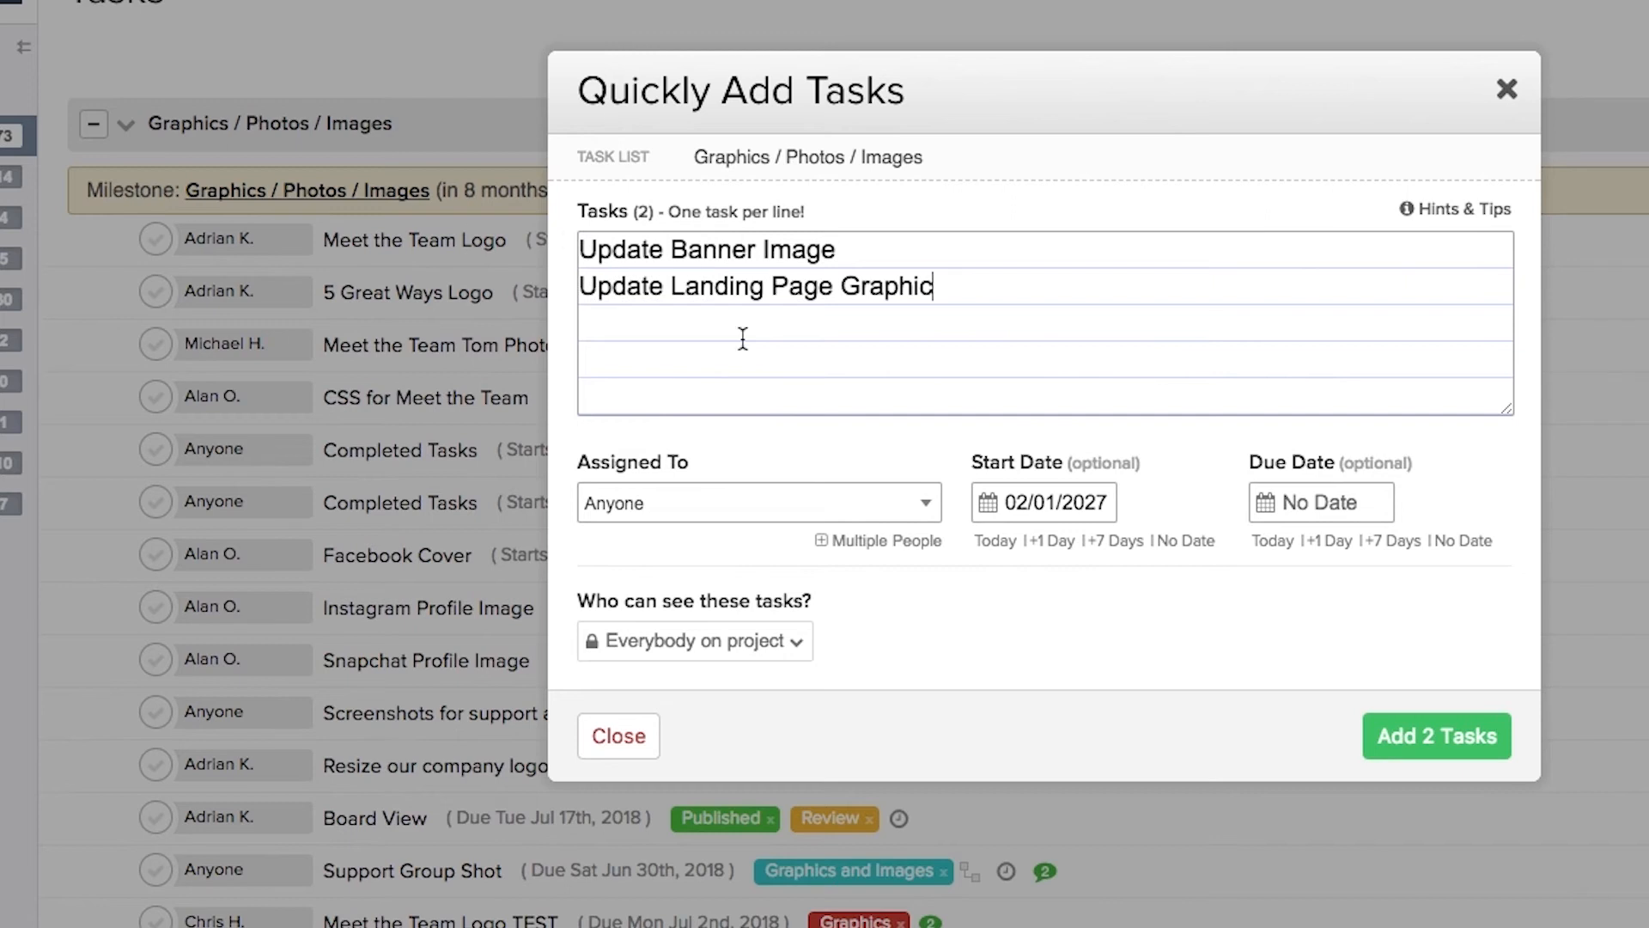
Step: Assign both new tasks to yourself with start date 02/11/2017, keep them visible to everybody on the project, and add them
click(745, 505)
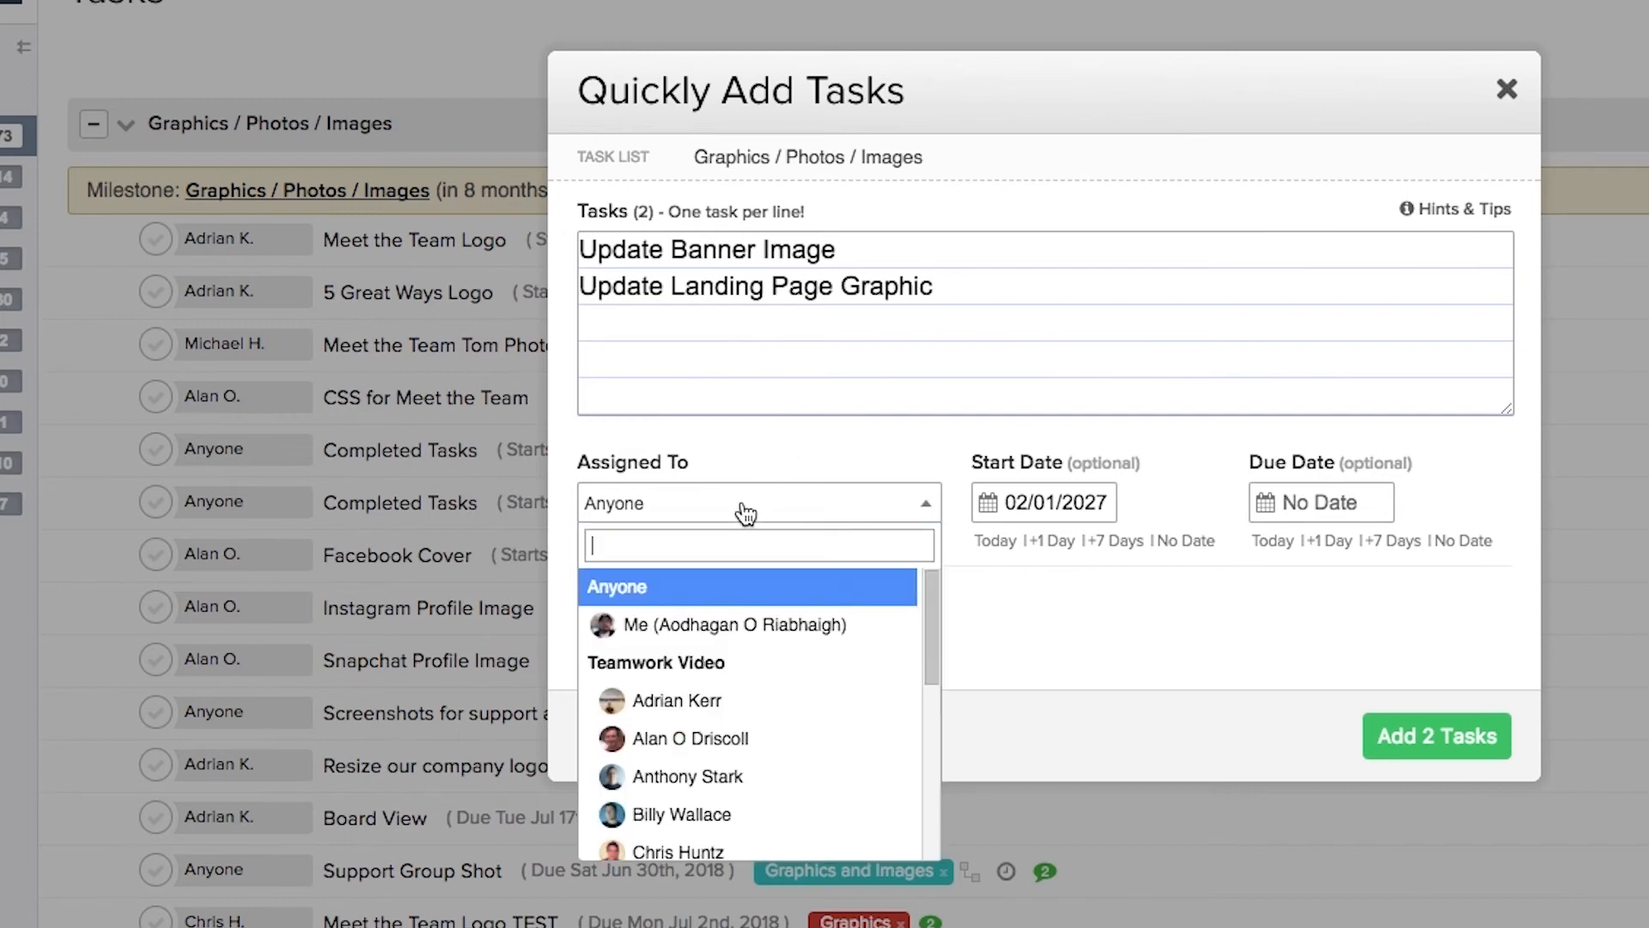
click(748, 636)
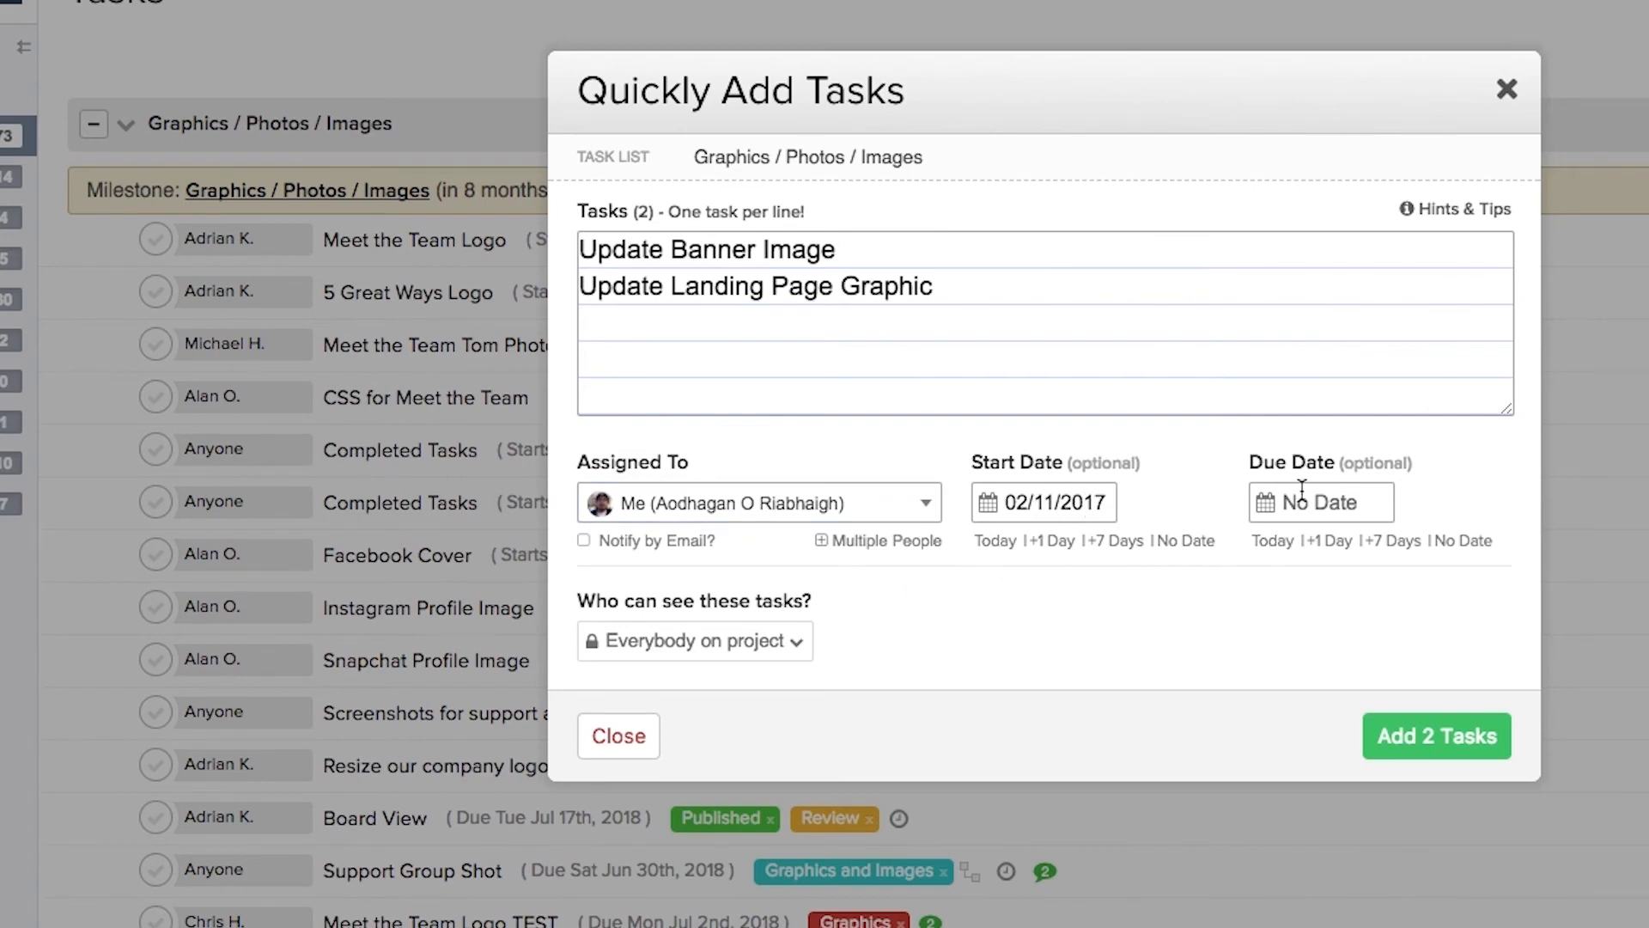
click(765, 644)
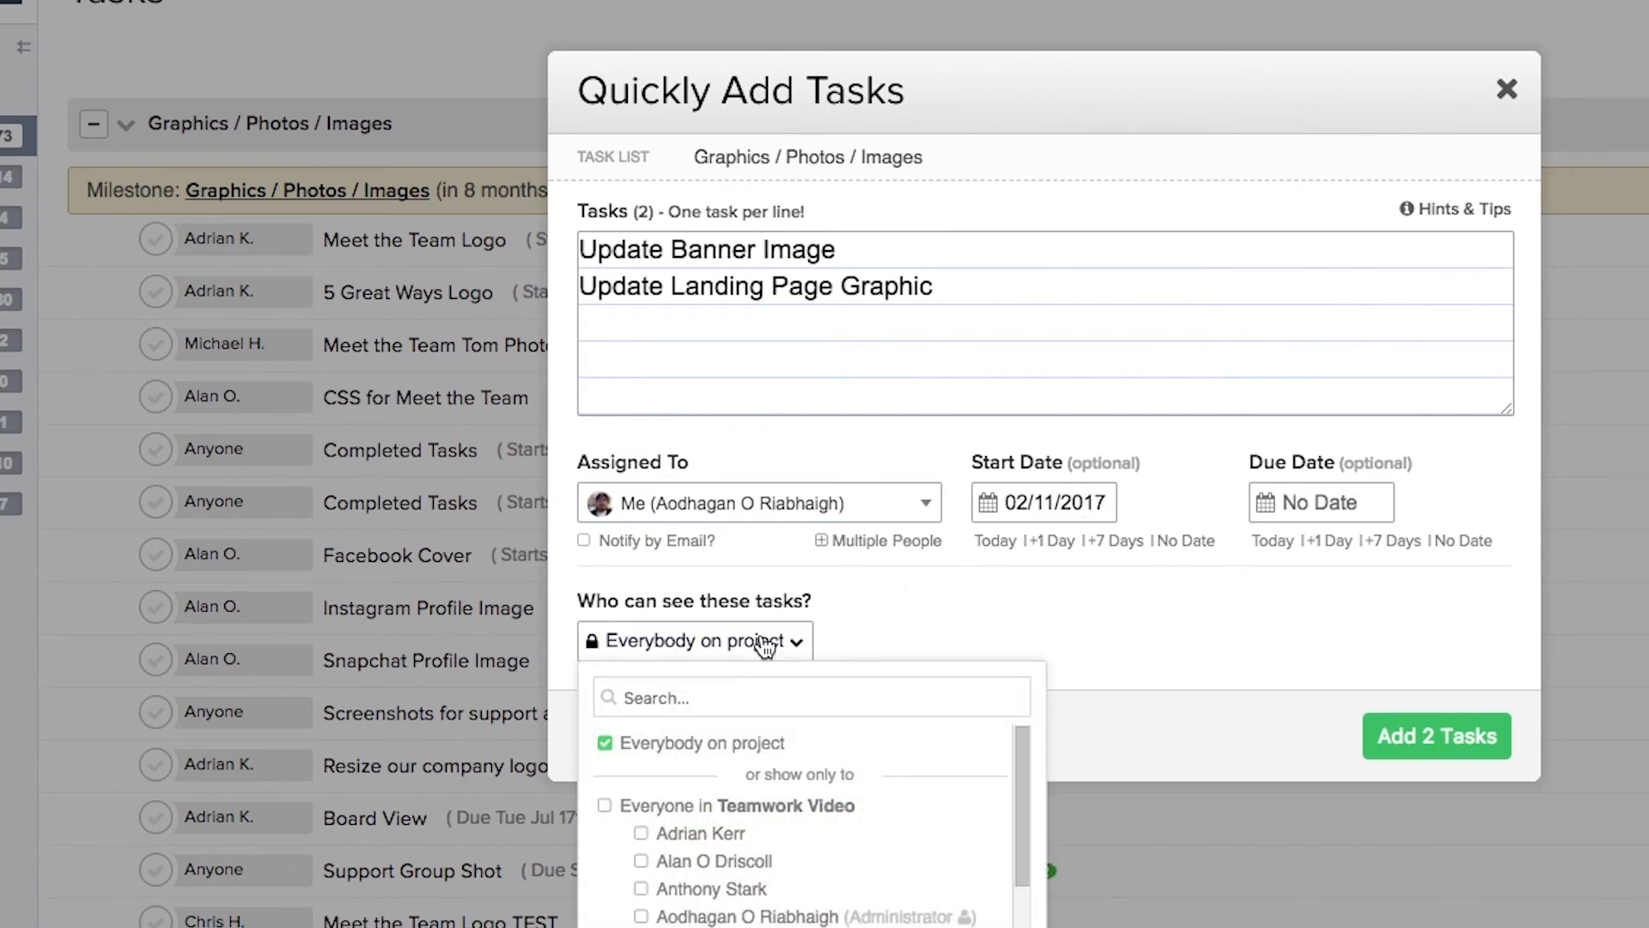
click(784, 645)
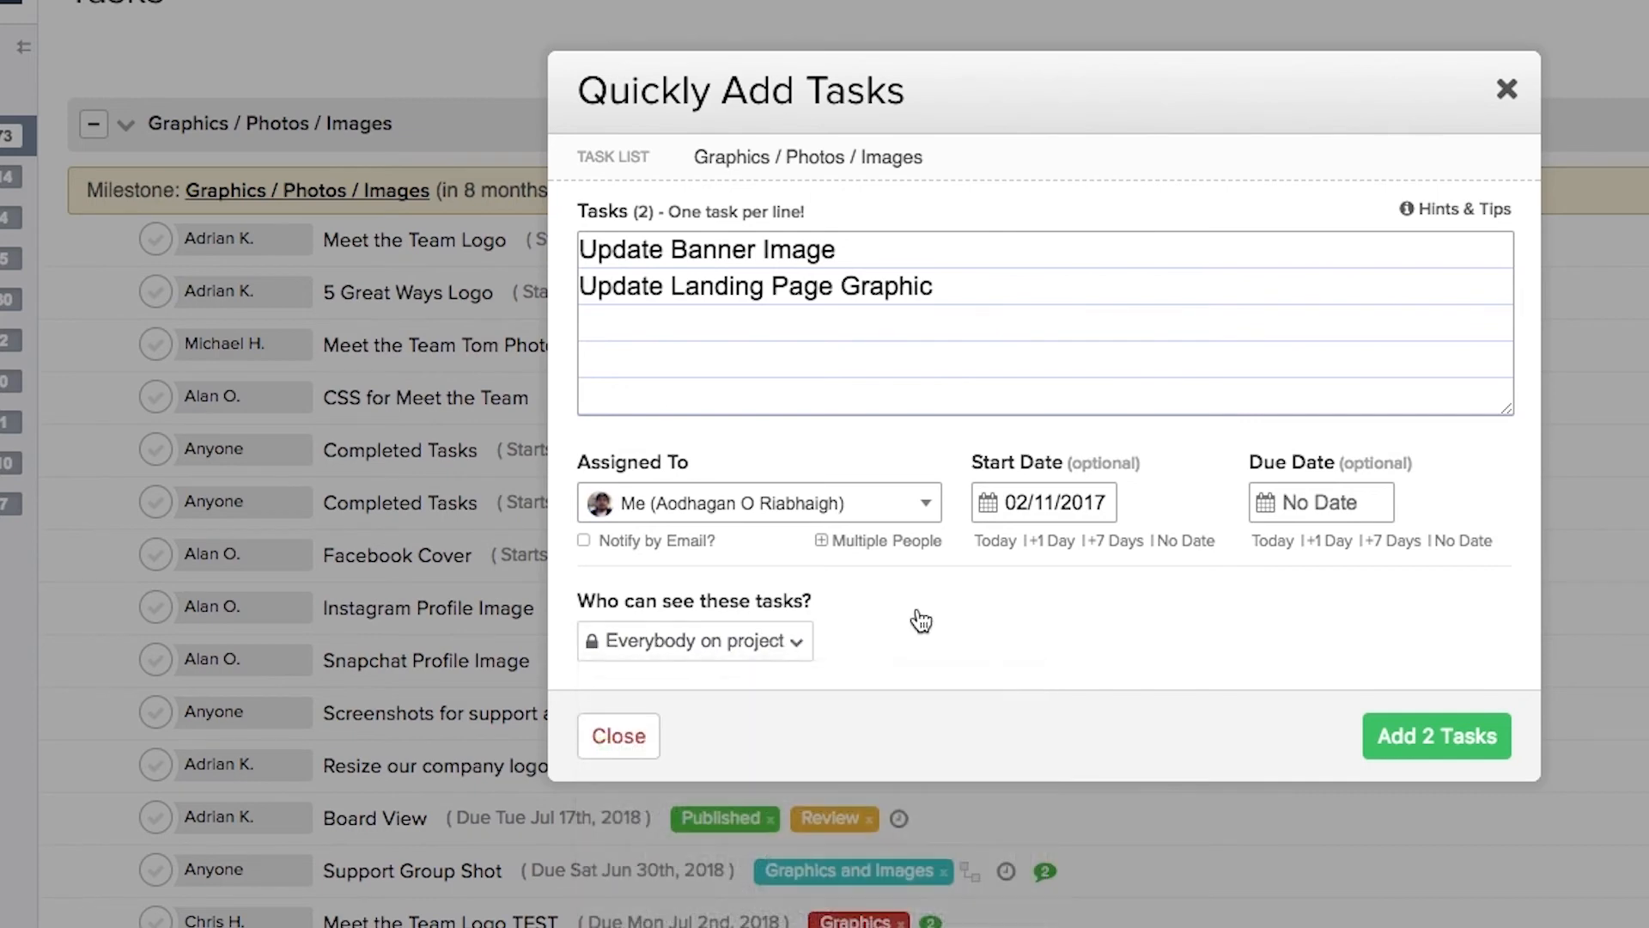
click(1404, 737)
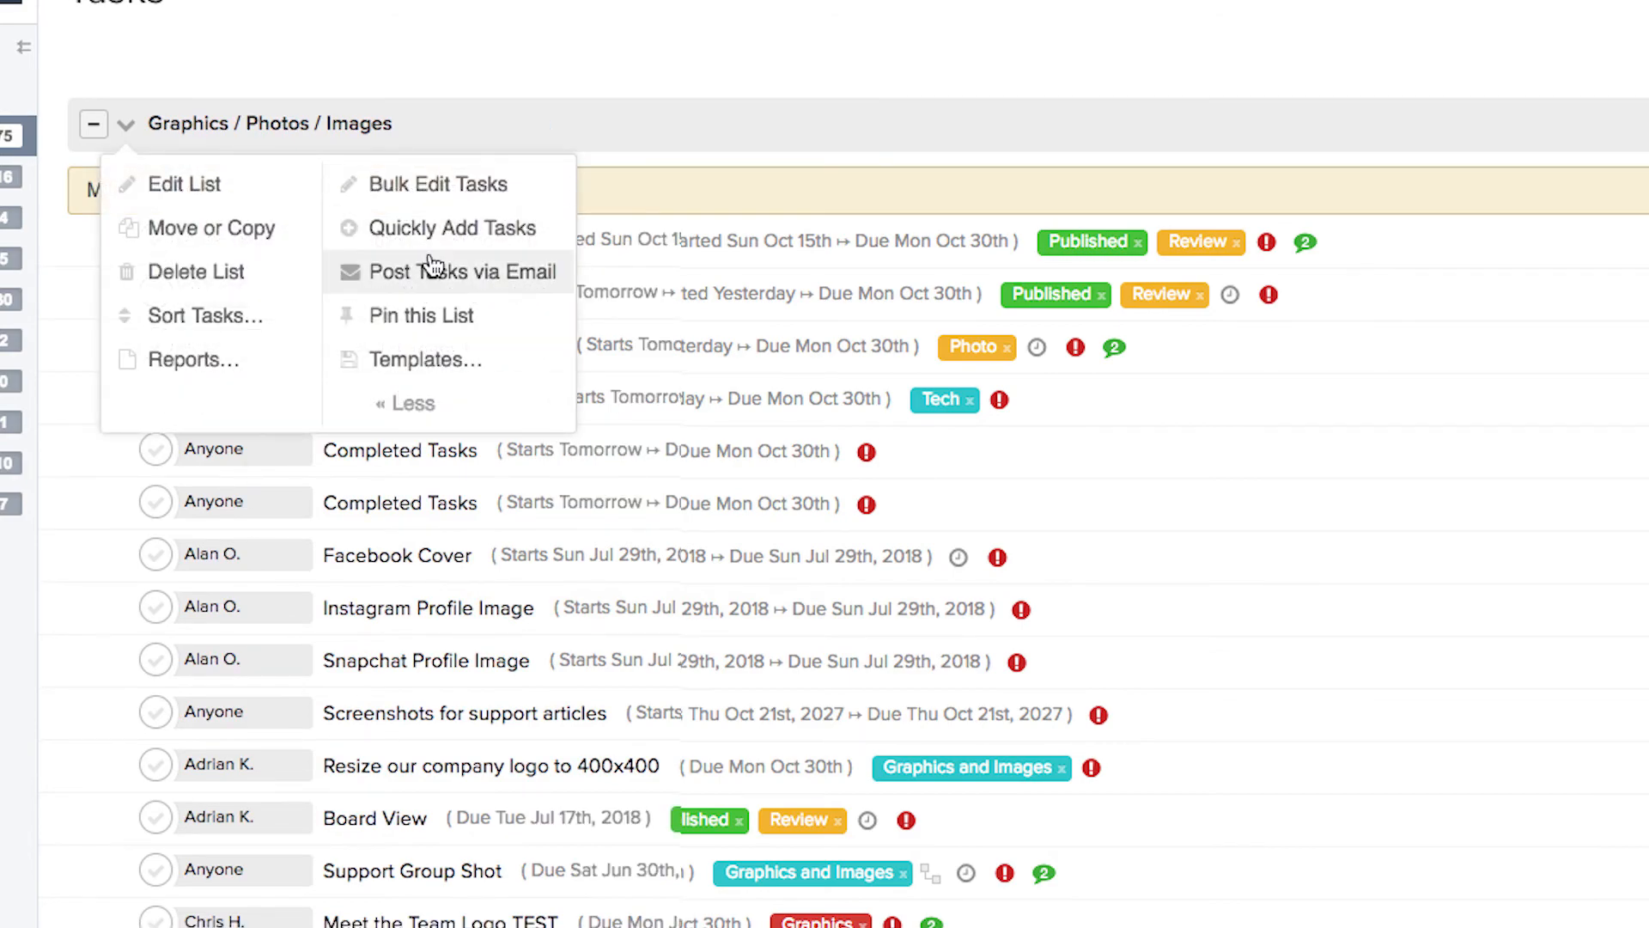
Step: View the Post Tasks via Email option for the Graphics / Photos / Images list
click(433, 268)
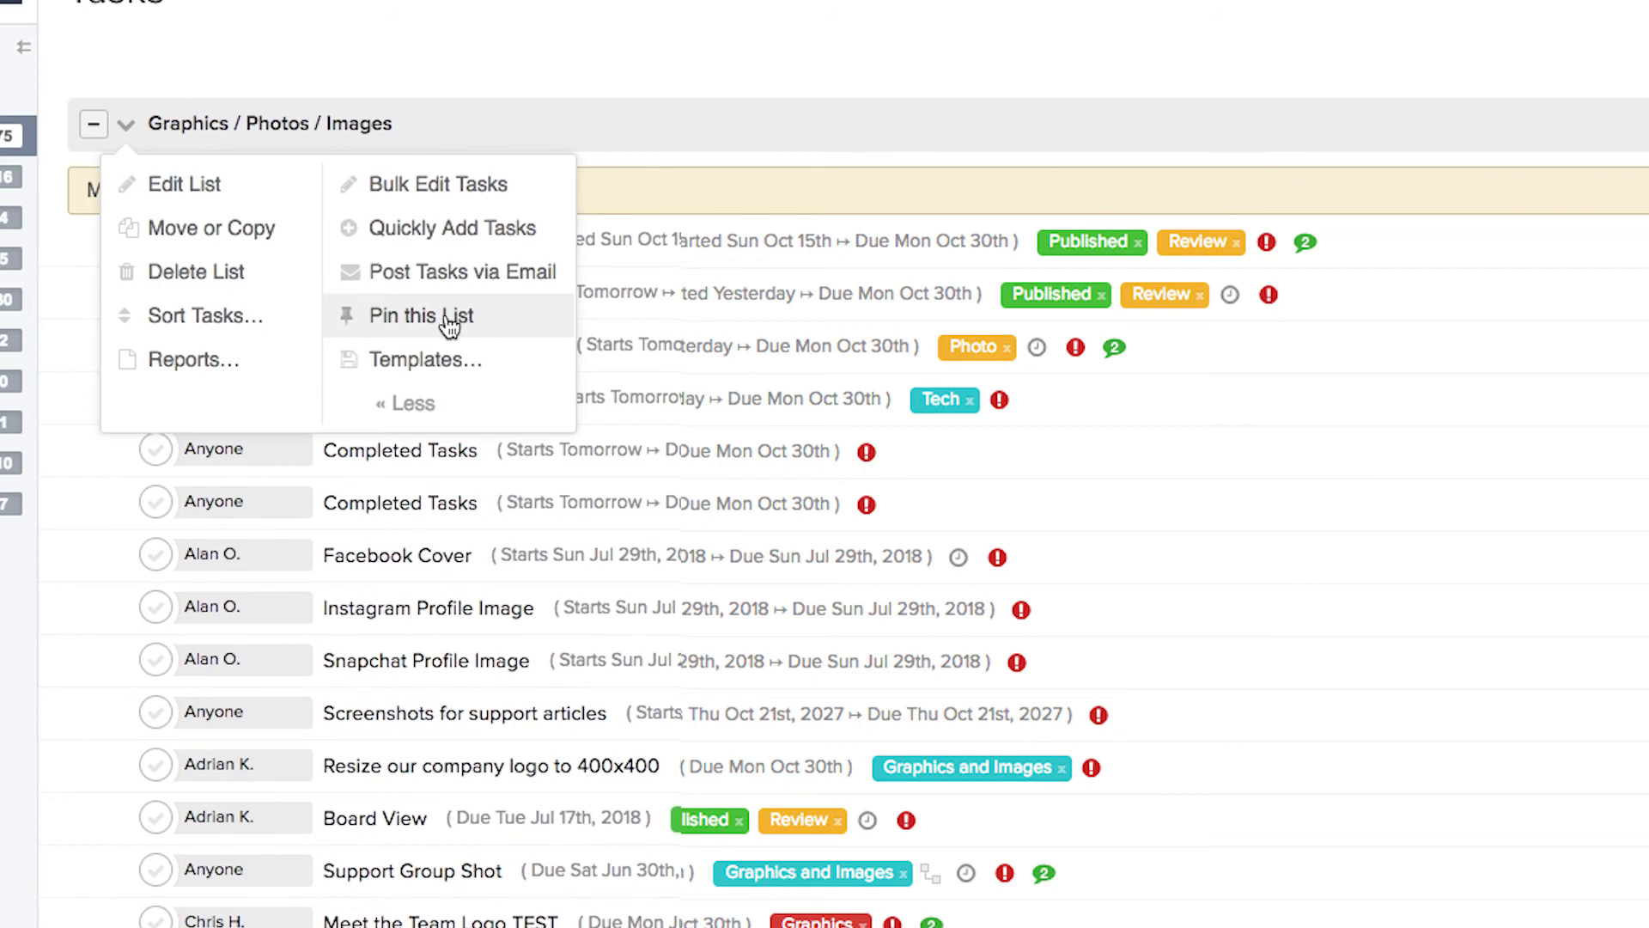
Step: Preview adding tasks from the "Choose Later" template, check its Start on and End on choices, and close without applying it
mouse_move(451, 367)
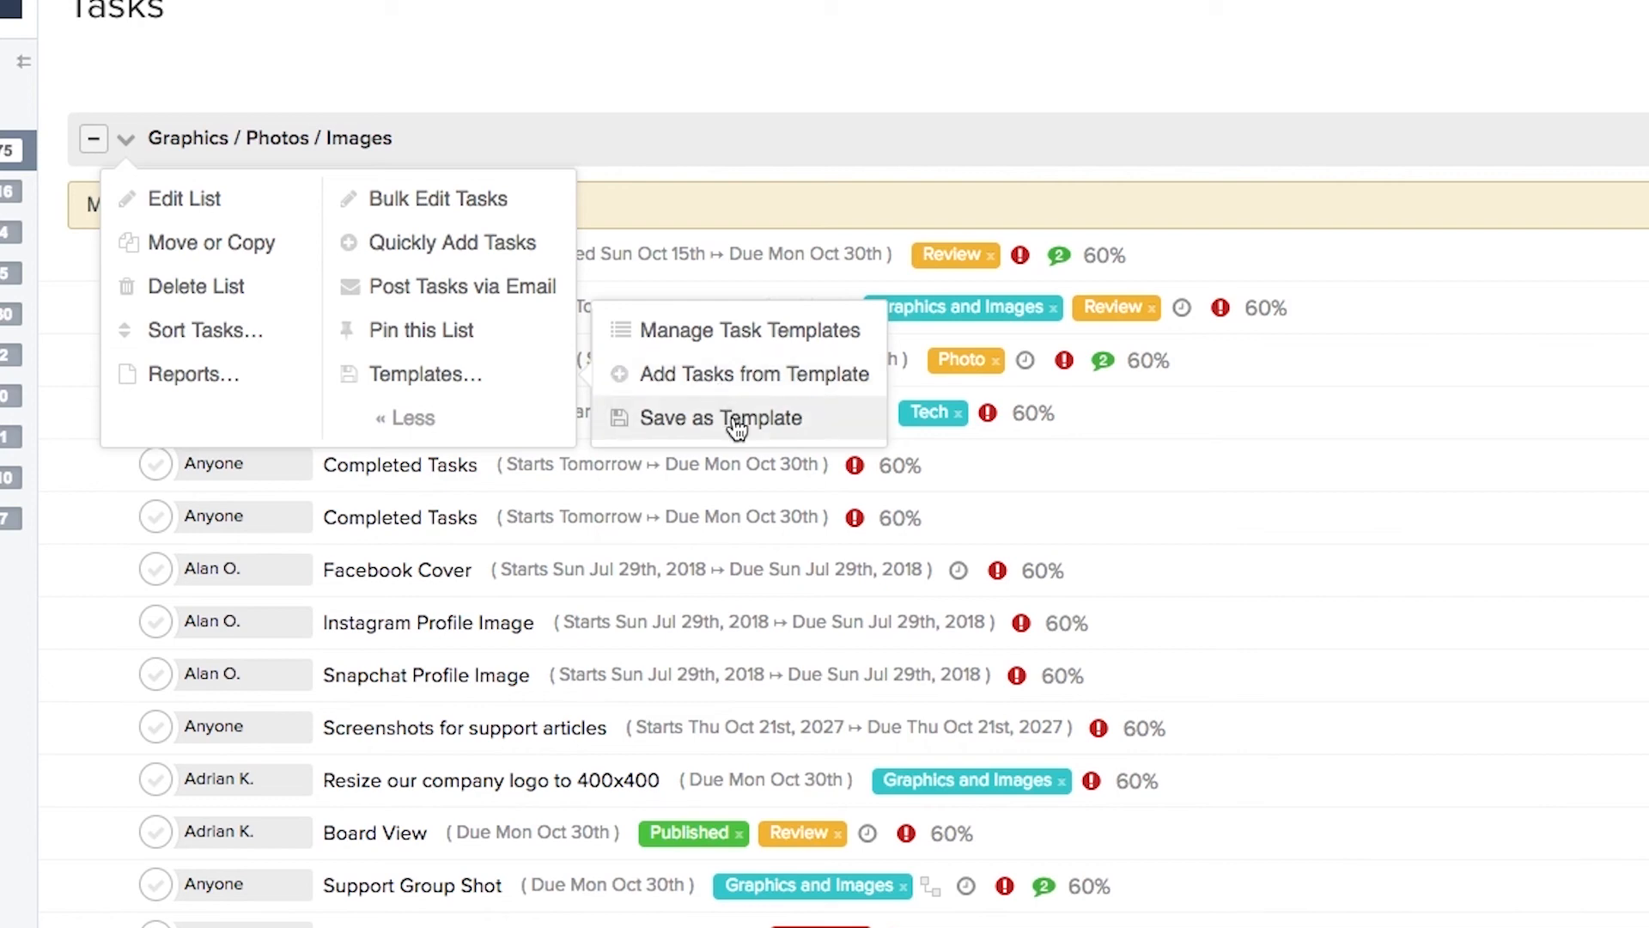
click(737, 374)
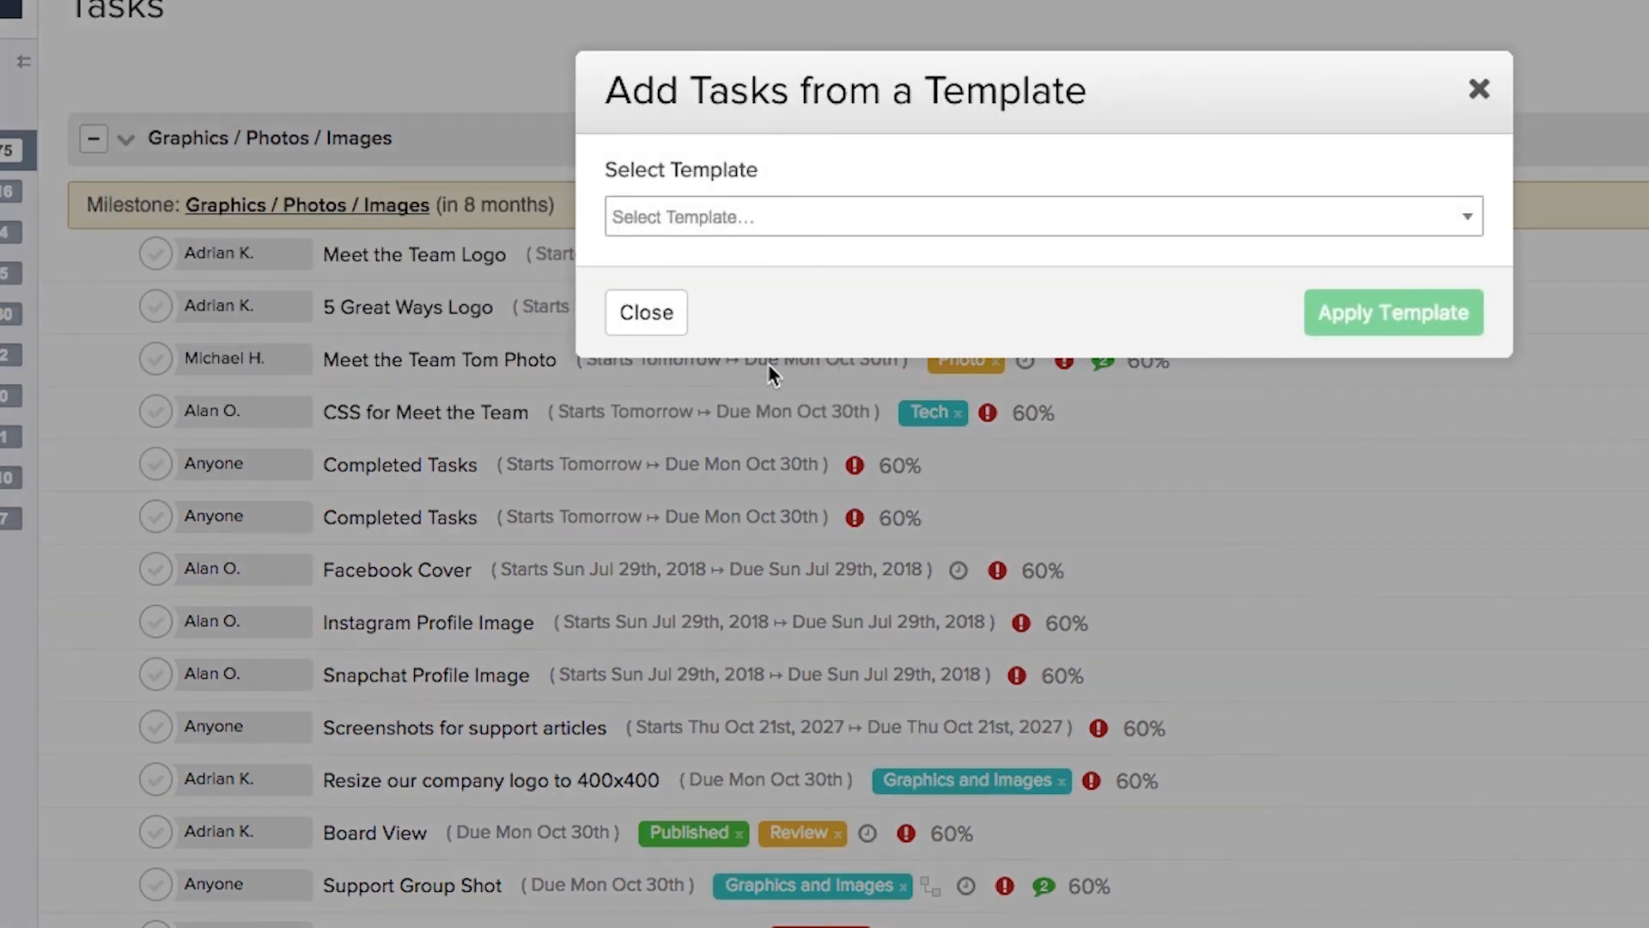
click(868, 234)
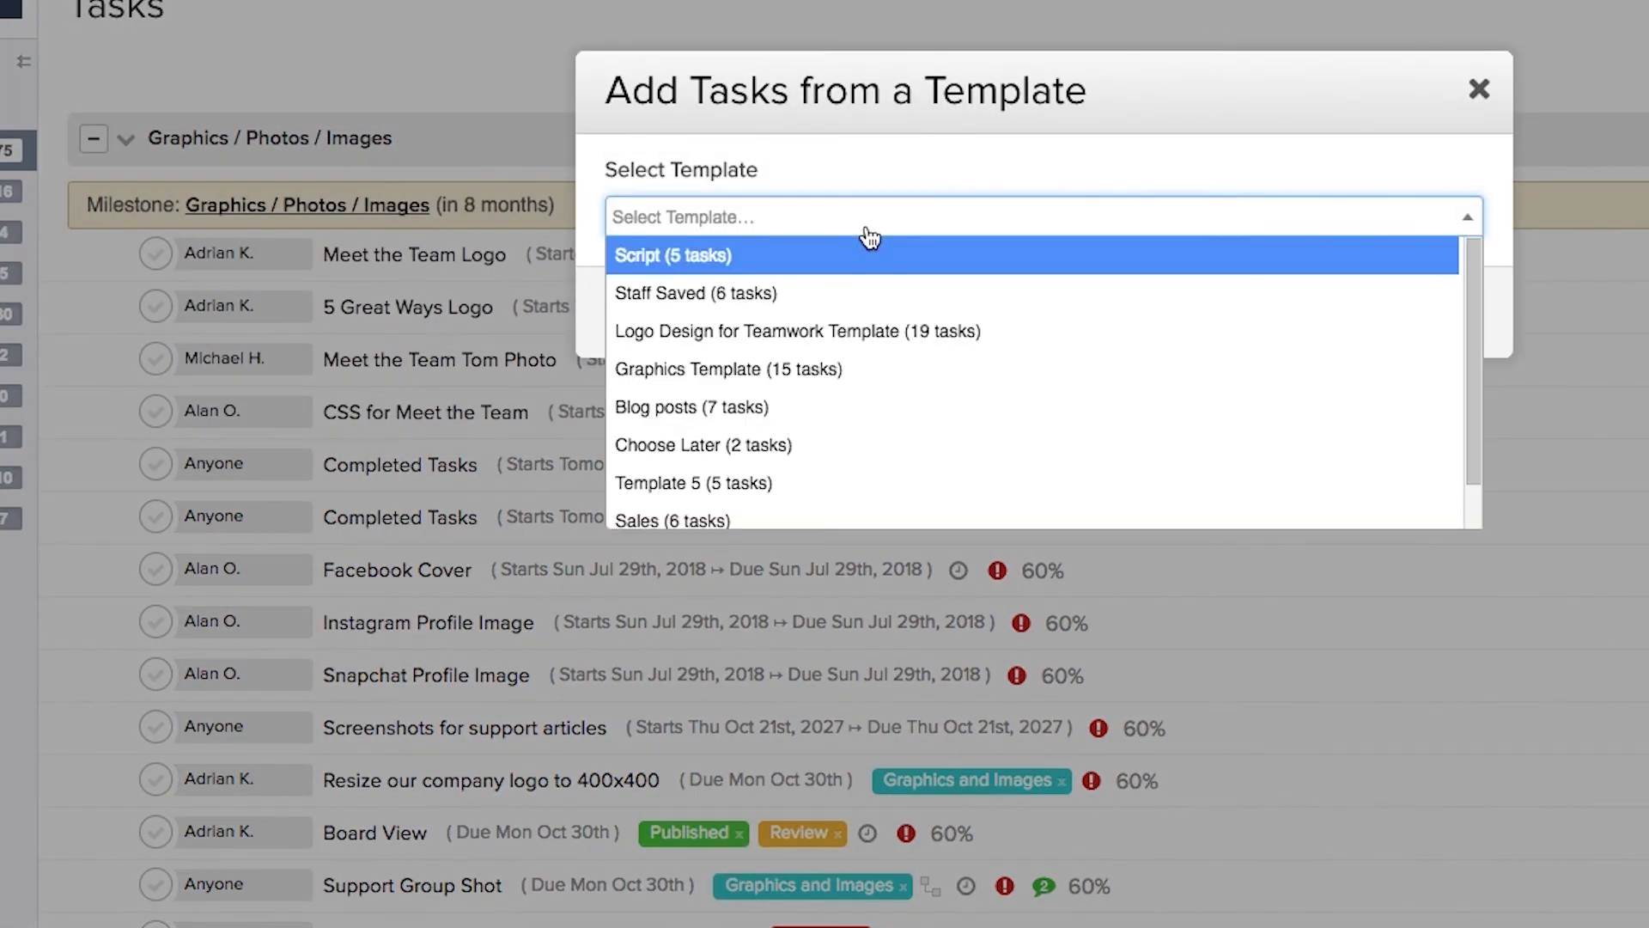
click(812, 445)
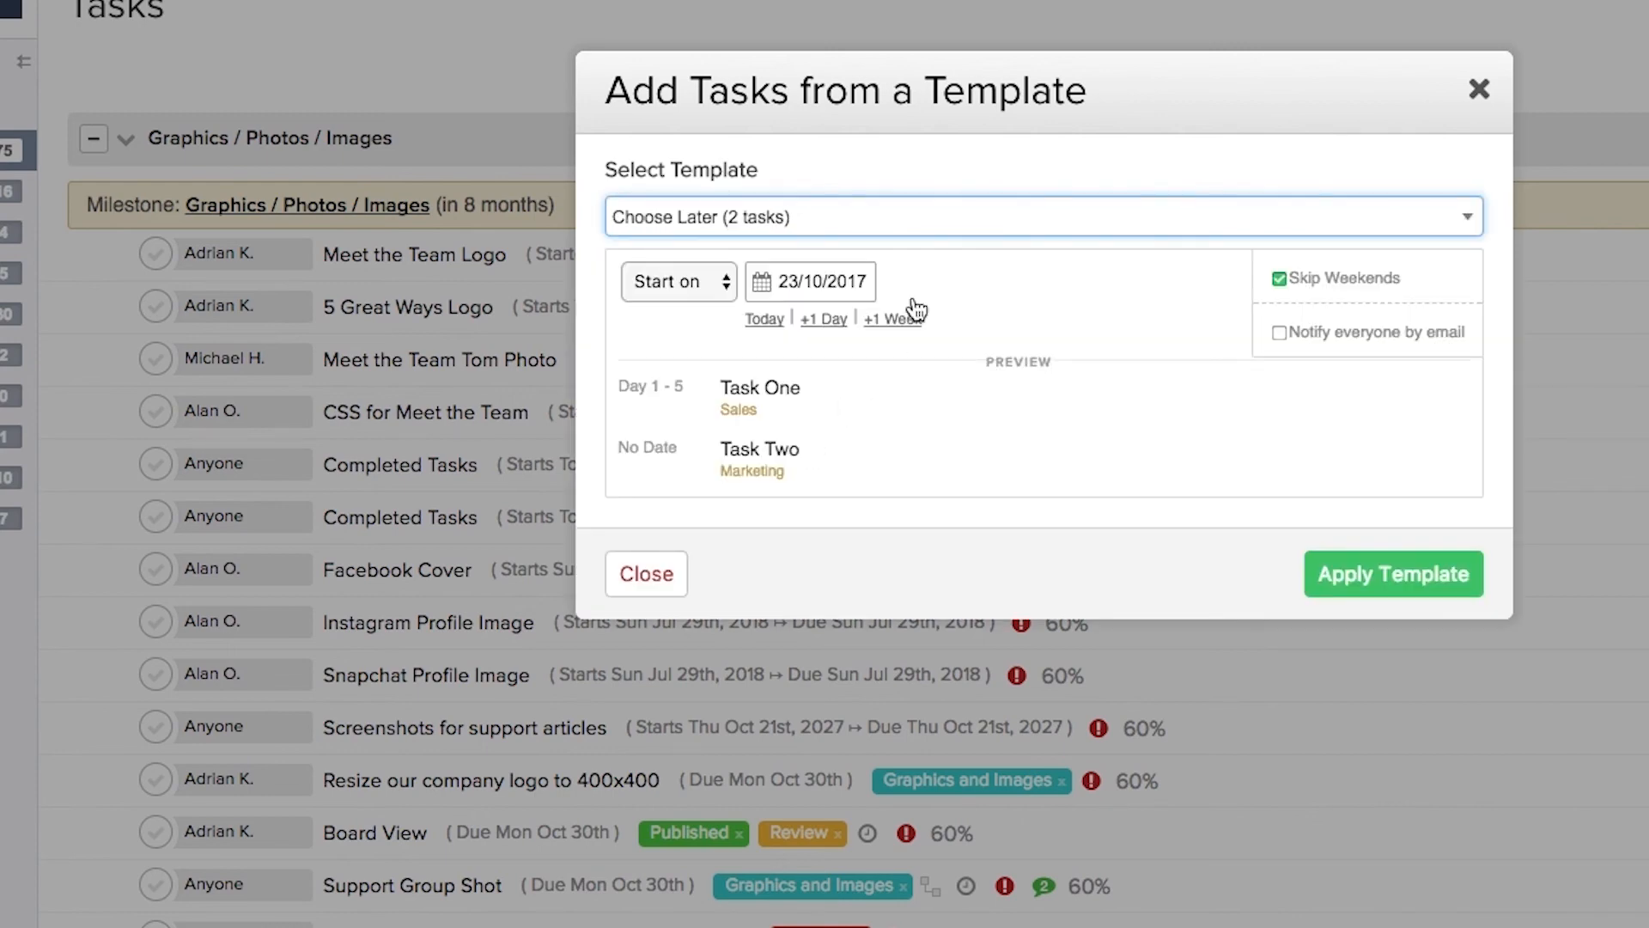
click(711, 292)
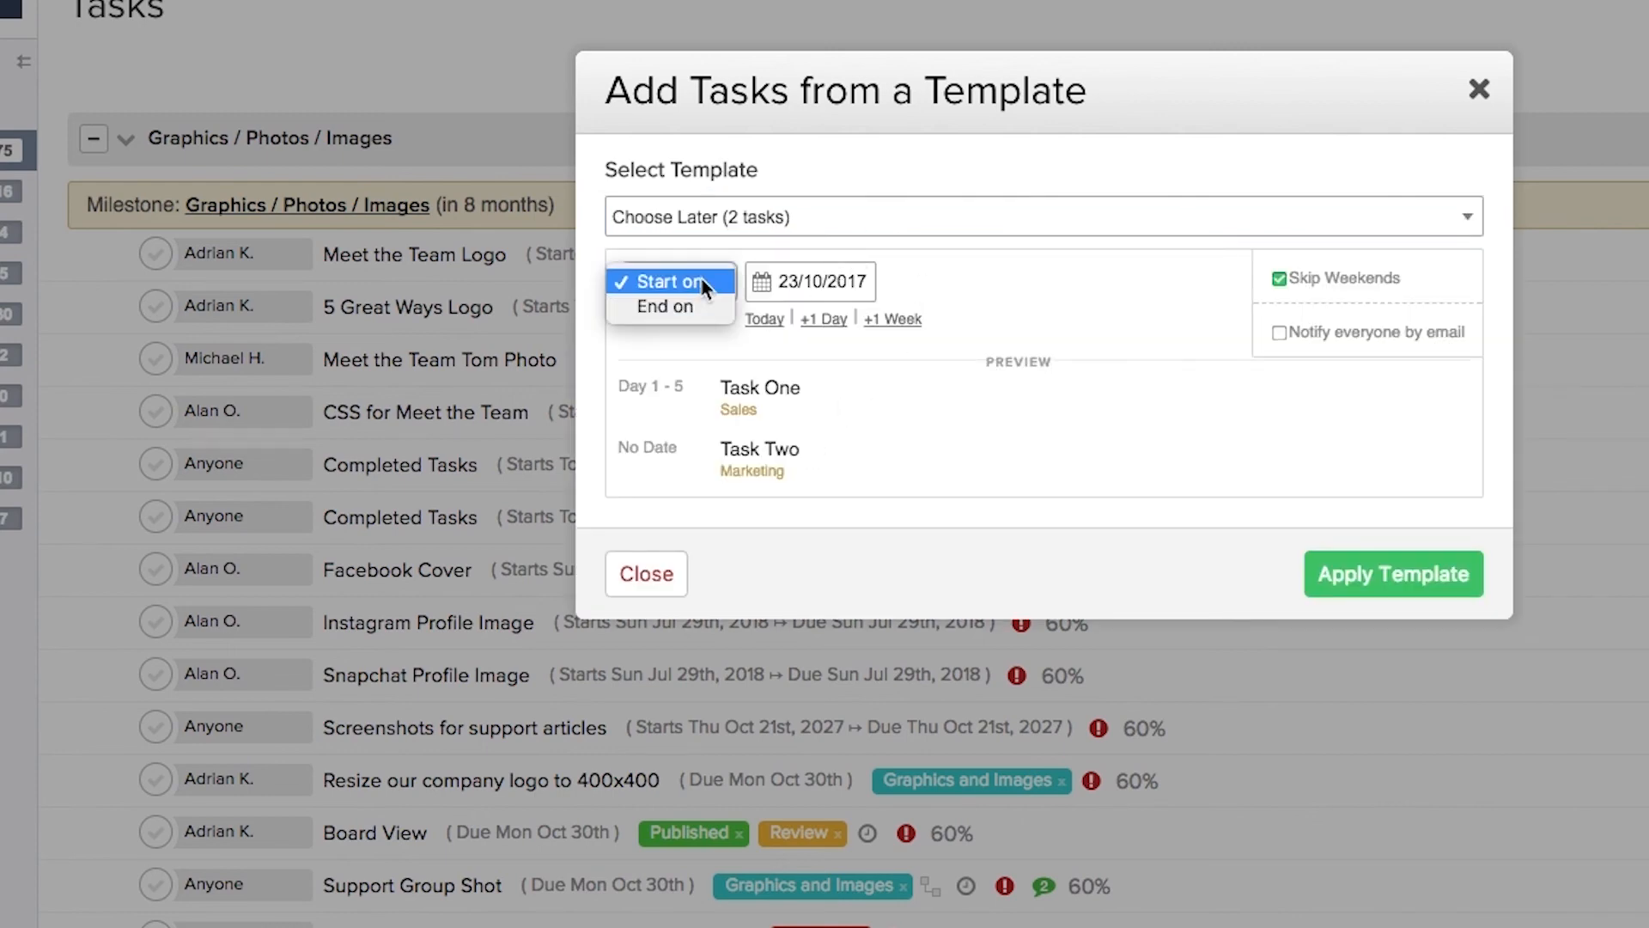
click(698, 285)
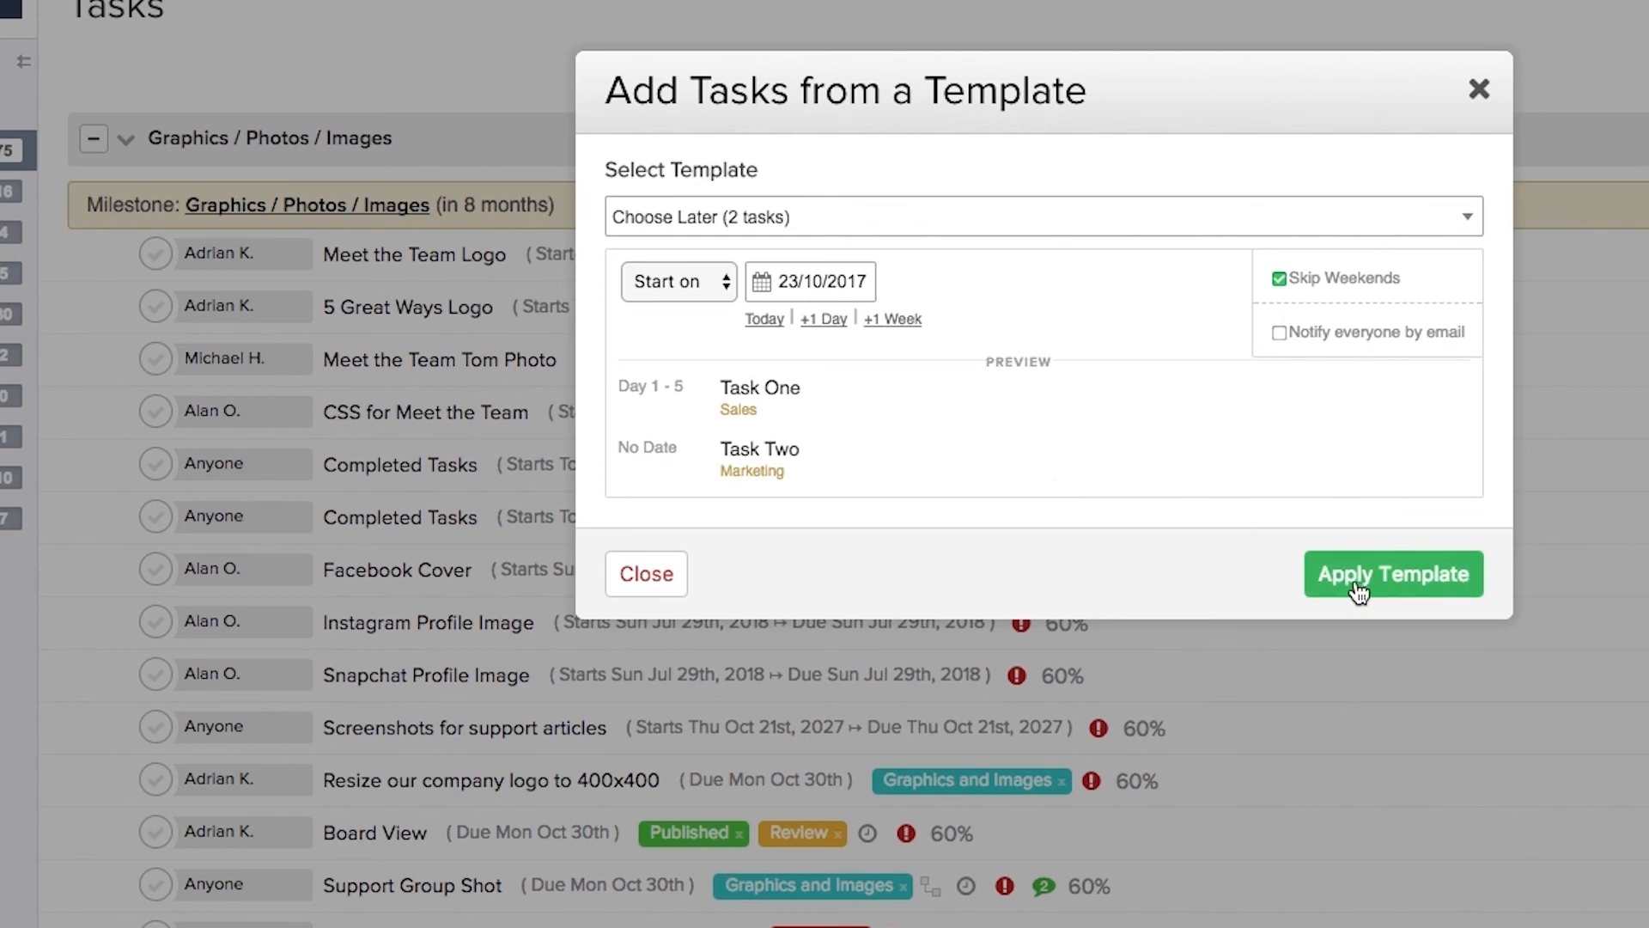
click(646, 584)
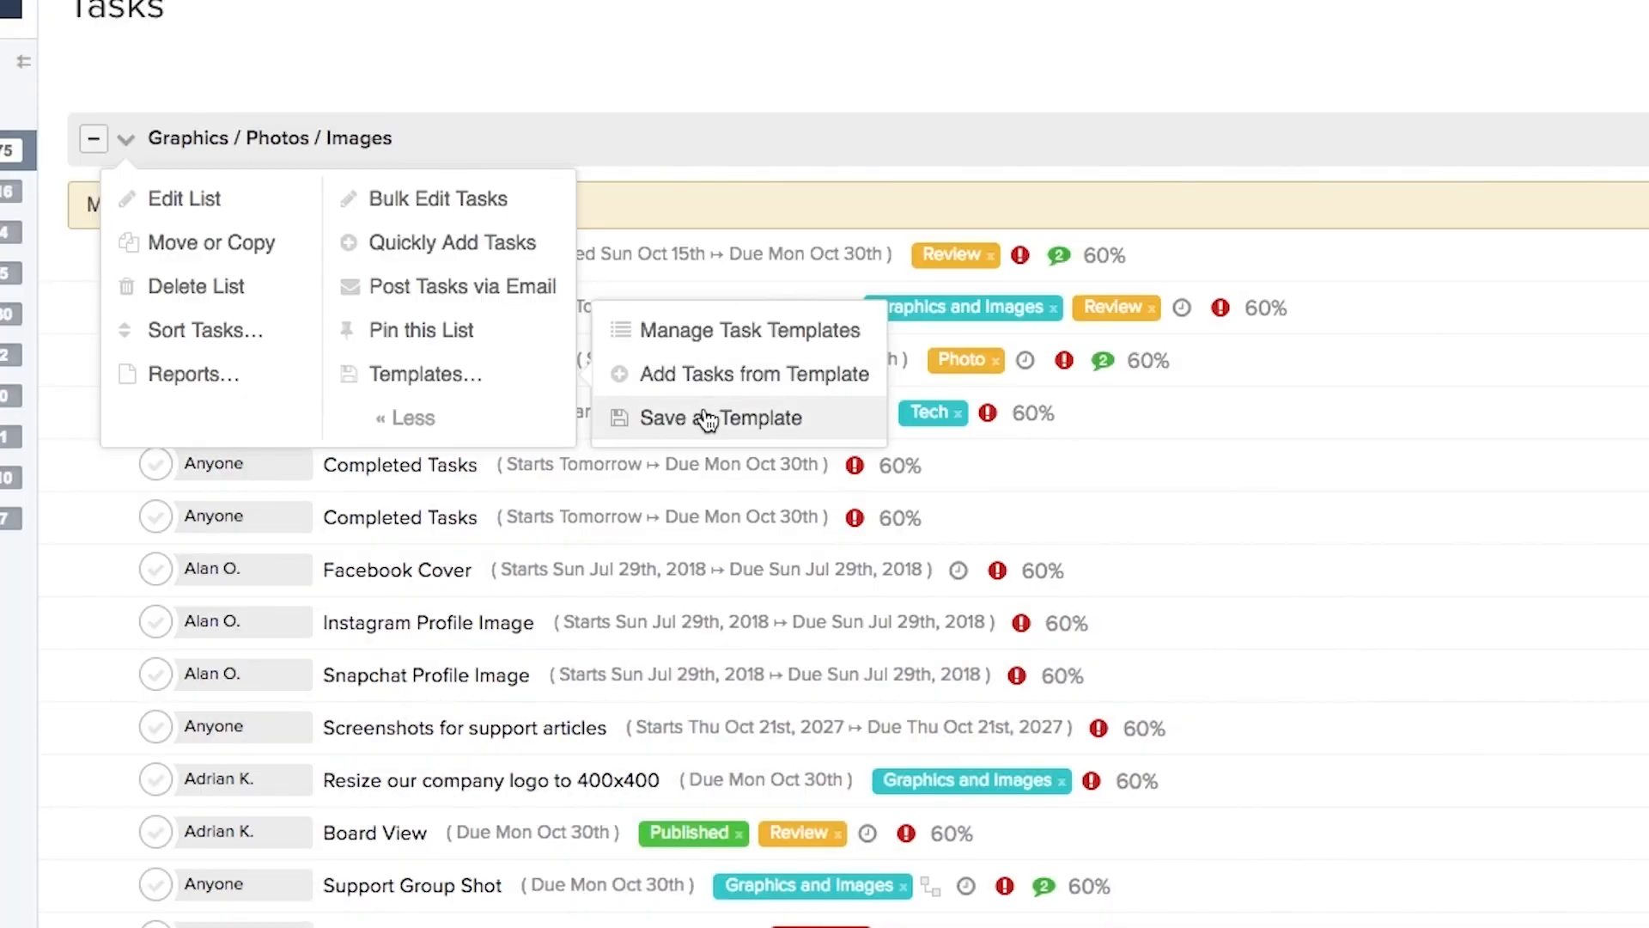
Step: Save the list as a template named "Graphics / Photos / Images" without notes, leaving the company privacy and completed tasks options off
click(706, 420)
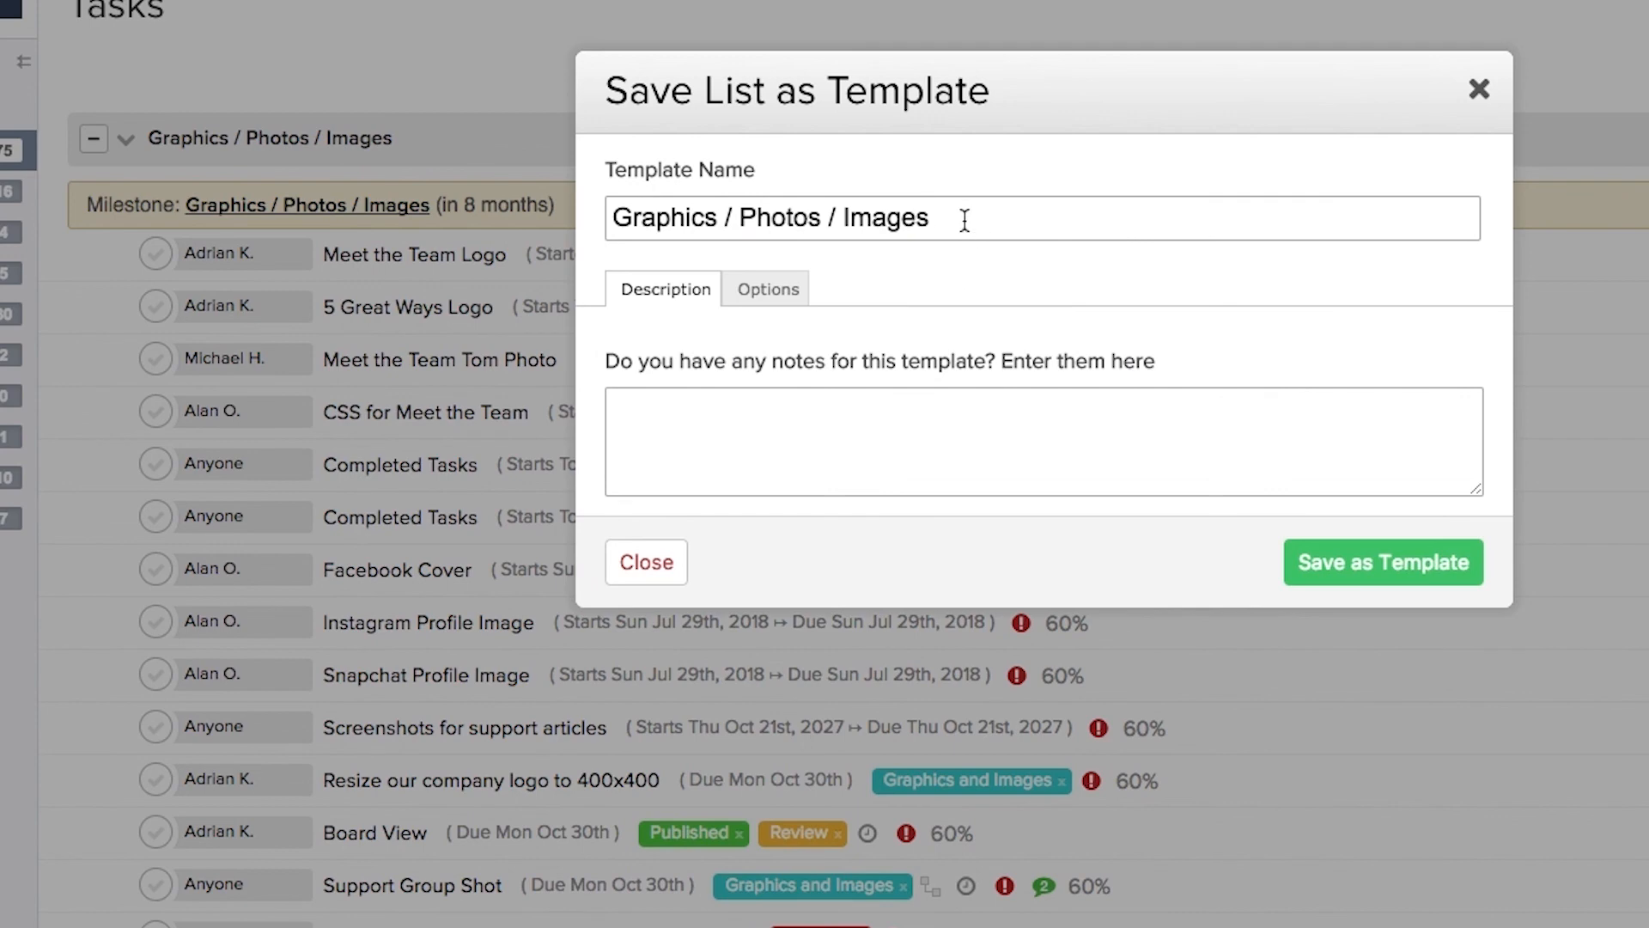
drag(965, 218, 717, 196)
click(854, 218)
click(789, 420)
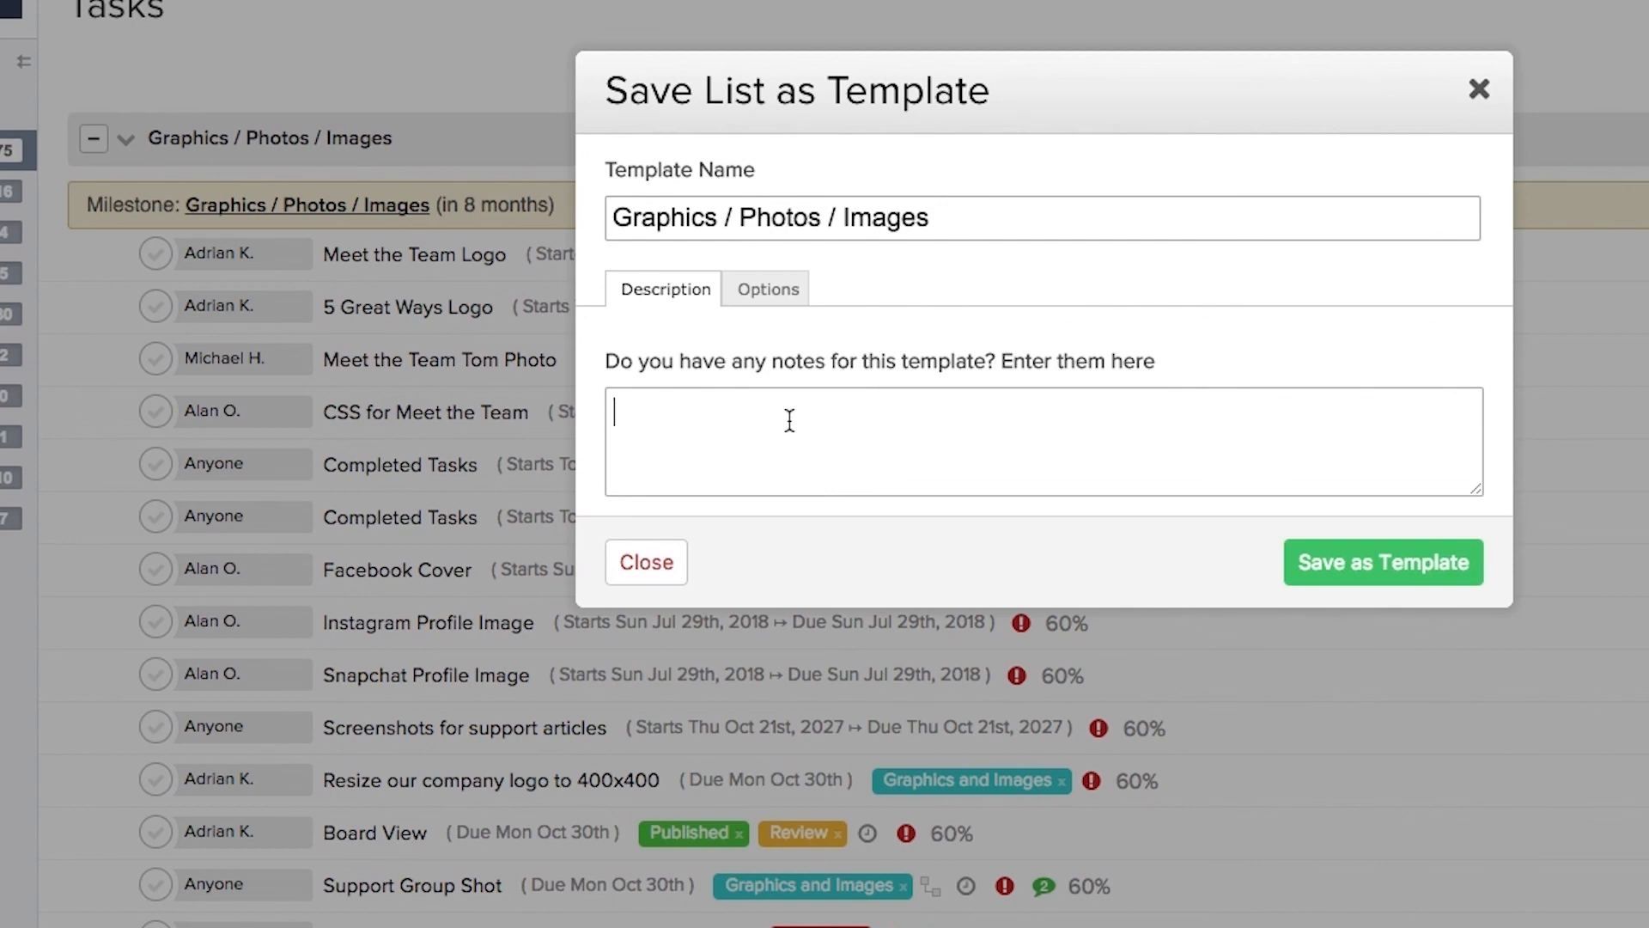
click(782, 298)
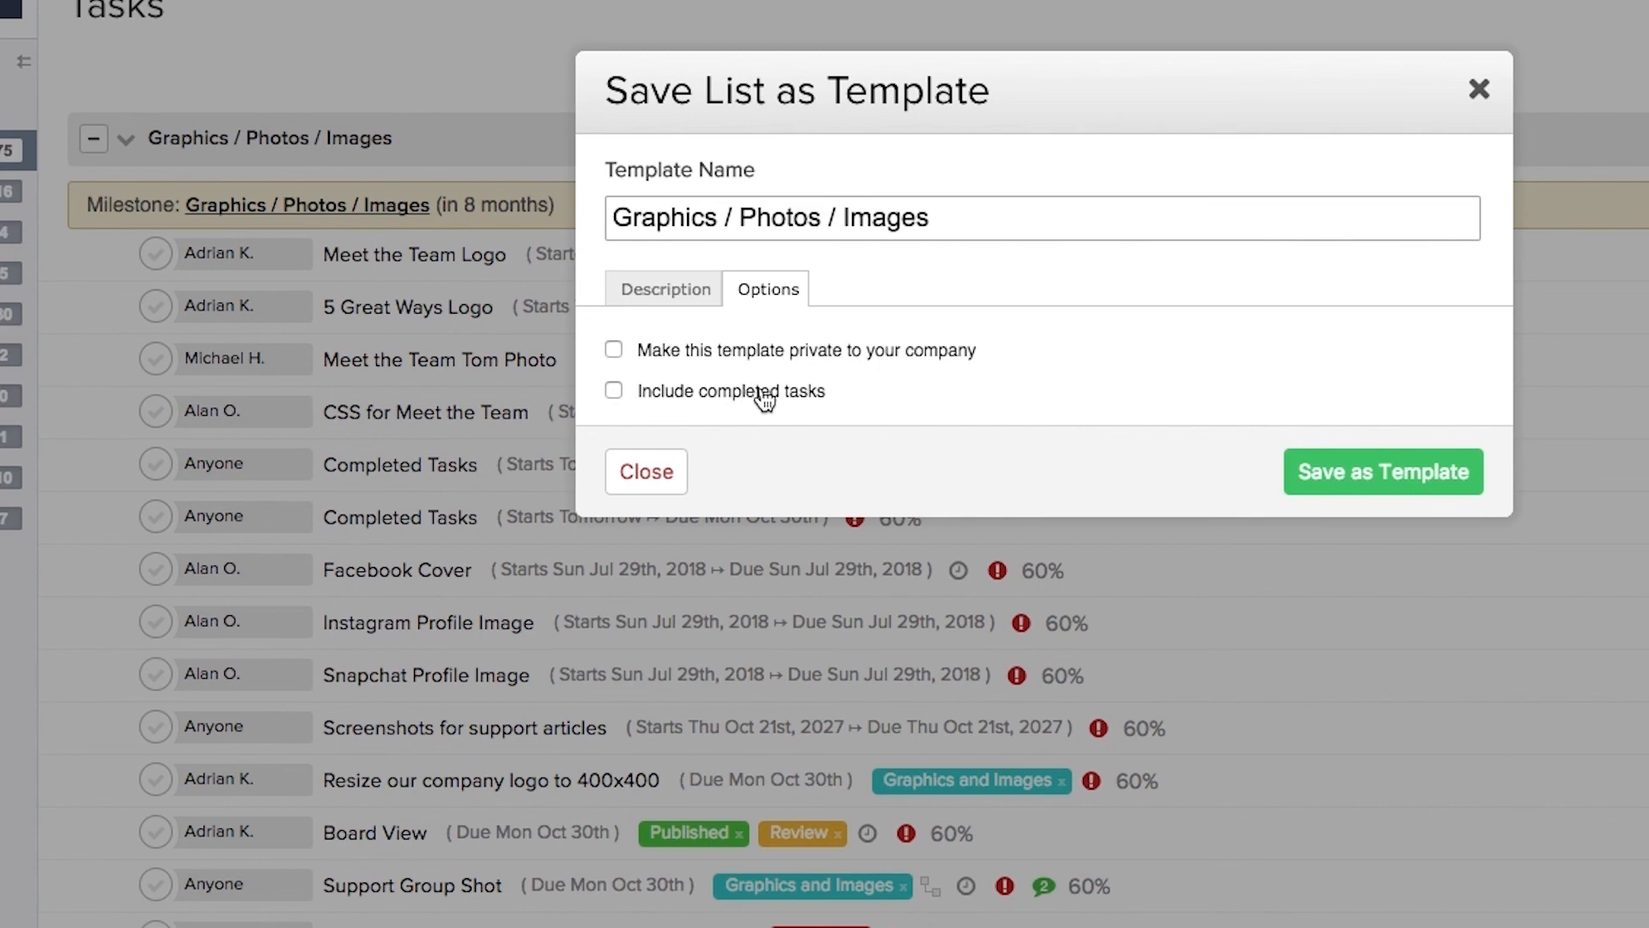
click(1385, 478)
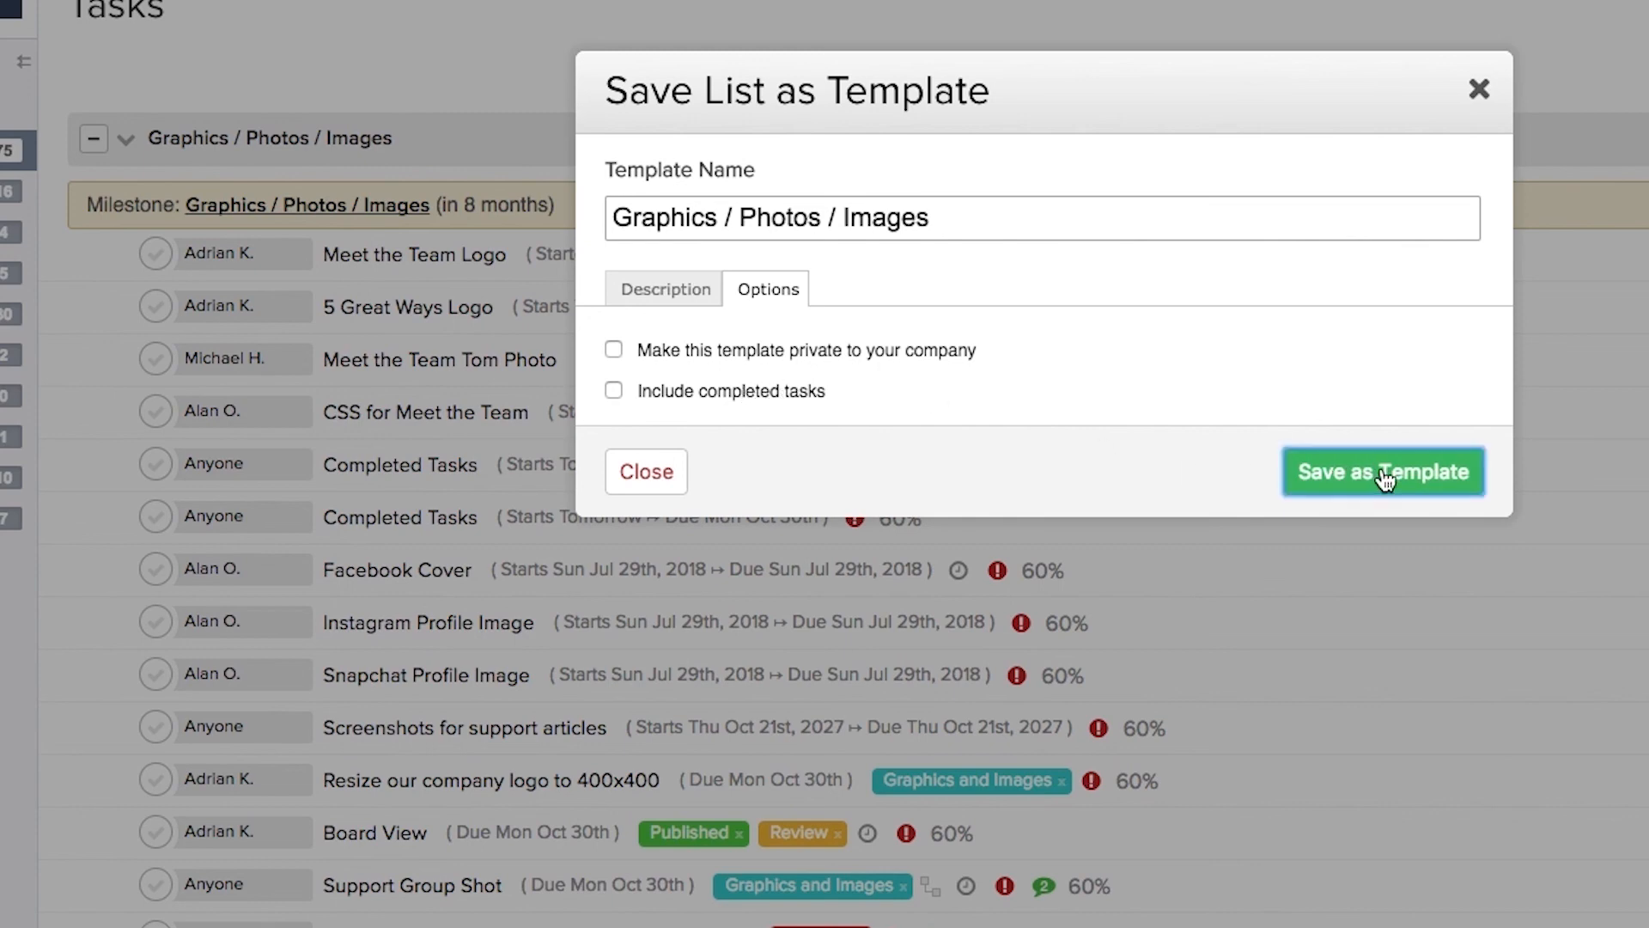